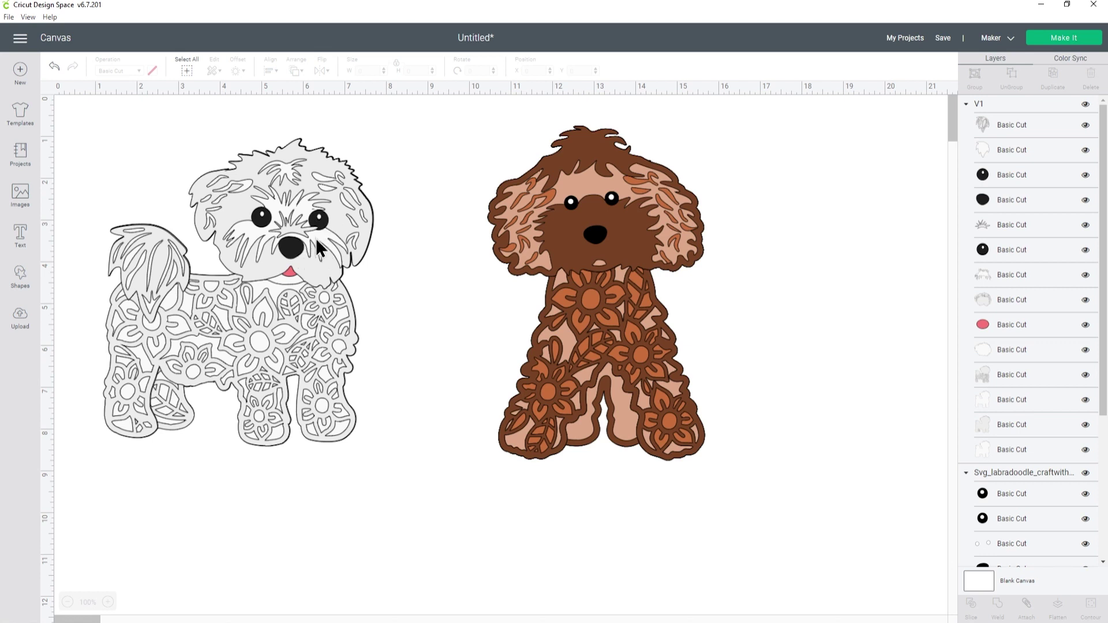
Hide the brown Svg_labradoodle design and collapse its layer list
click(595, 230)
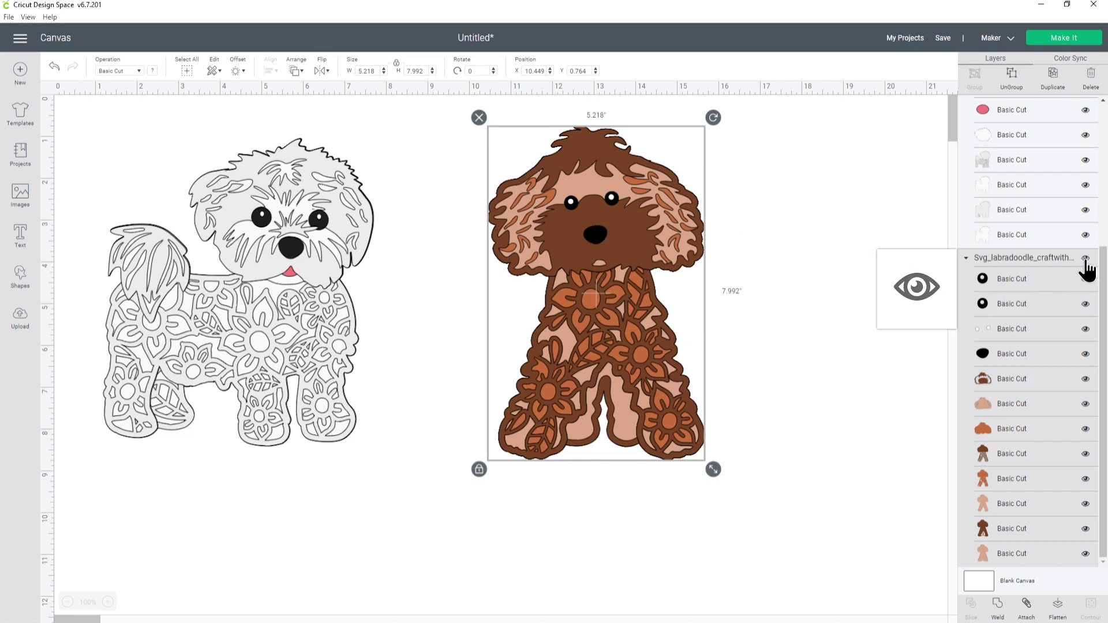
click(1085, 260)
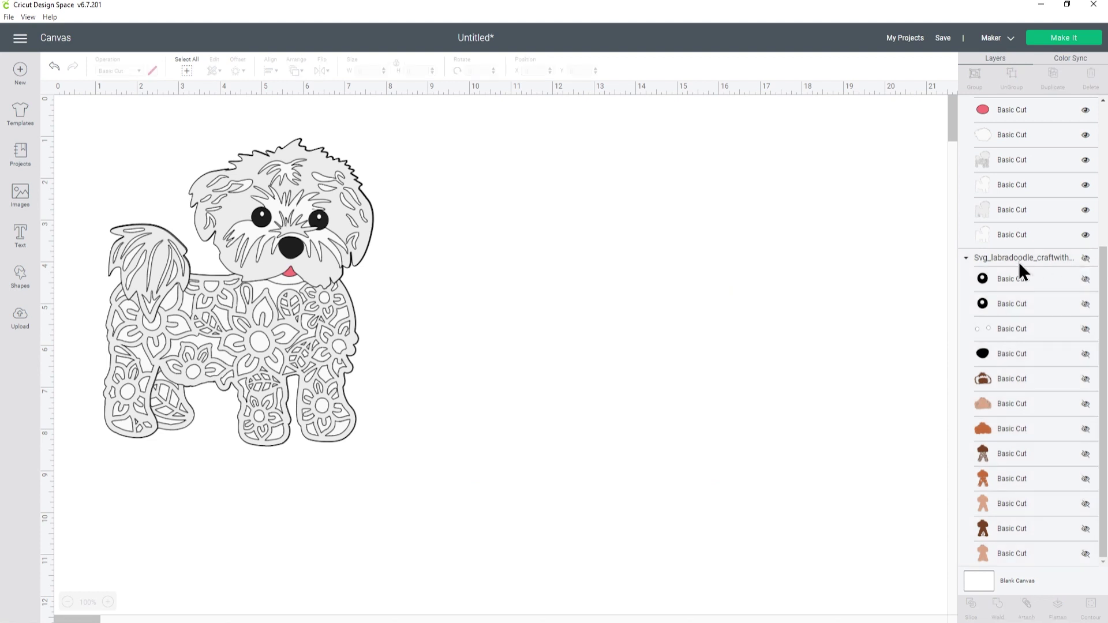
click(966, 259)
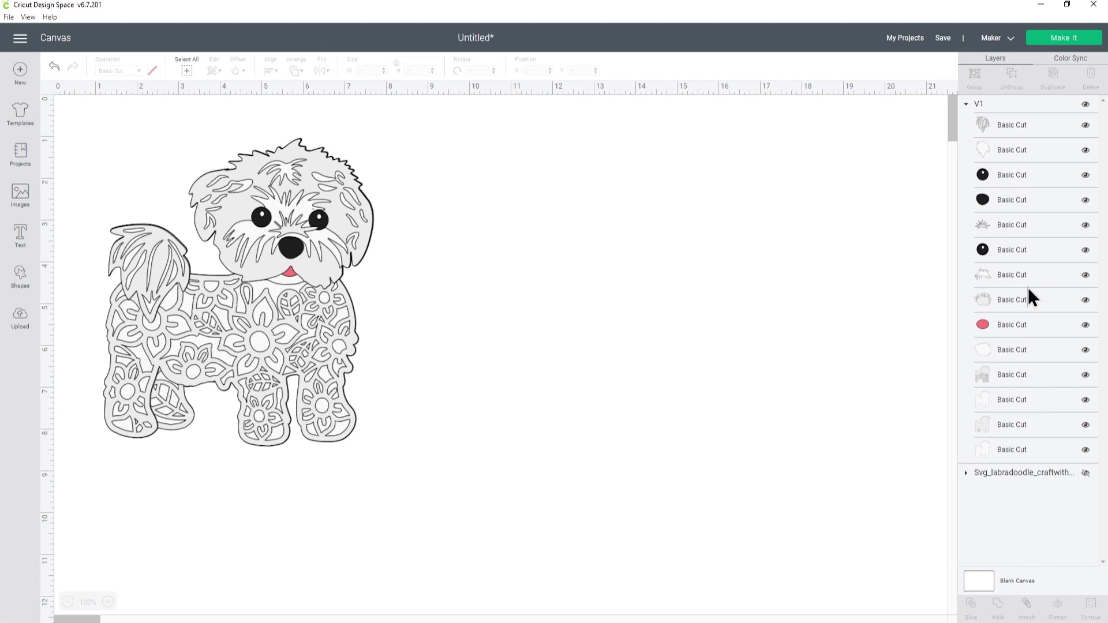
Delete the mandala dog's eyes, nose and the fringe between the eyes
click(1030, 173)
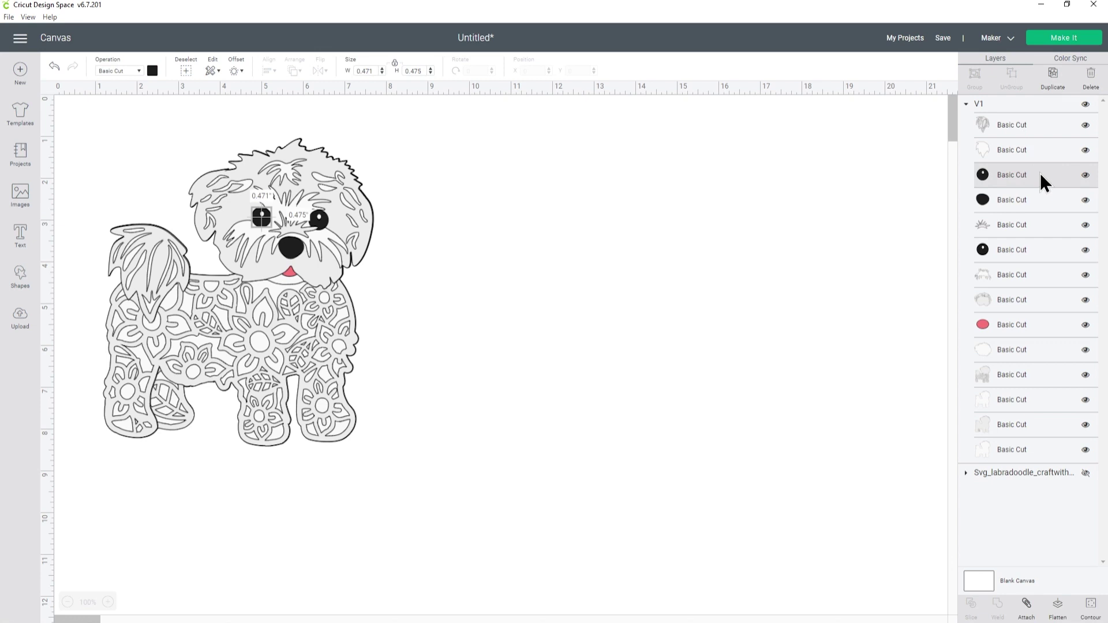
key(Delete)
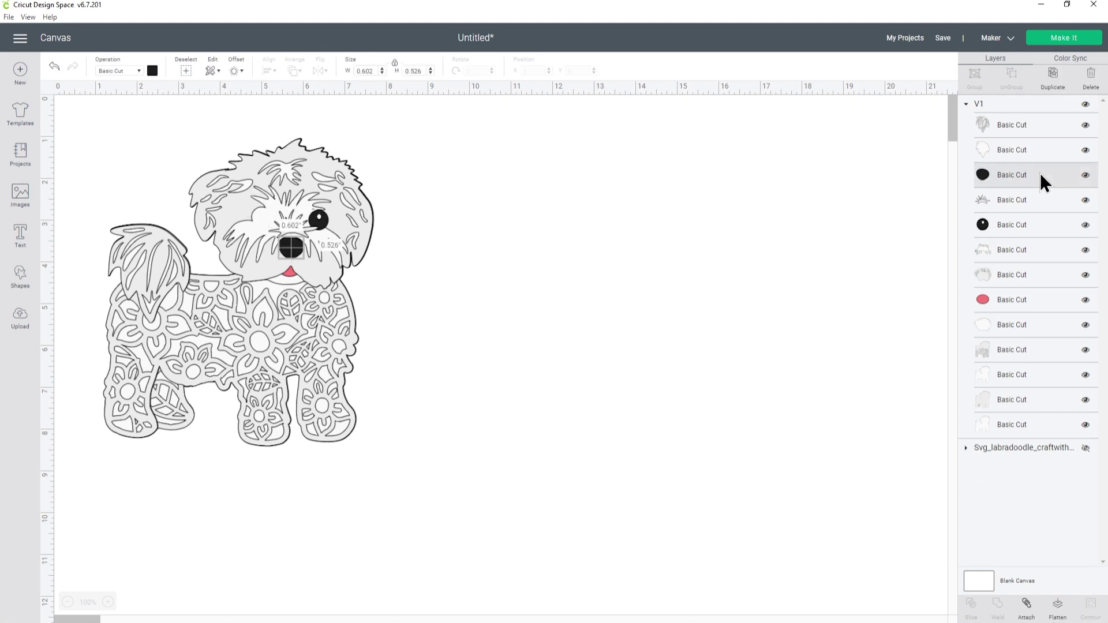
key(Delete)
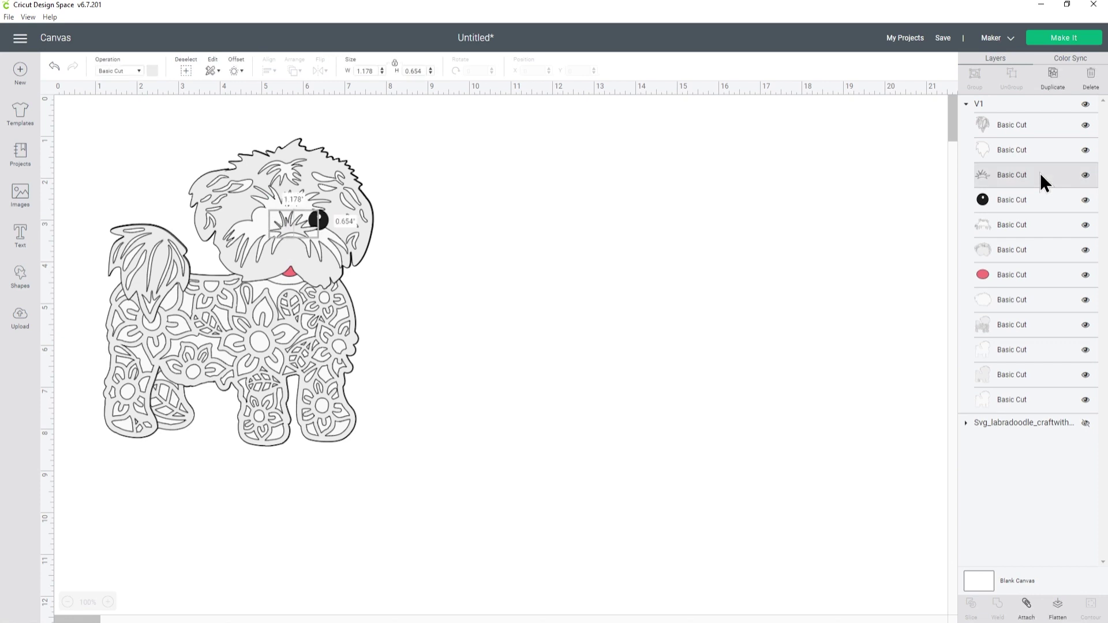
key(Delete)
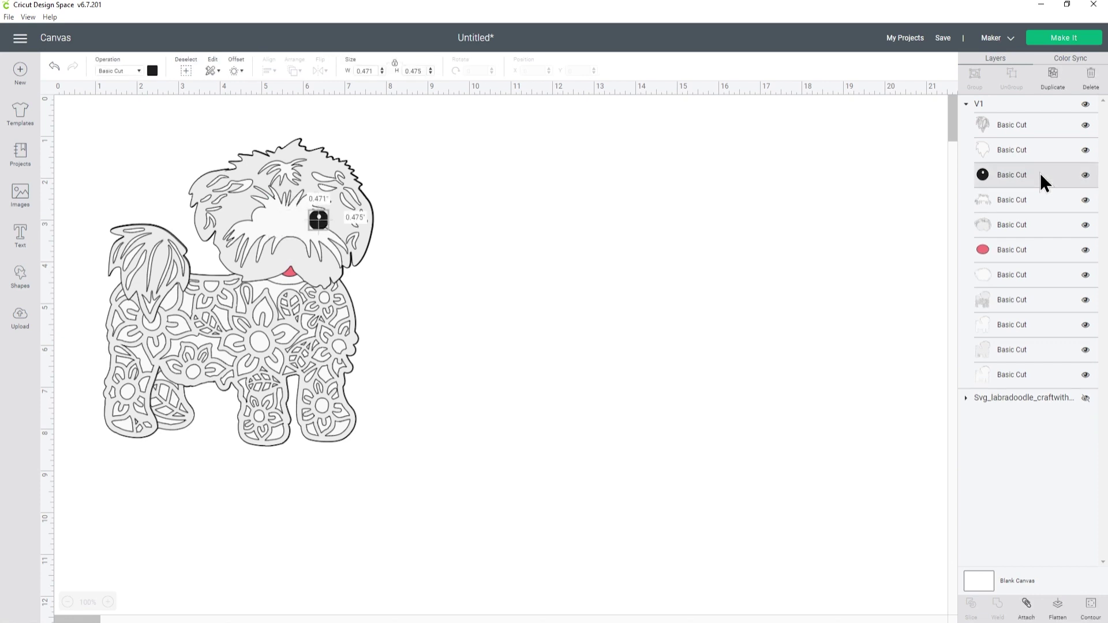
key(Delete)
Delete the remaining face detail, head detail, pink tongue and extra head piece layers
click(1040, 173)
key(Delete)
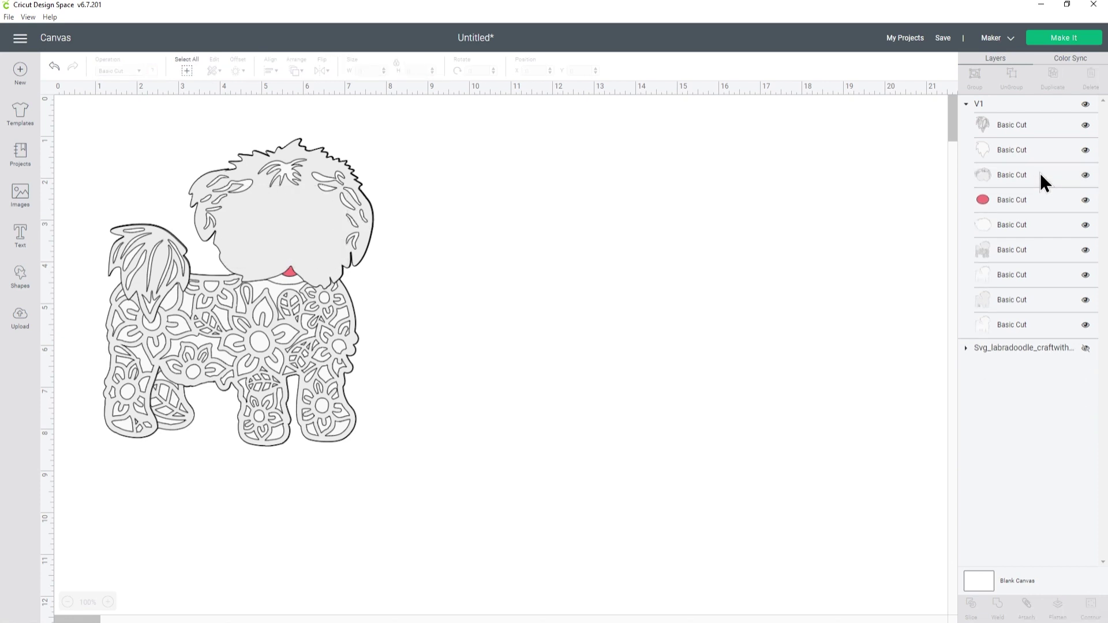
key(Delete)
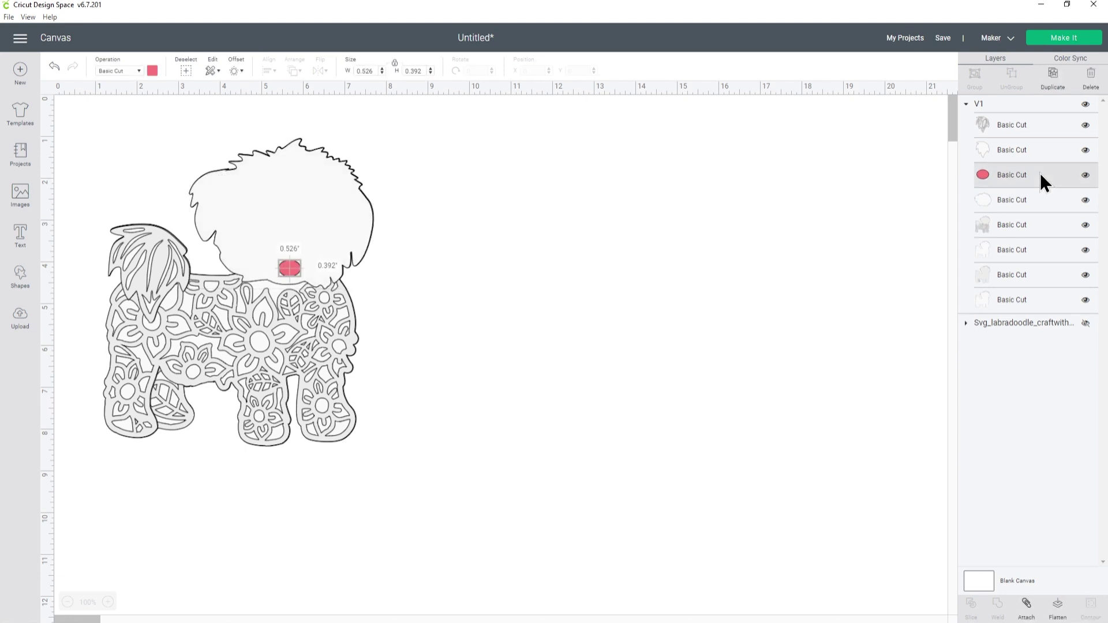
key(Delete)
click(1040, 180)
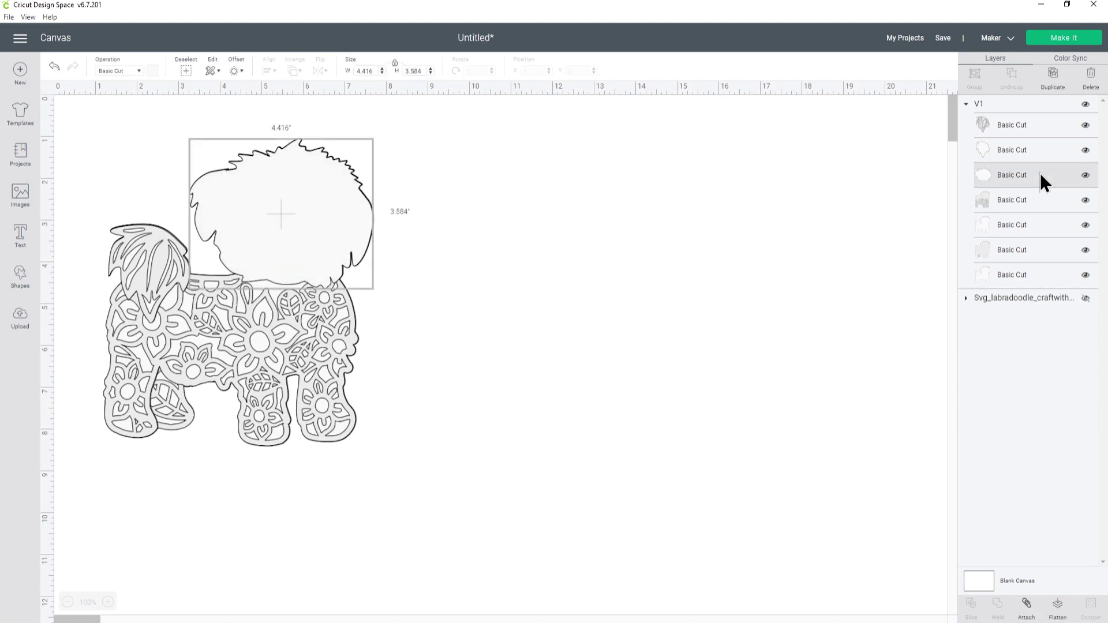
key(Delete)
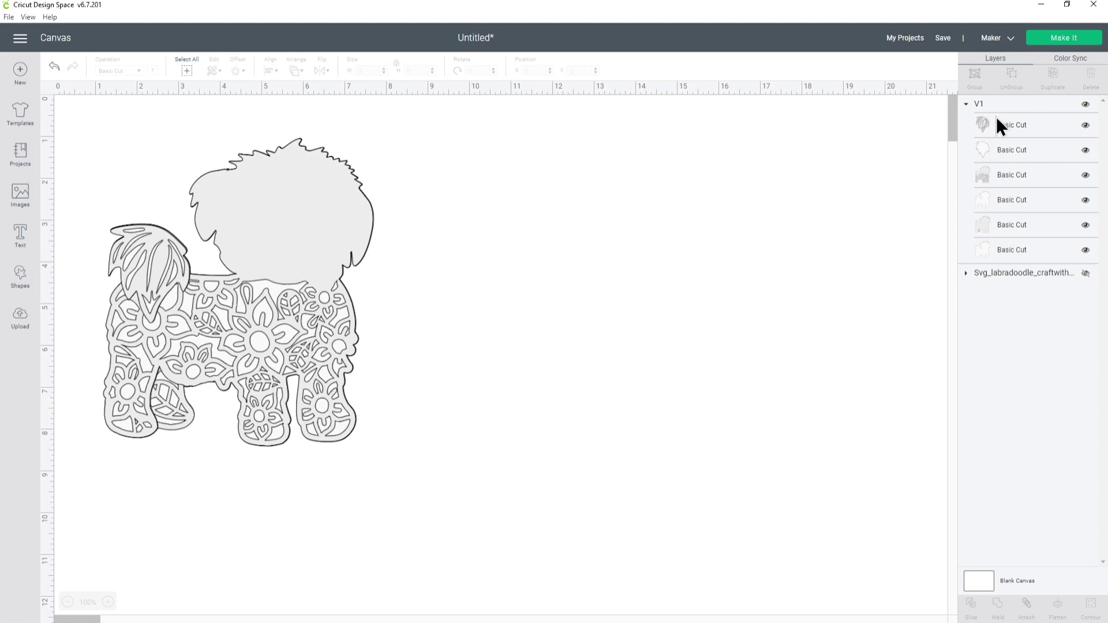
Hide the mandala dog, then show and expand the labradoodle's layers
click(966, 104)
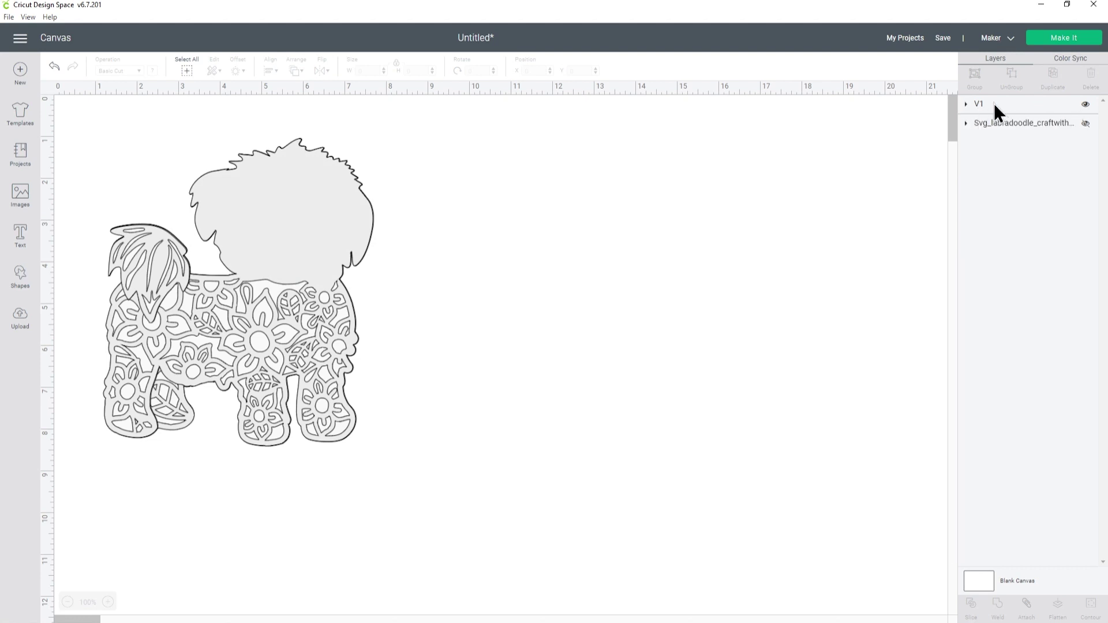
click(1086, 104)
click(1086, 124)
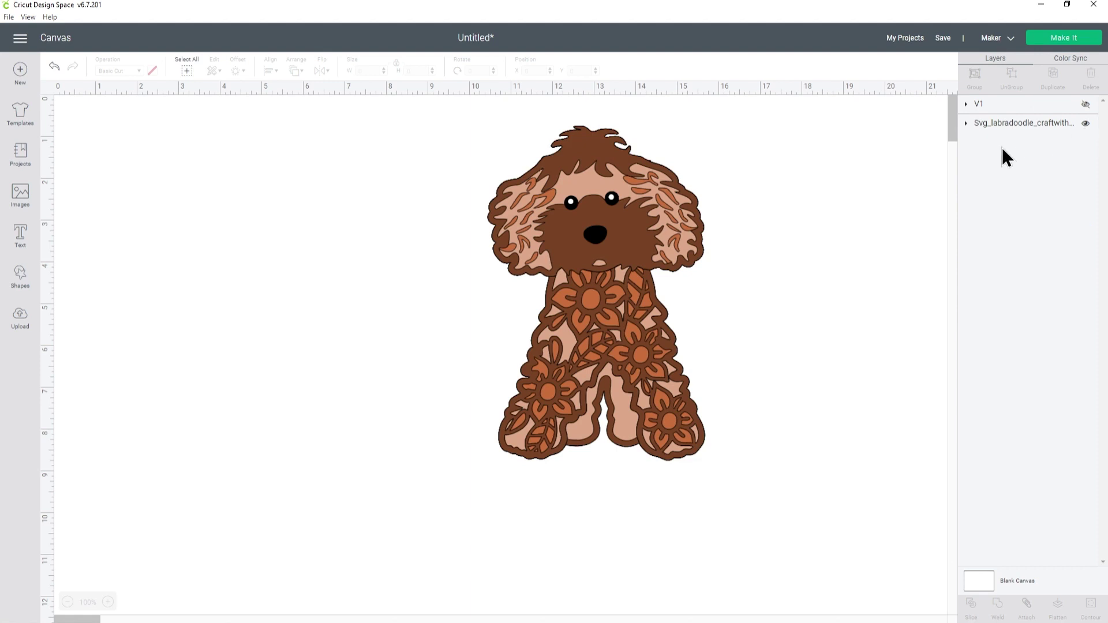
click(965, 124)
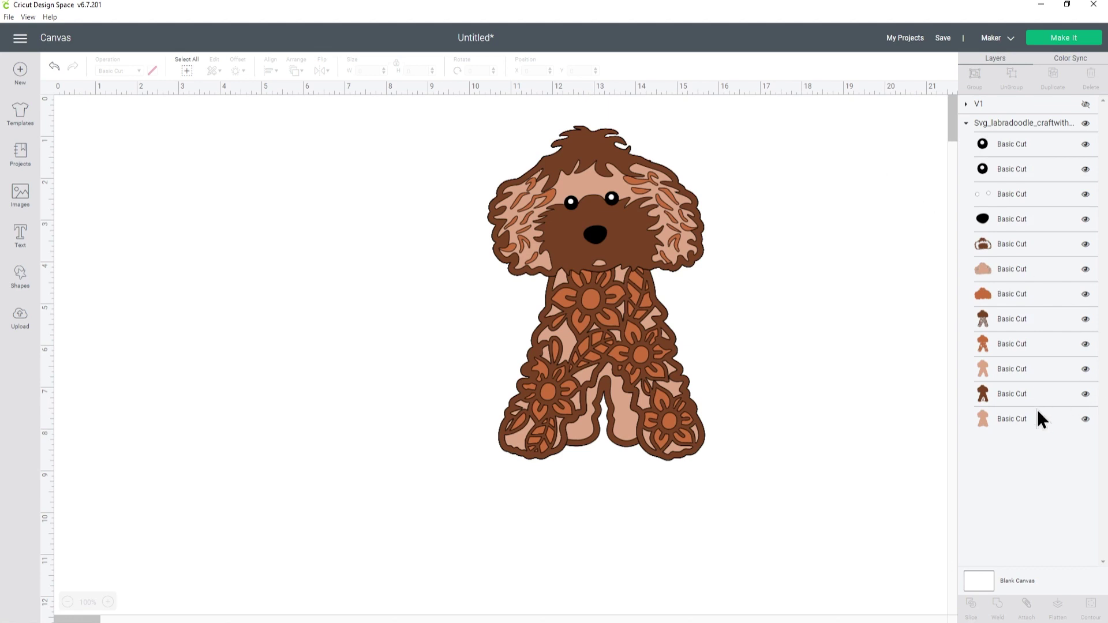
Delete the labradoodle's five body and leg layers, keeping only its head
click(1021, 417)
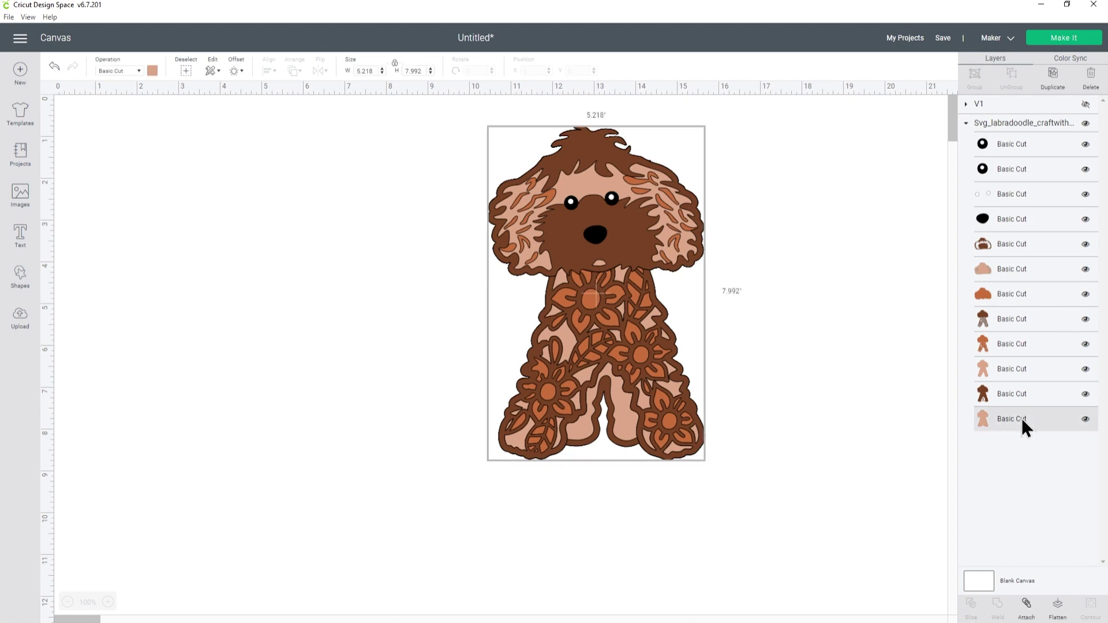
key(Delete)
click(1020, 396)
key(Delete)
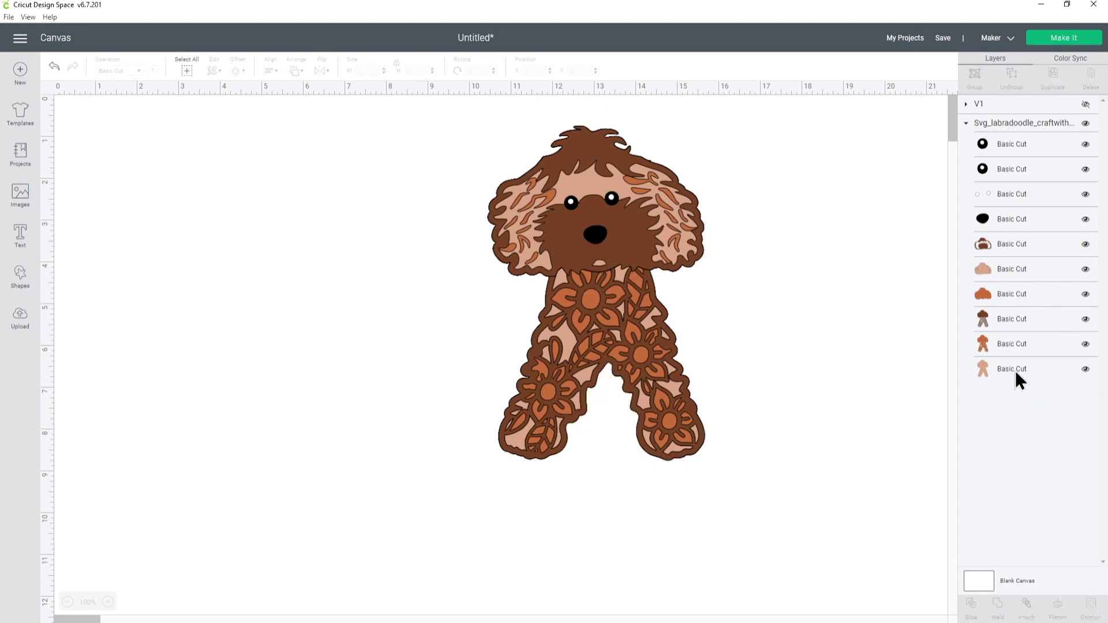
click(1015, 370)
key(Delete)
click(1017, 339)
key(Delete)
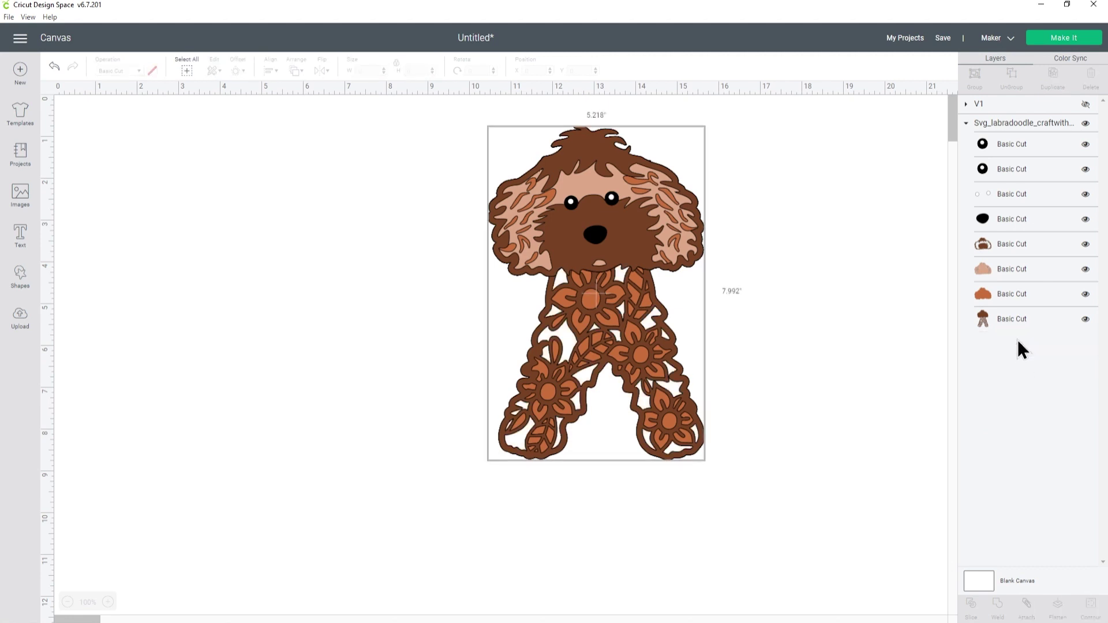
click(1013, 318)
key(Delete)
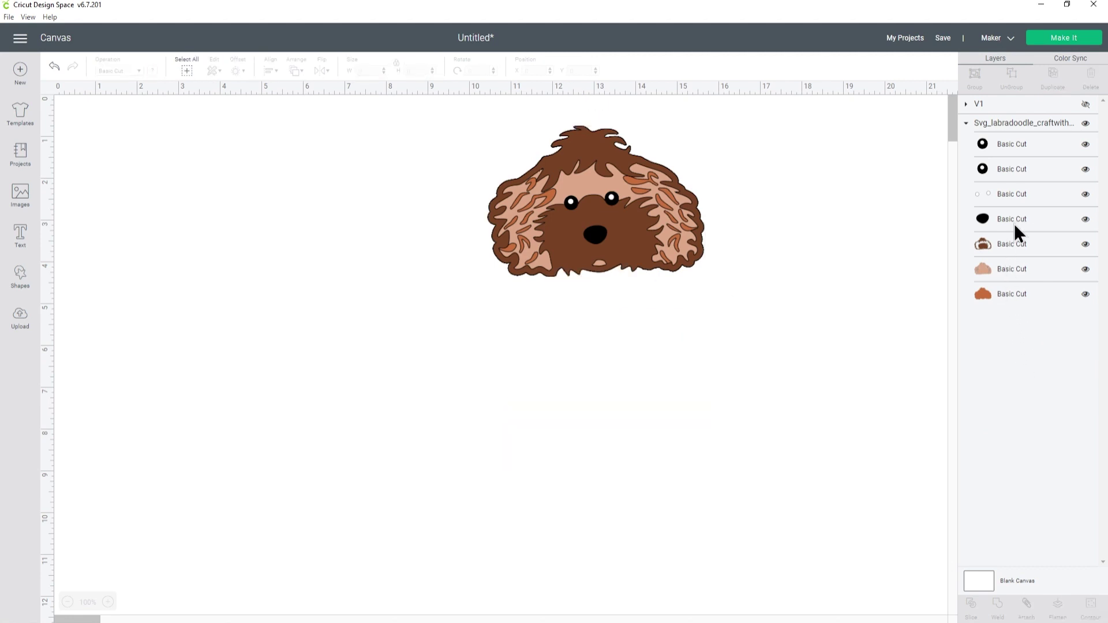
click(966, 122)
Show the mandala dog and place the labradoodle head, slightly tilted, over its head
click(1086, 104)
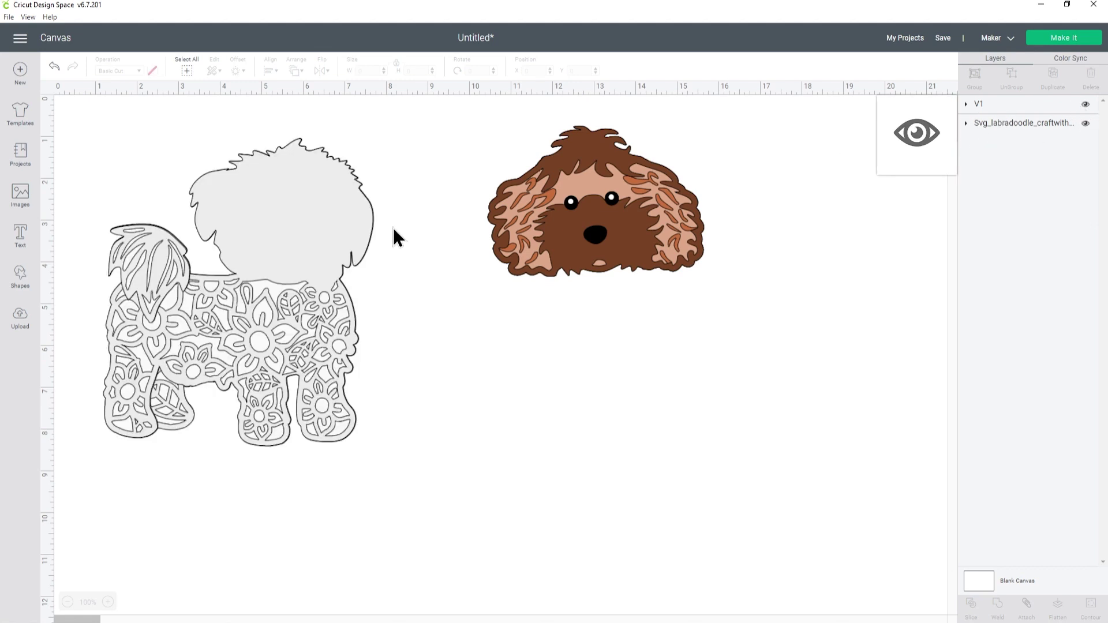
click(341, 226)
drag(344, 224, 344, 224)
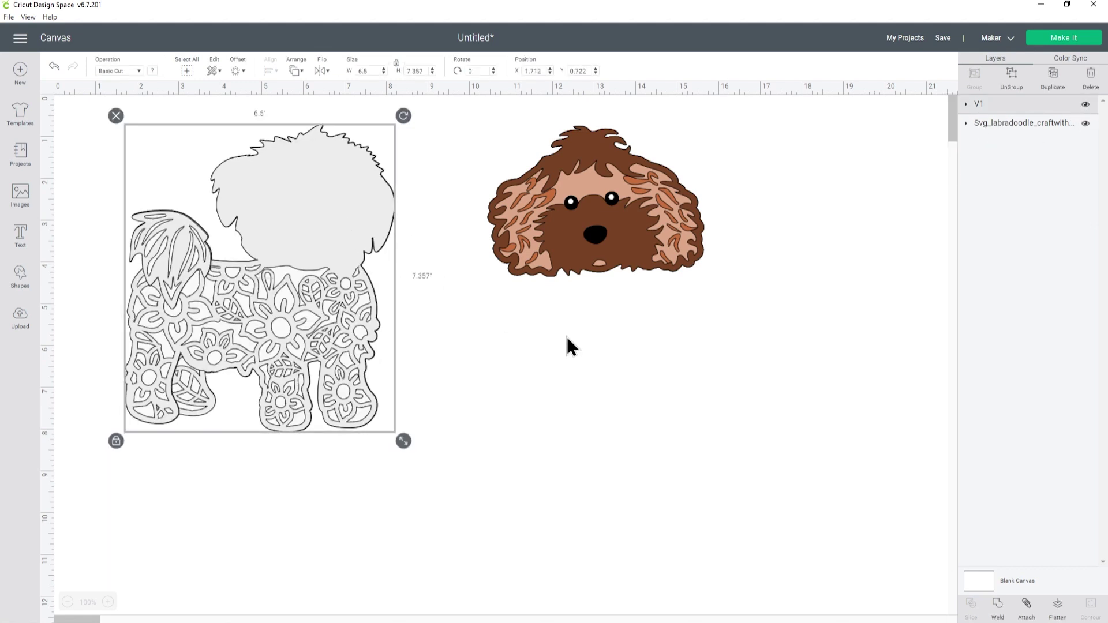
mouse_move(674, 246)
mouse_down()
mouse_move(497, 258)
mouse_move(515, 267)
mouse_up()
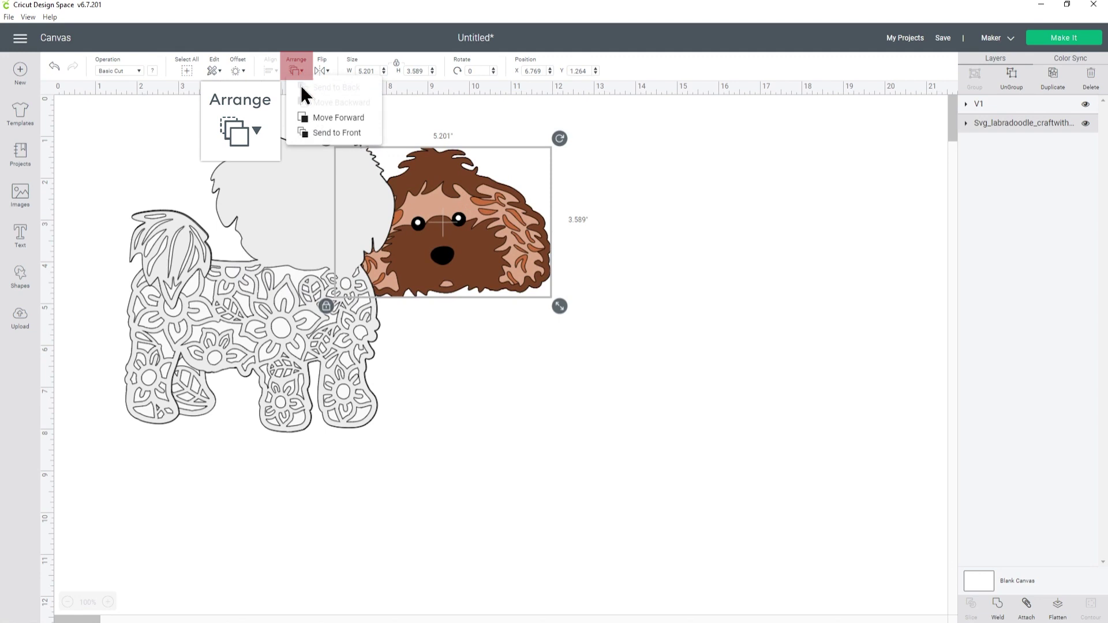
click(337, 133)
drag(481, 249, 354, 229)
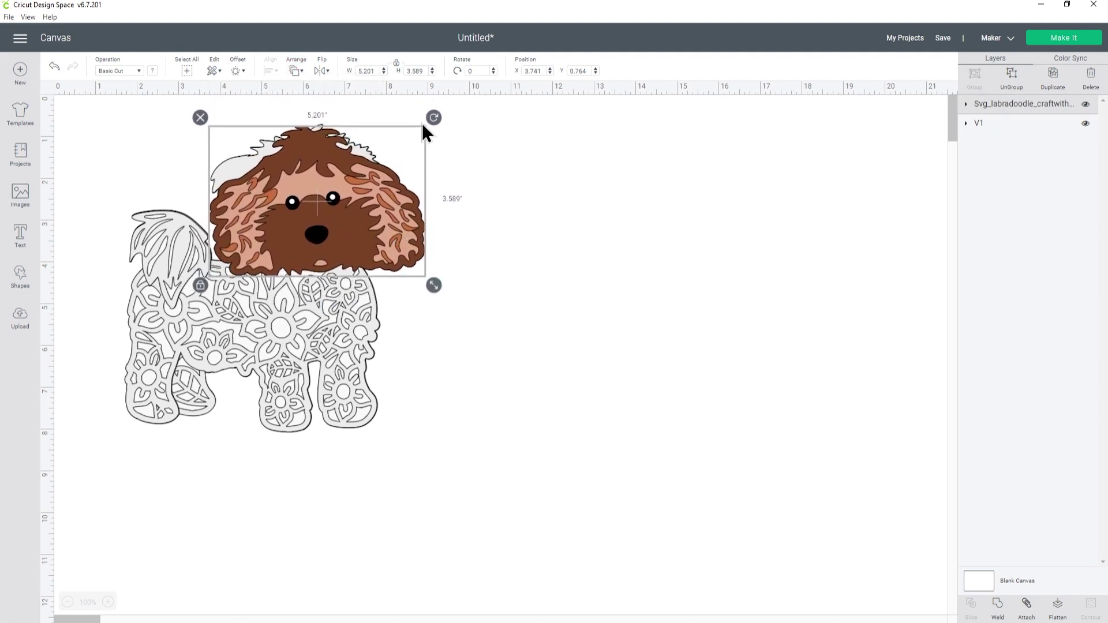
drag(433, 119, 438, 131)
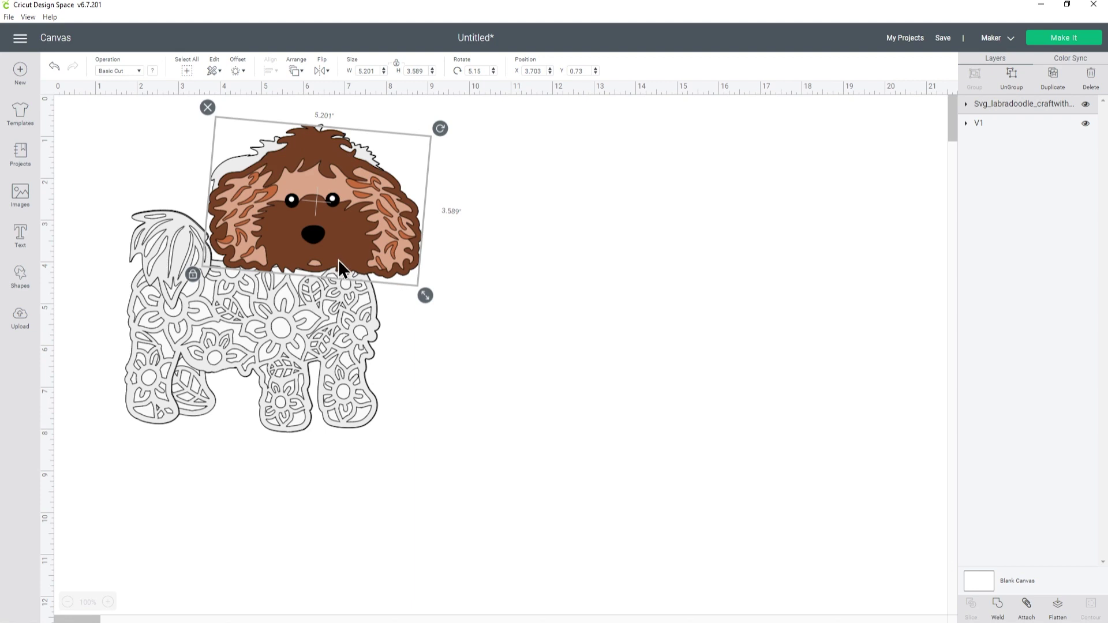
Enlarge the mandala dog and adjust the head's position, size and tilt
drag(459, 455, 472, 478)
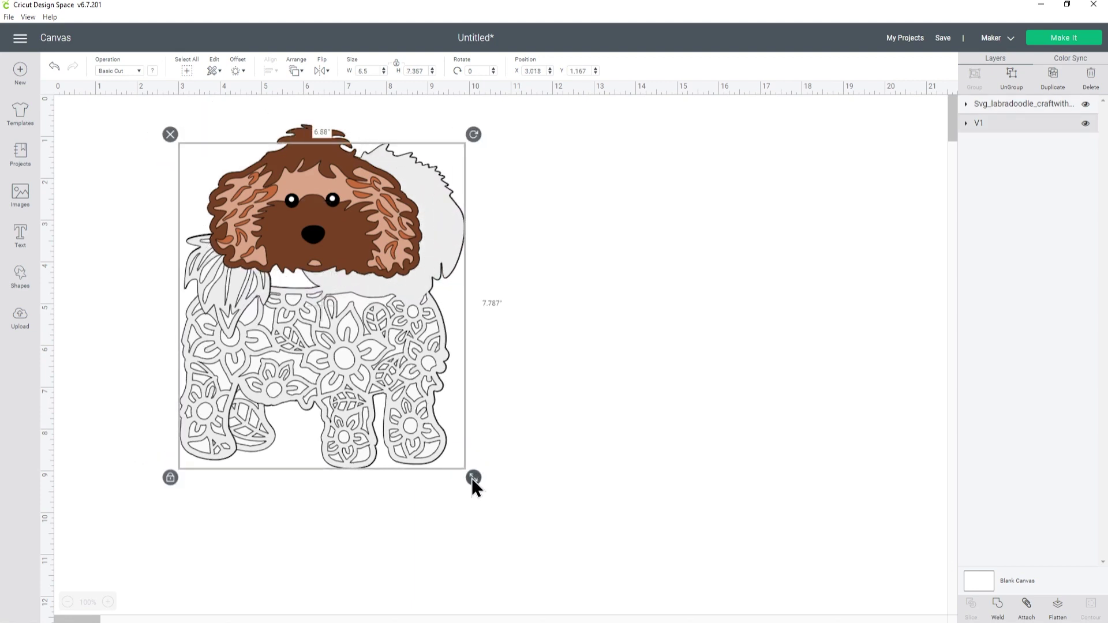
mouse_move(370, 295)
mouse_down()
mouse_move(400, 241)
mouse_move(427, 256)
mouse_up()
mouse_move(492, 321)
mouse_down()
mouse_move(504, 326)
mouse_move(478, 258)
mouse_up()
drag(520, 149, 518, 142)
drag(476, 257, 476, 265)
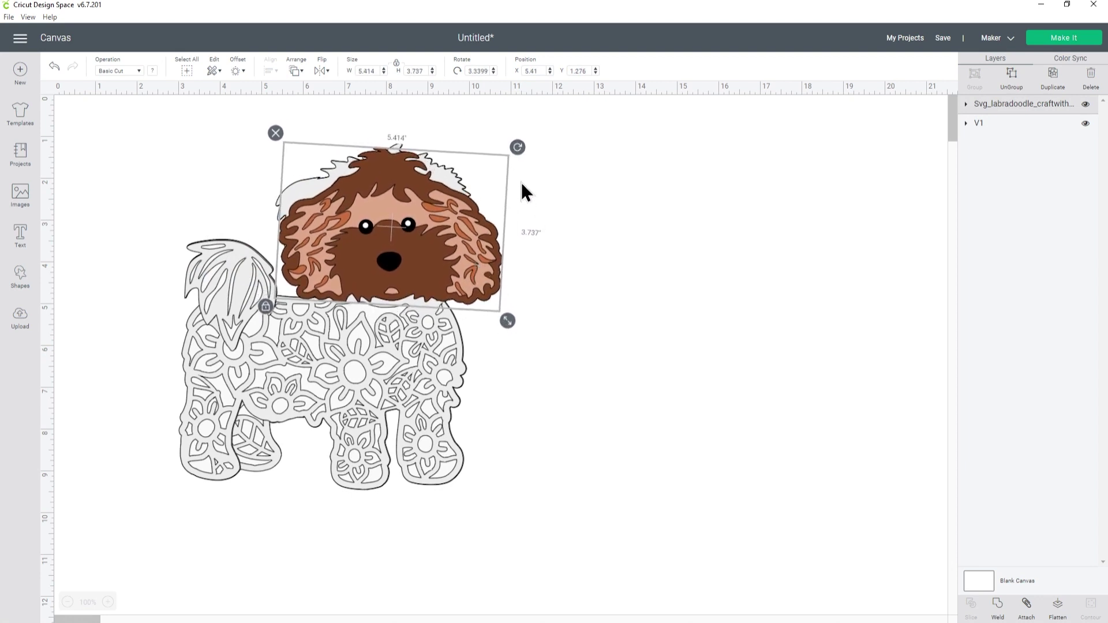
drag(509, 321, 513, 326)
drag(479, 281, 473, 266)
Fine-tune the head's tilt and placement on the body, shrinking it slightly
click(601, 261)
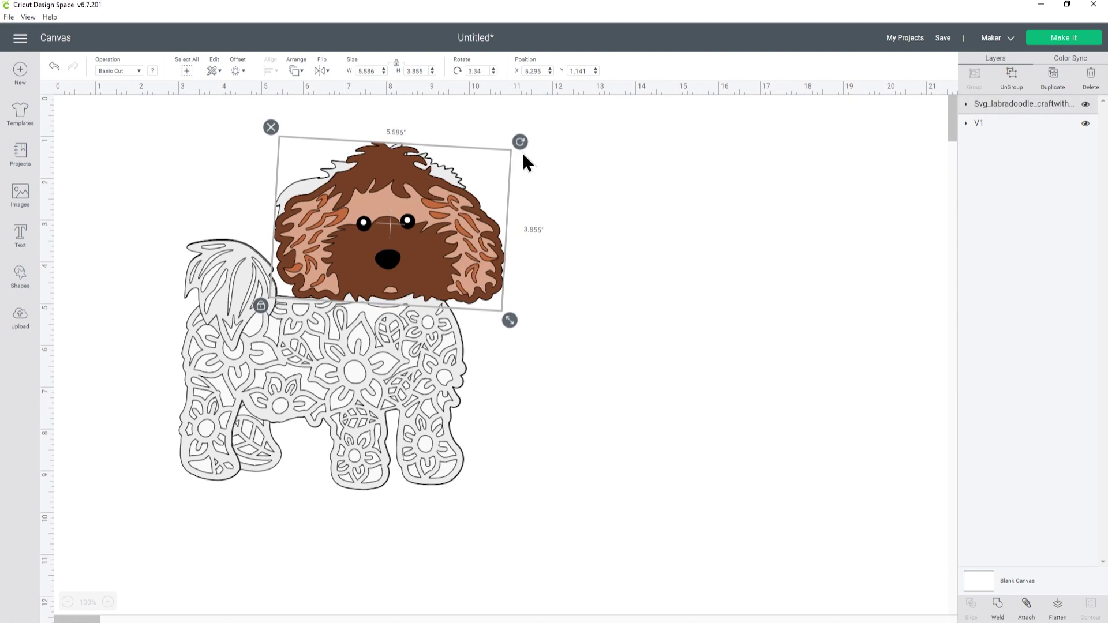
drag(520, 148, 518, 140)
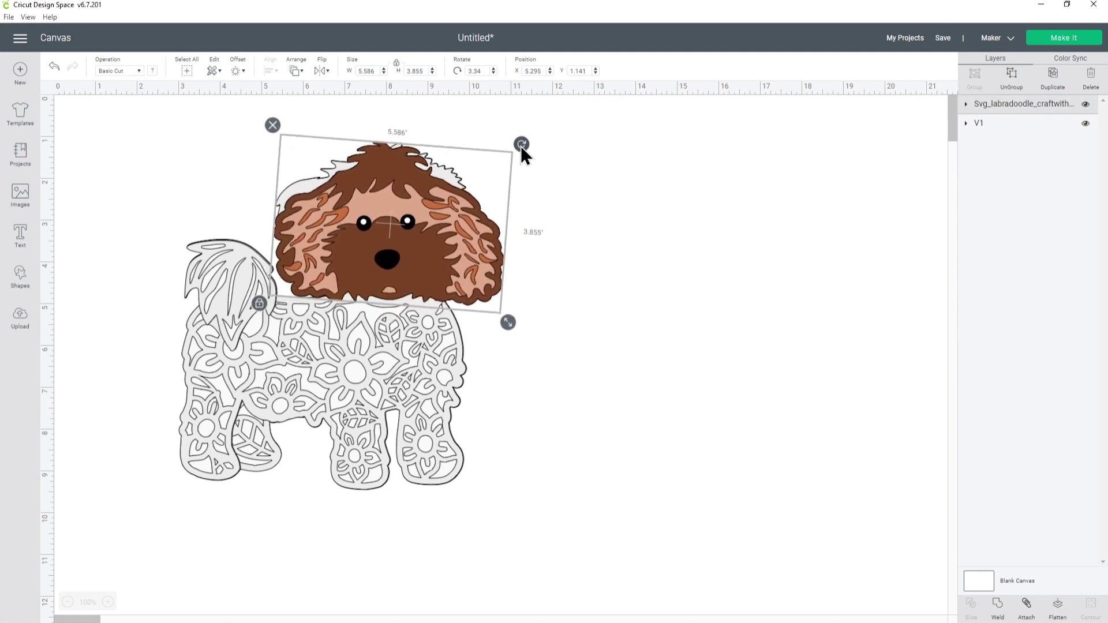
drag(518, 140, 523, 149)
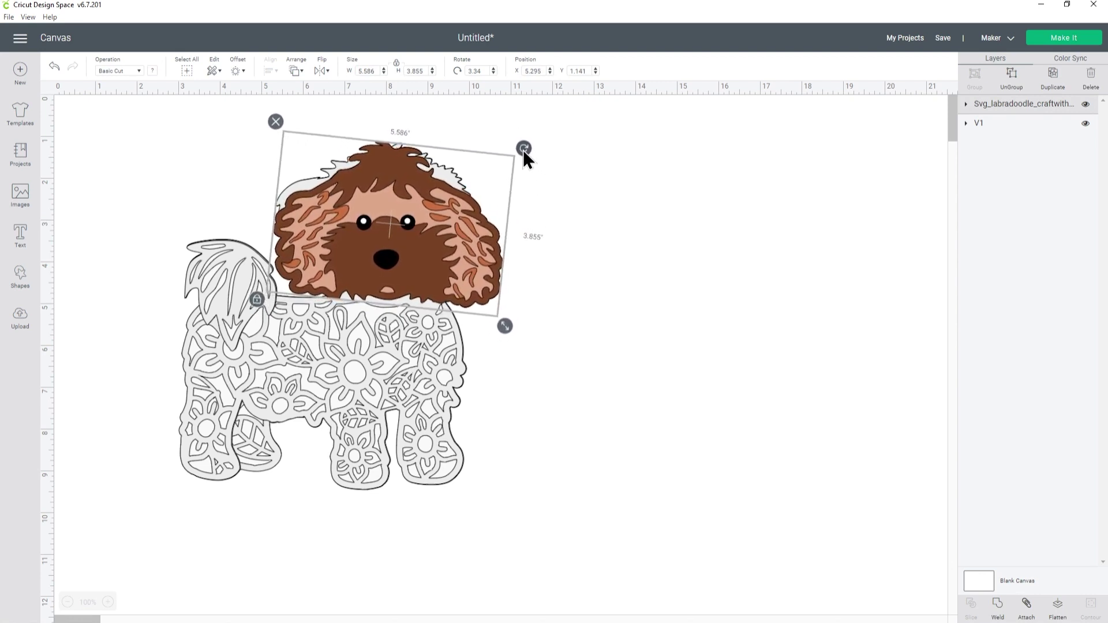
drag(501, 322, 501, 323)
drag(476, 287, 479, 288)
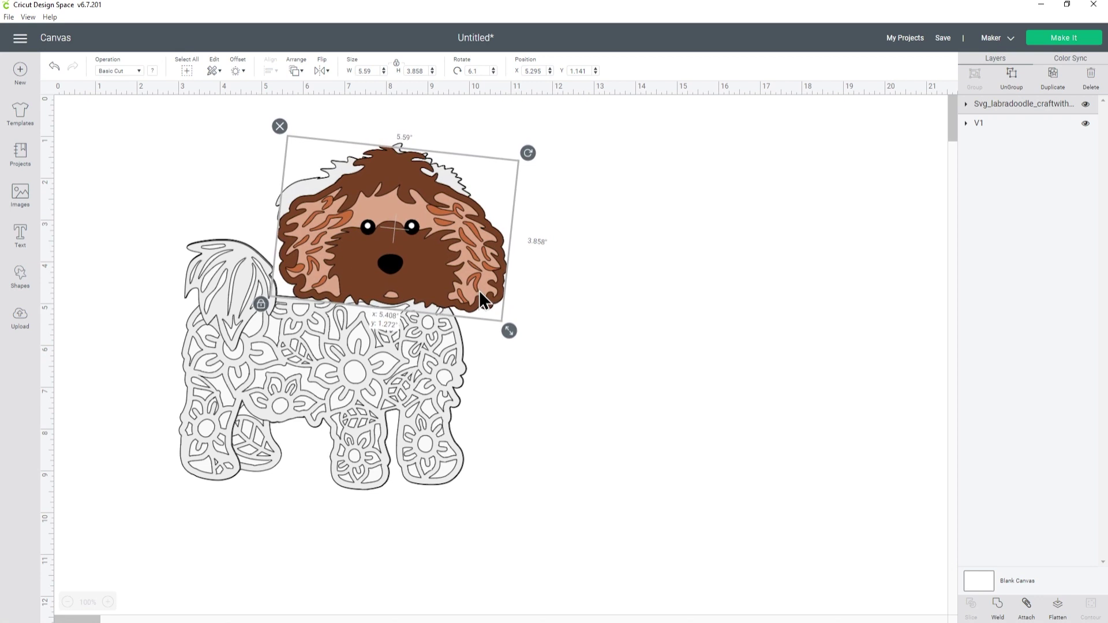
click(603, 307)
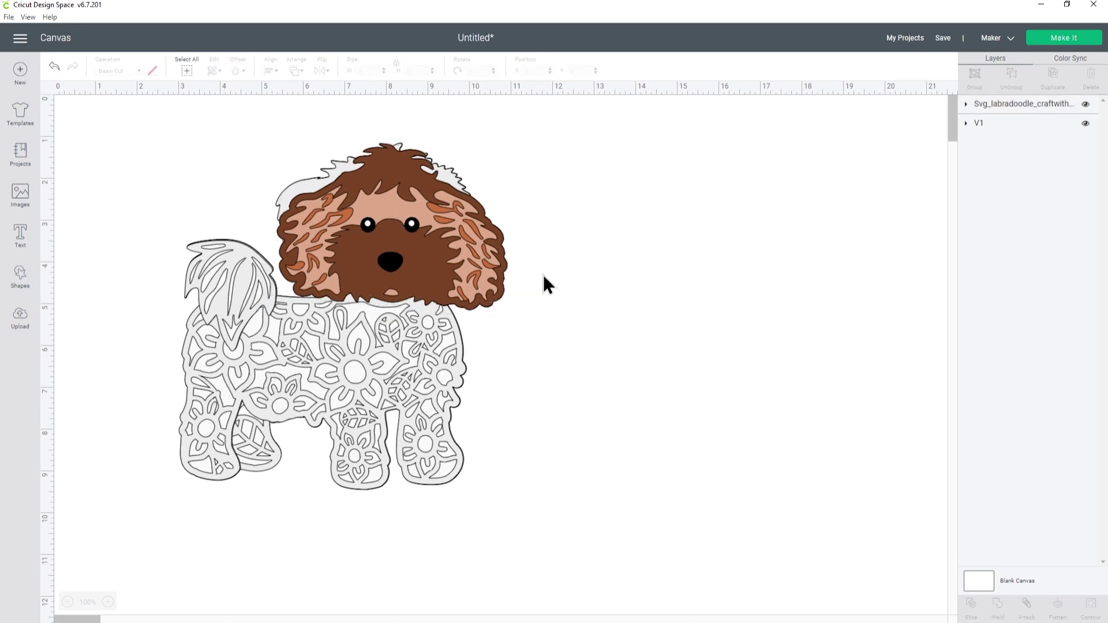
click(503, 292)
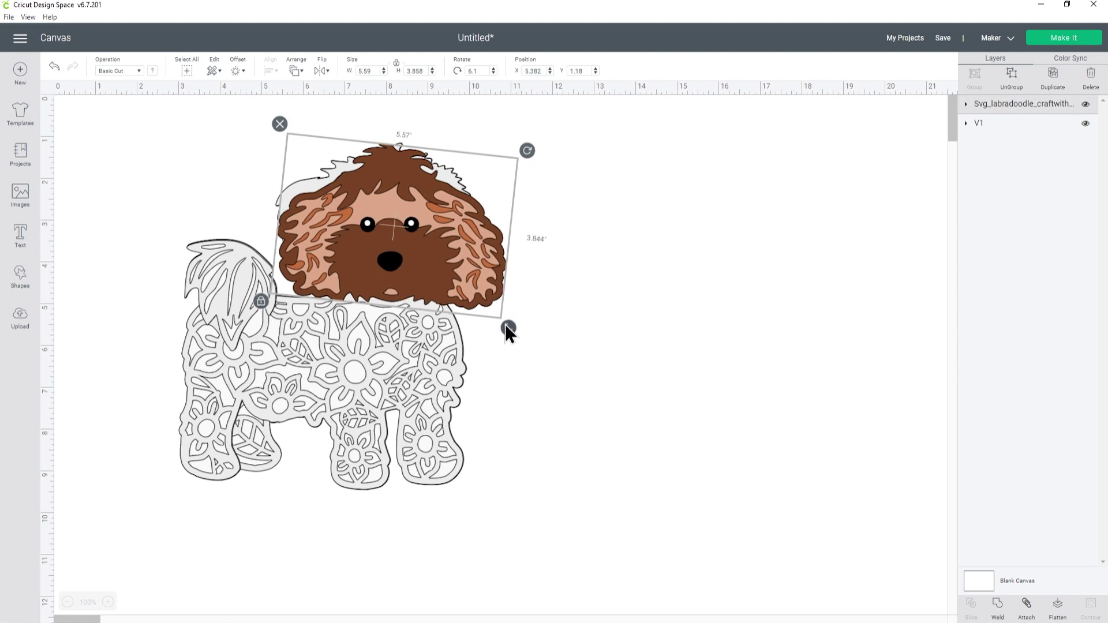
drag(509, 333, 505, 330)
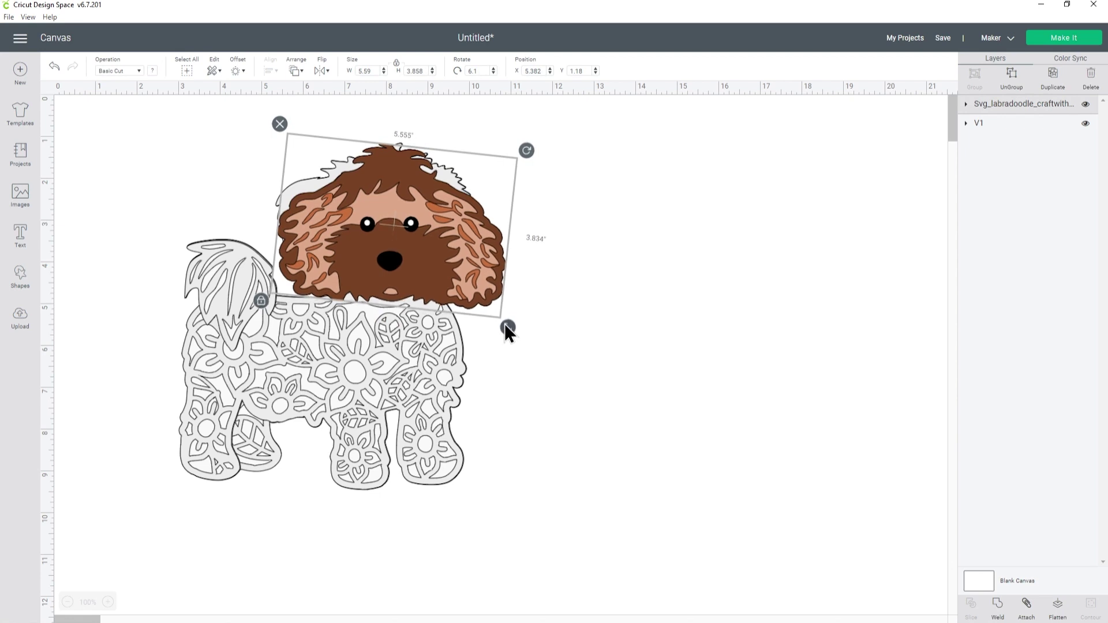
click(538, 325)
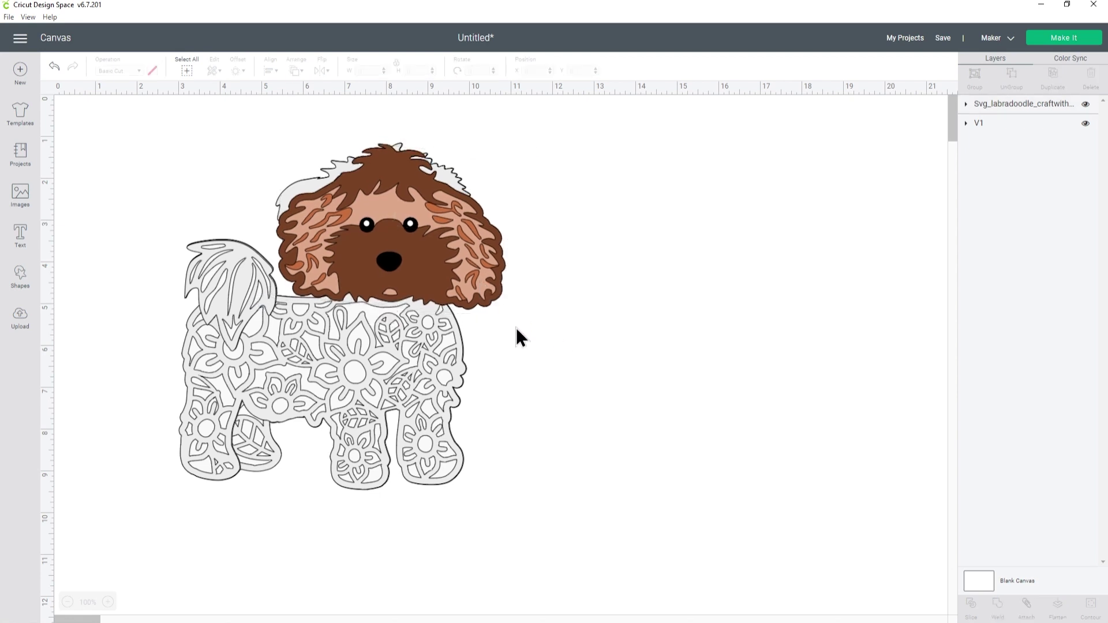
click(487, 267)
Expand the labradoodle head's layers and make the orange hair layer light grey
click(572, 349)
click(967, 104)
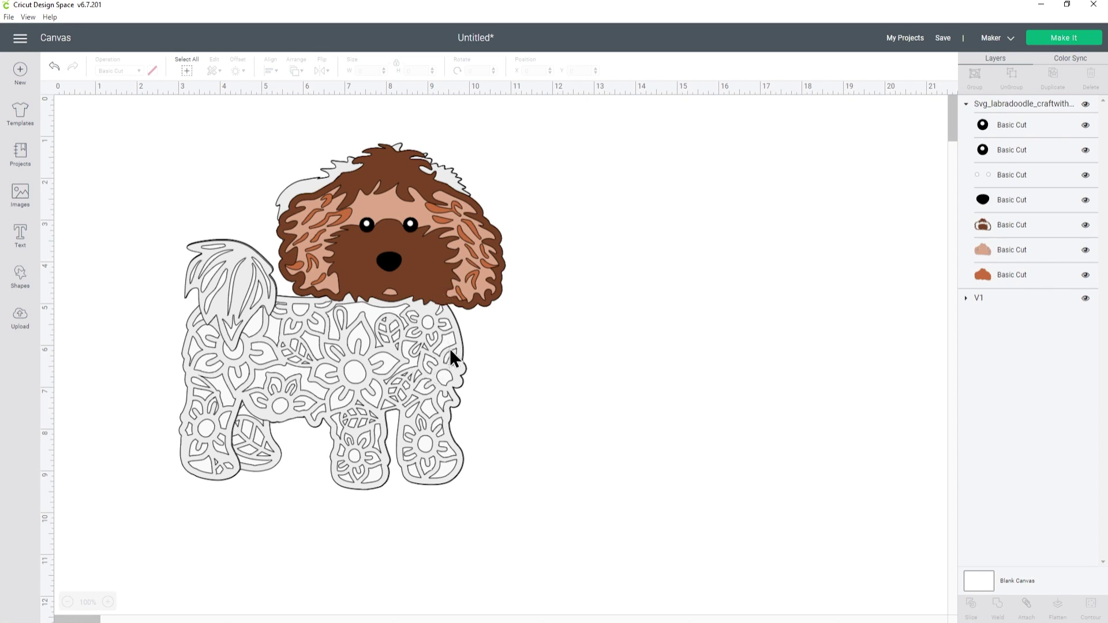
click(985, 275)
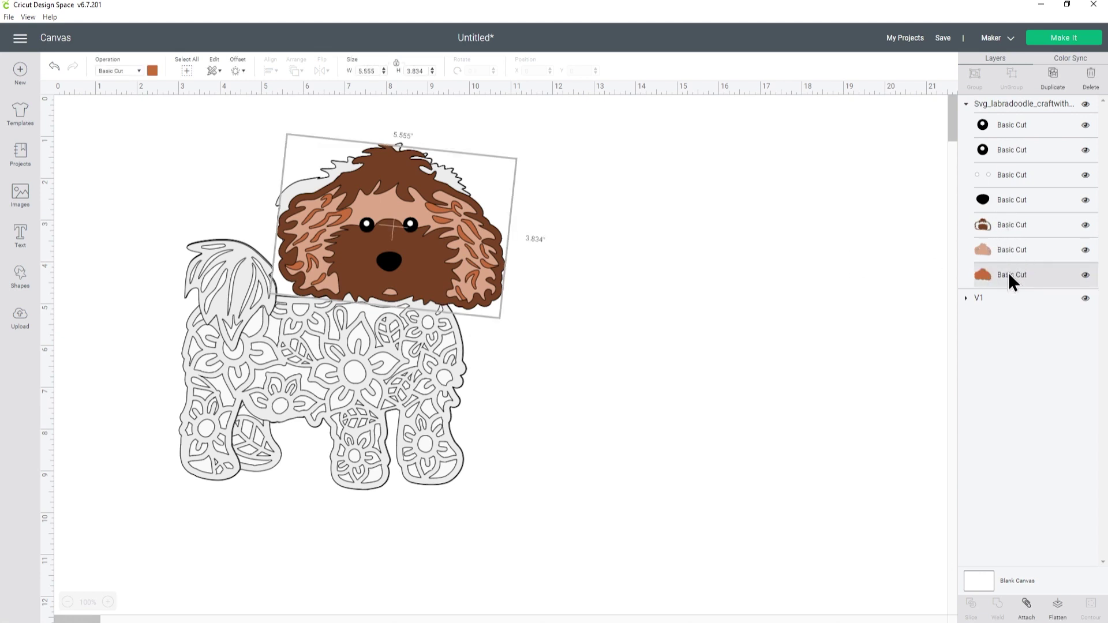
click(153, 73)
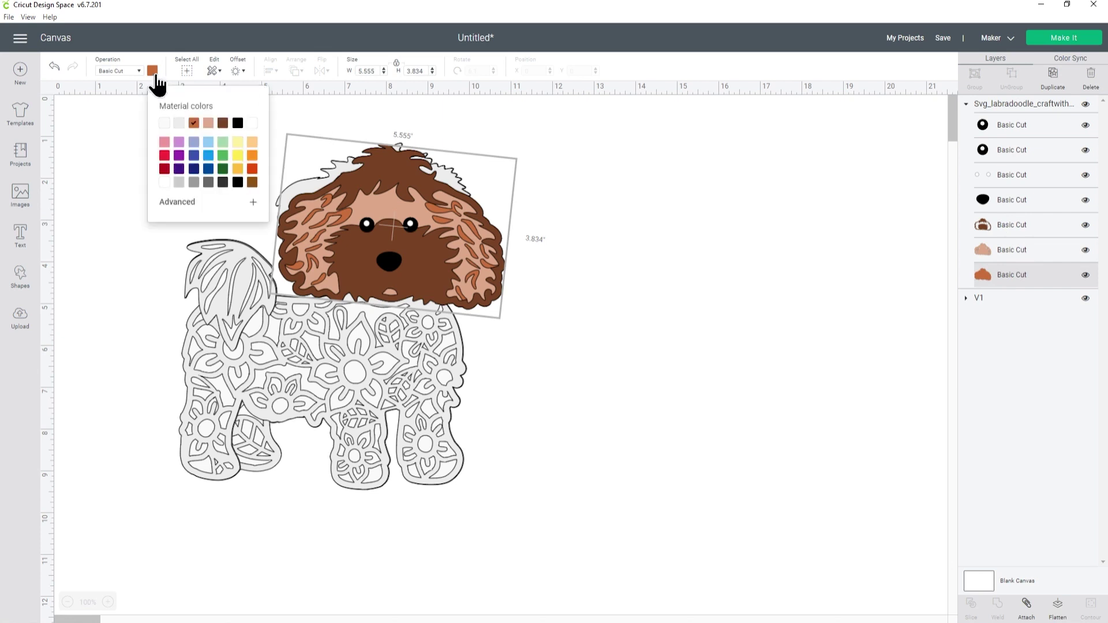
click(179, 126)
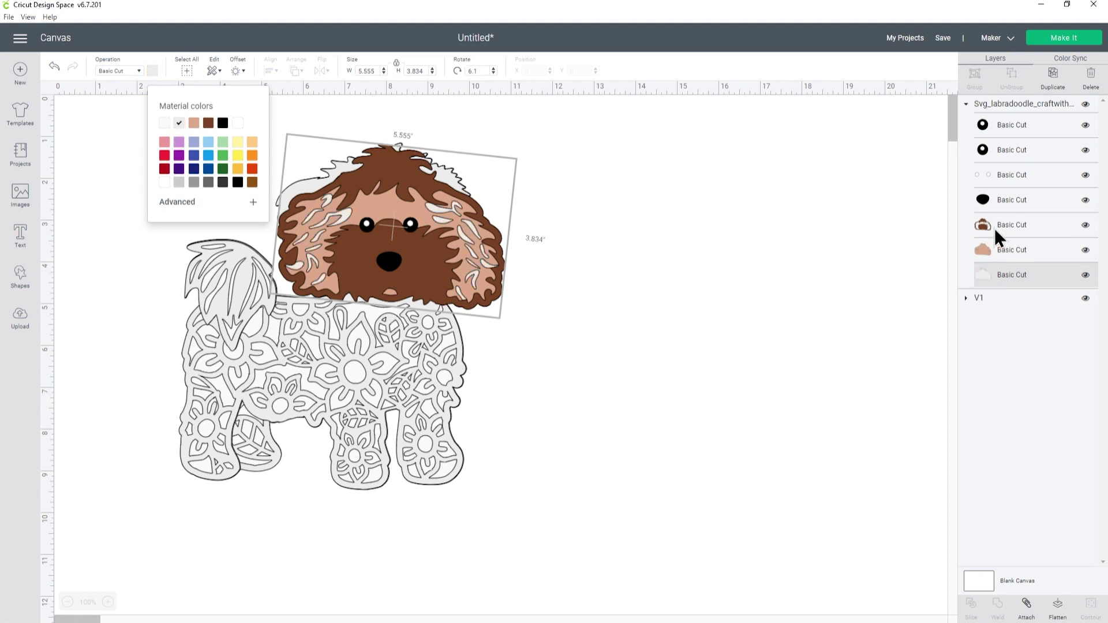
Turn the tan face layer white and the brown hair layer light grey
click(1010, 248)
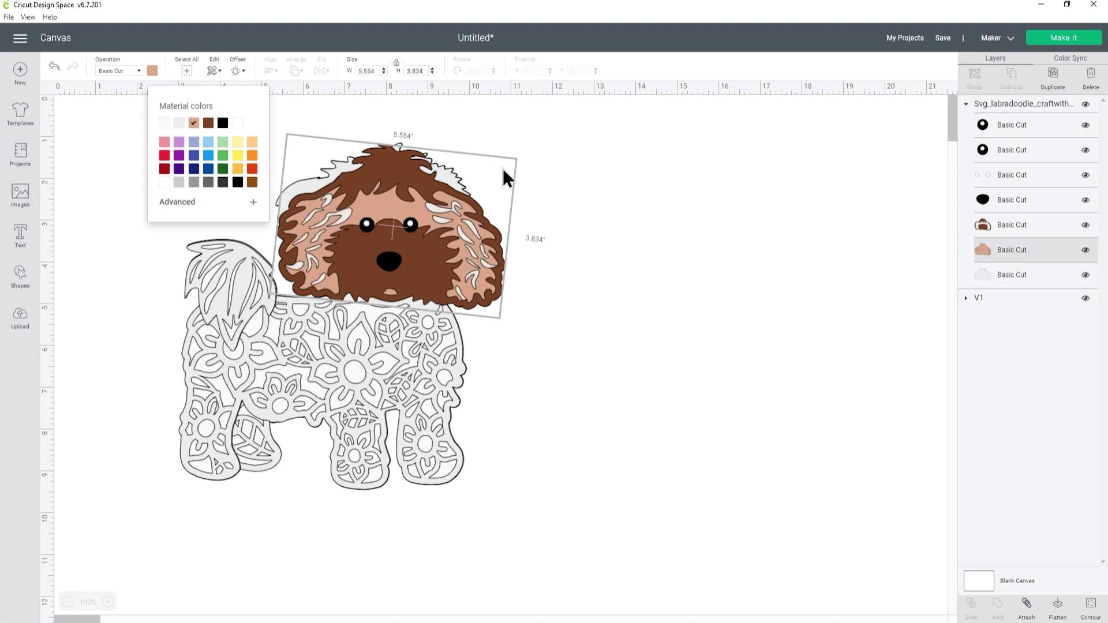
click(164, 121)
click(1044, 223)
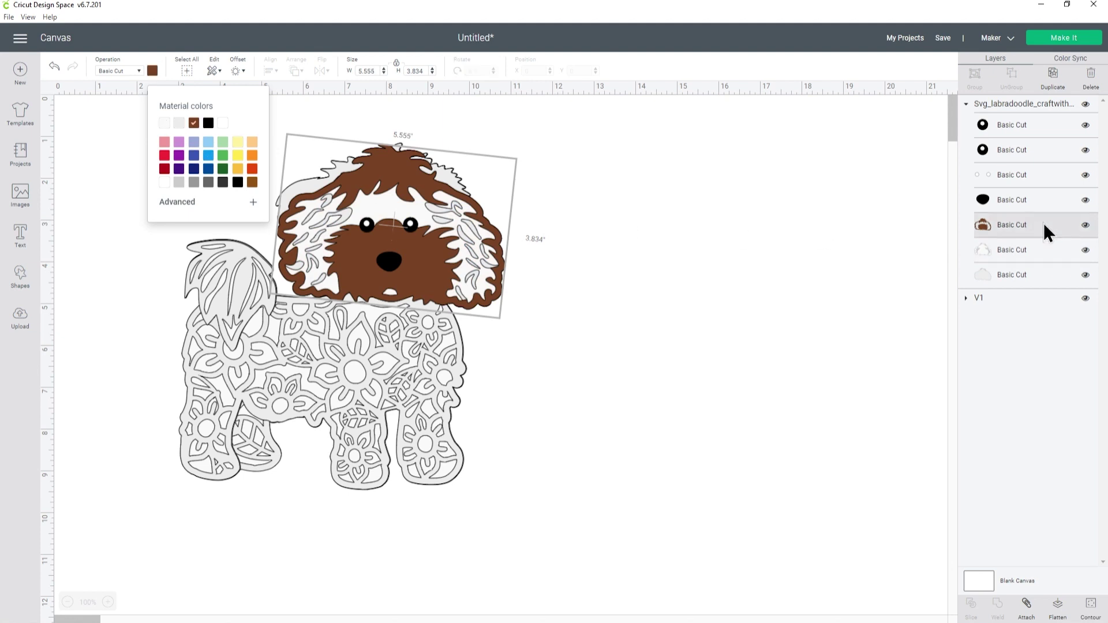
click(179, 123)
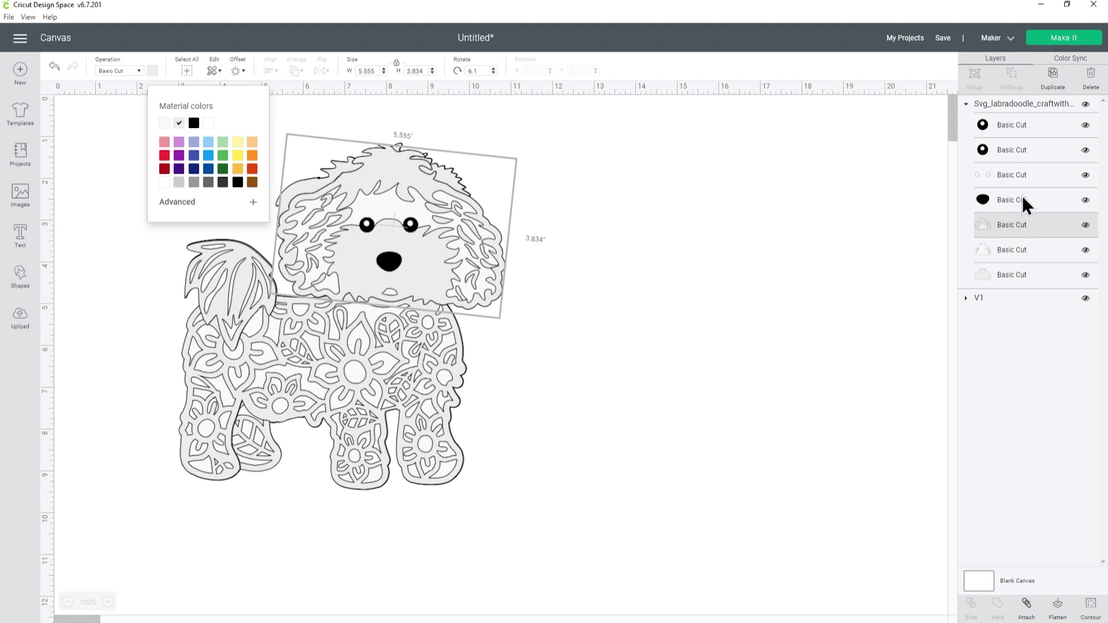
click(681, 217)
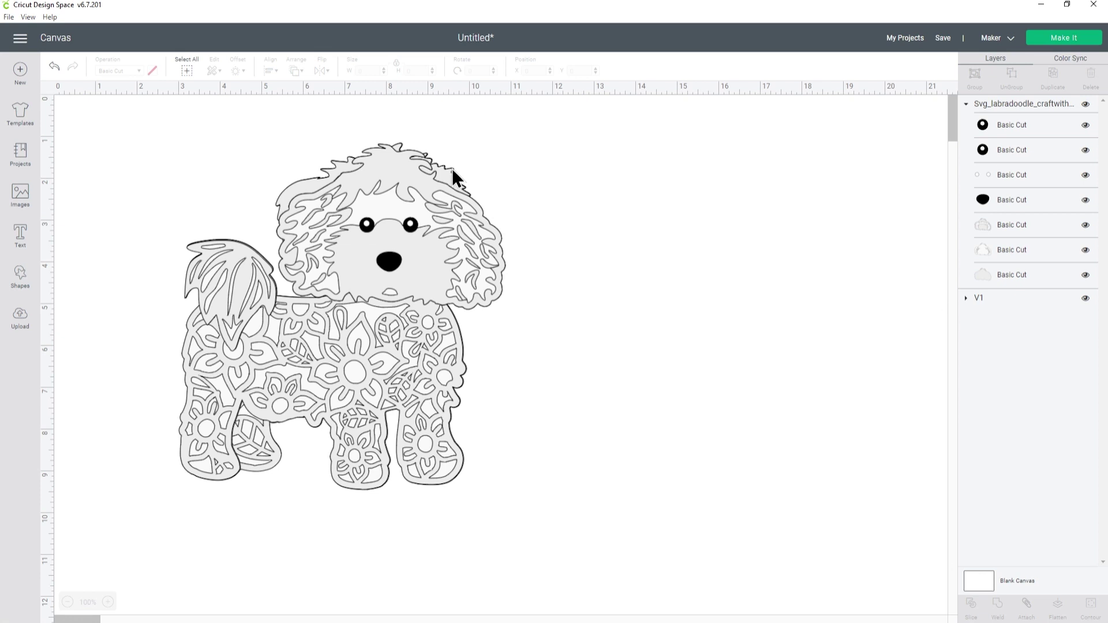
Ungroup the V1 mandala body group and collapse the labradoodle head's layers
click(966, 299)
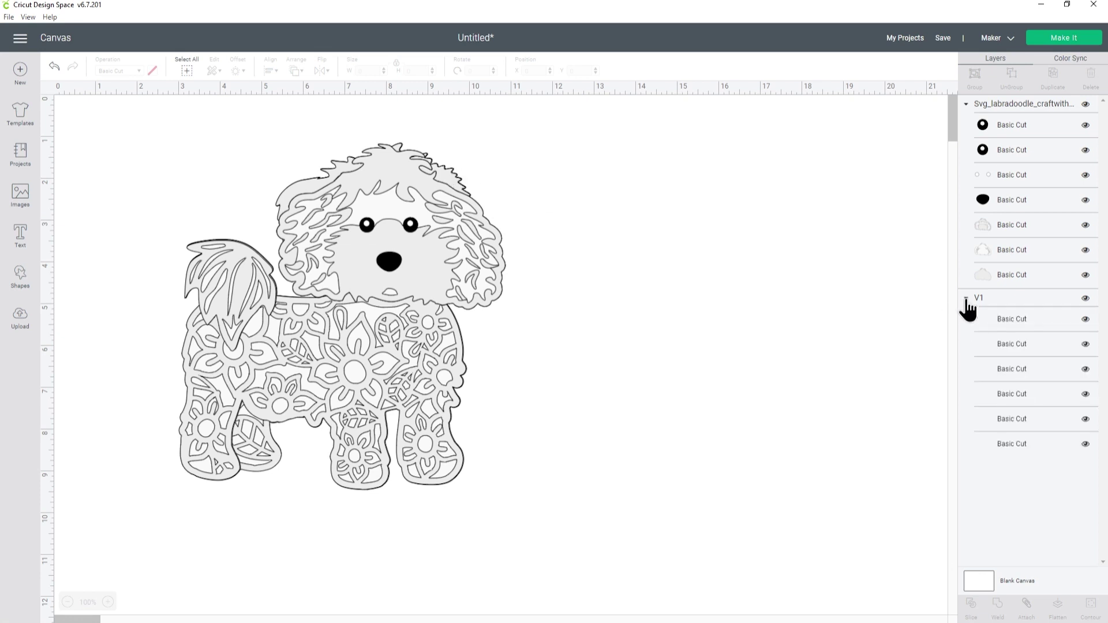
click(1004, 297)
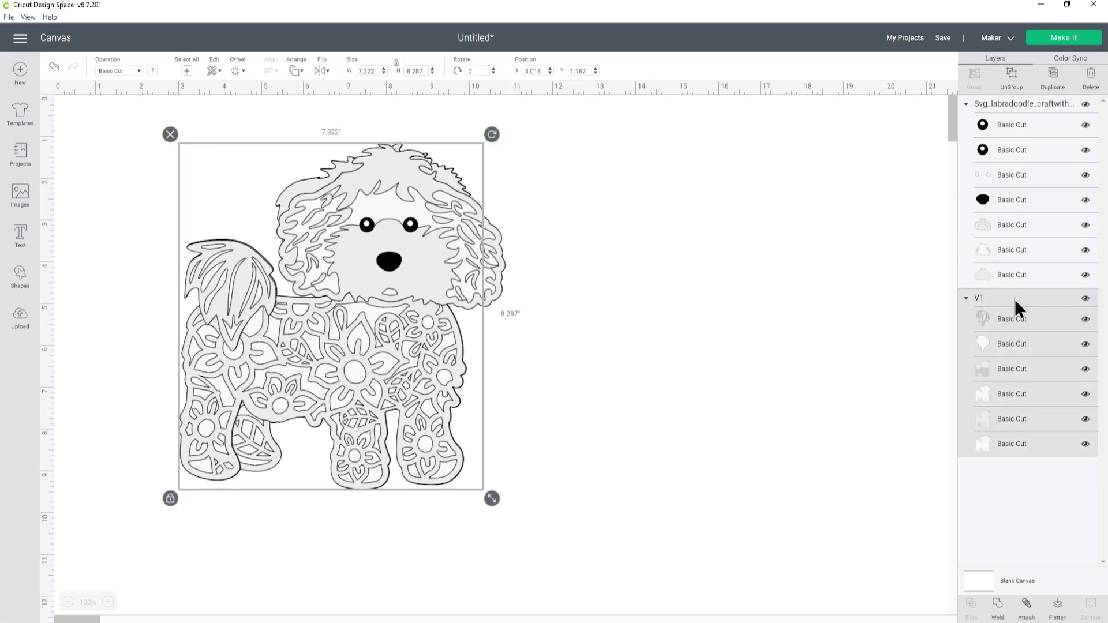
click(1011, 74)
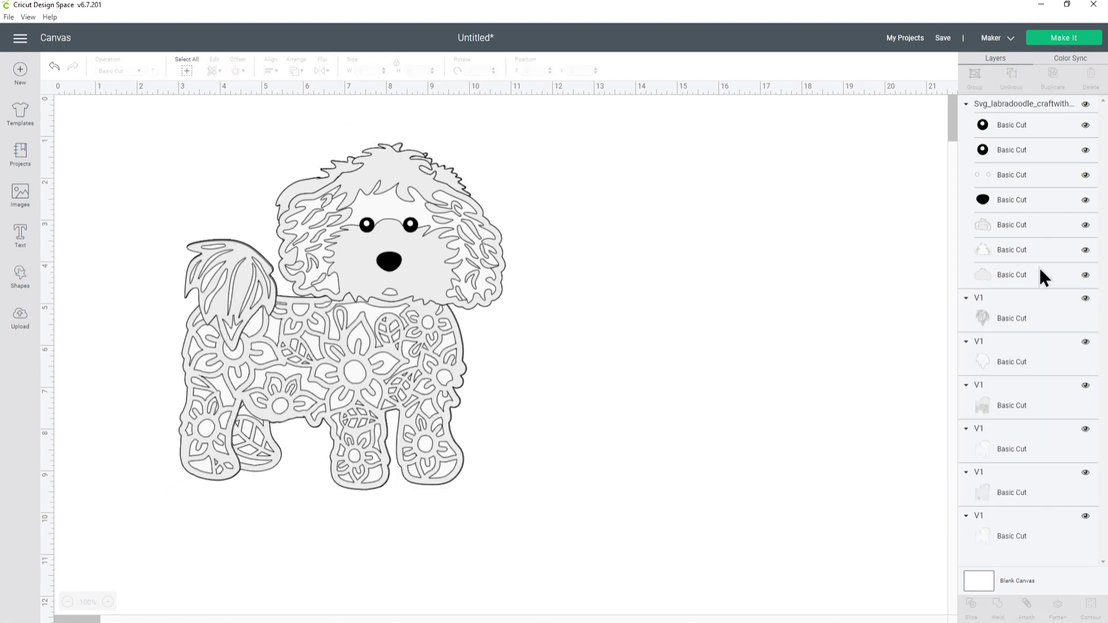
click(967, 104)
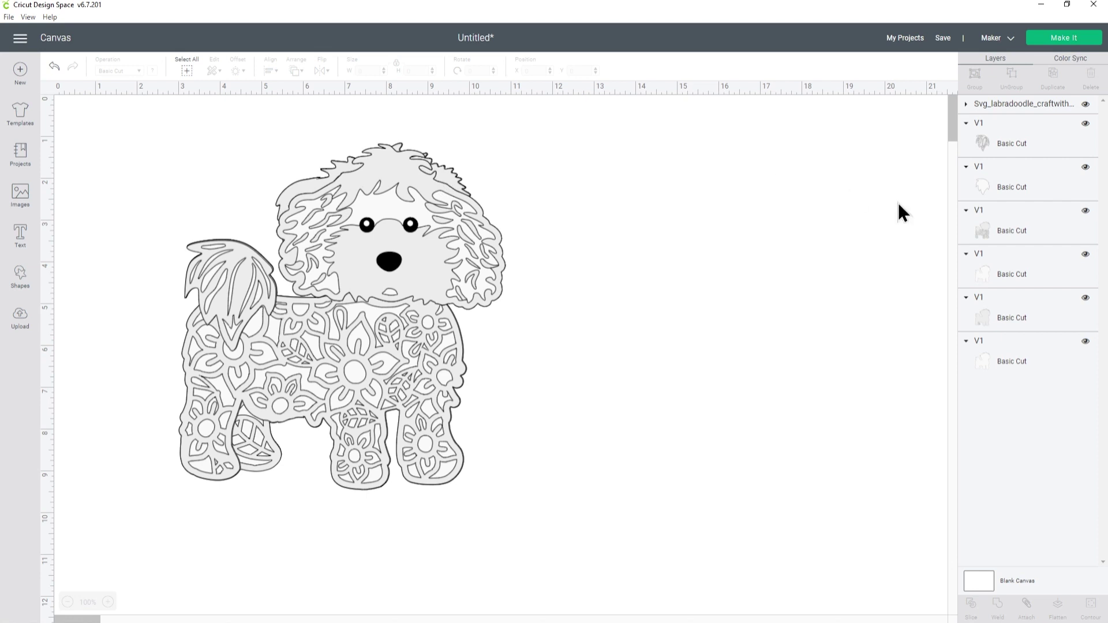
Hide the body's two pattern layers and grey fill, and make its base silhouette red
click(1084, 211)
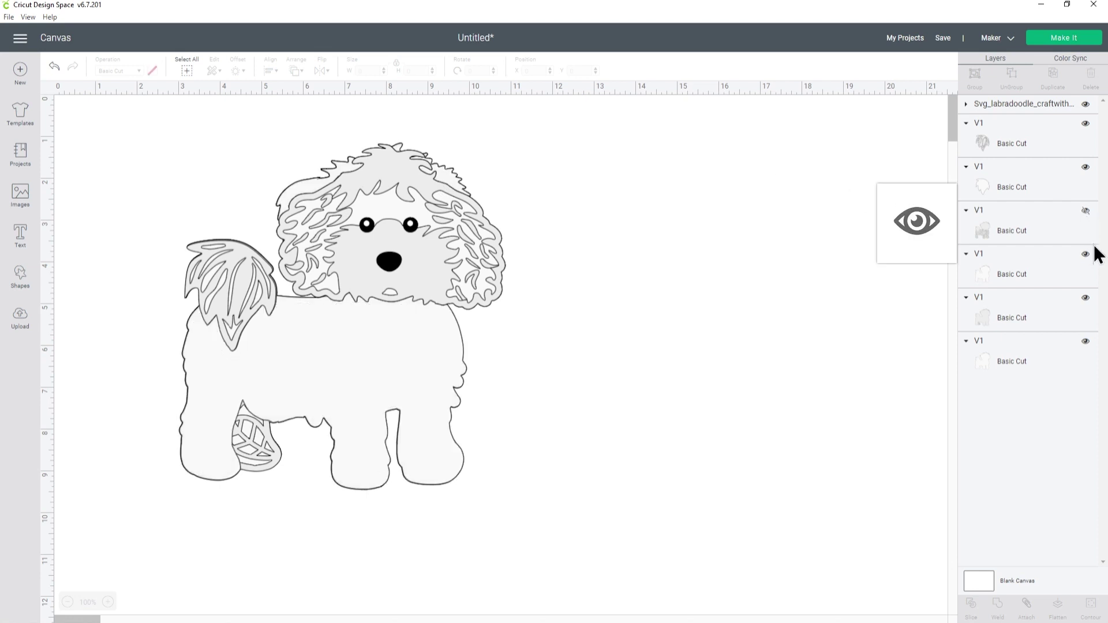
click(1084, 254)
click(1087, 297)
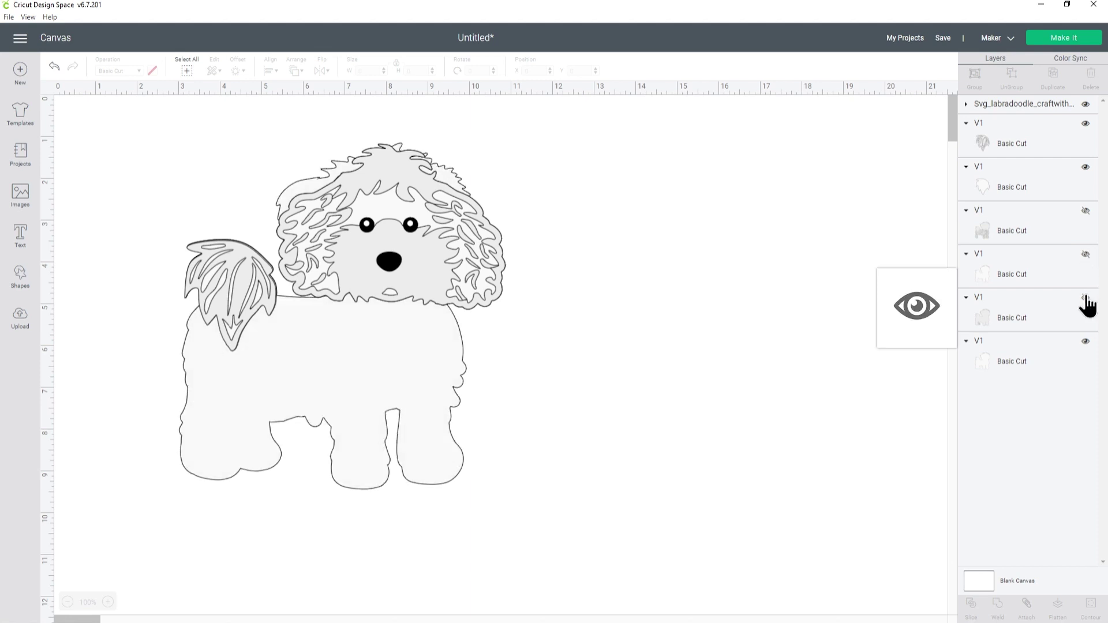
click(1042, 344)
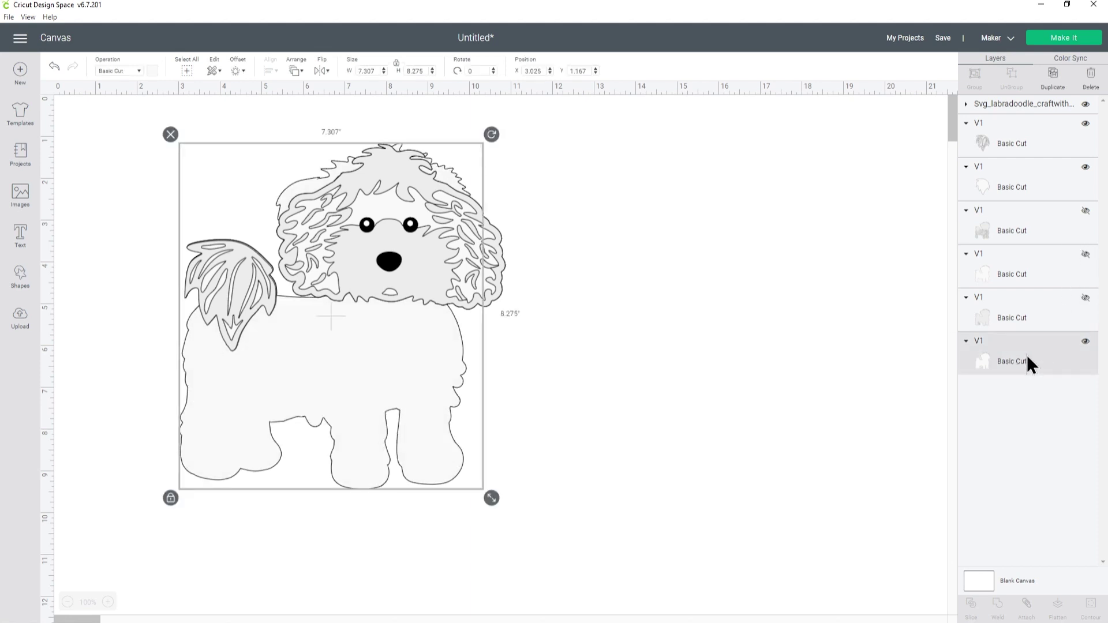
click(153, 73)
click(164, 155)
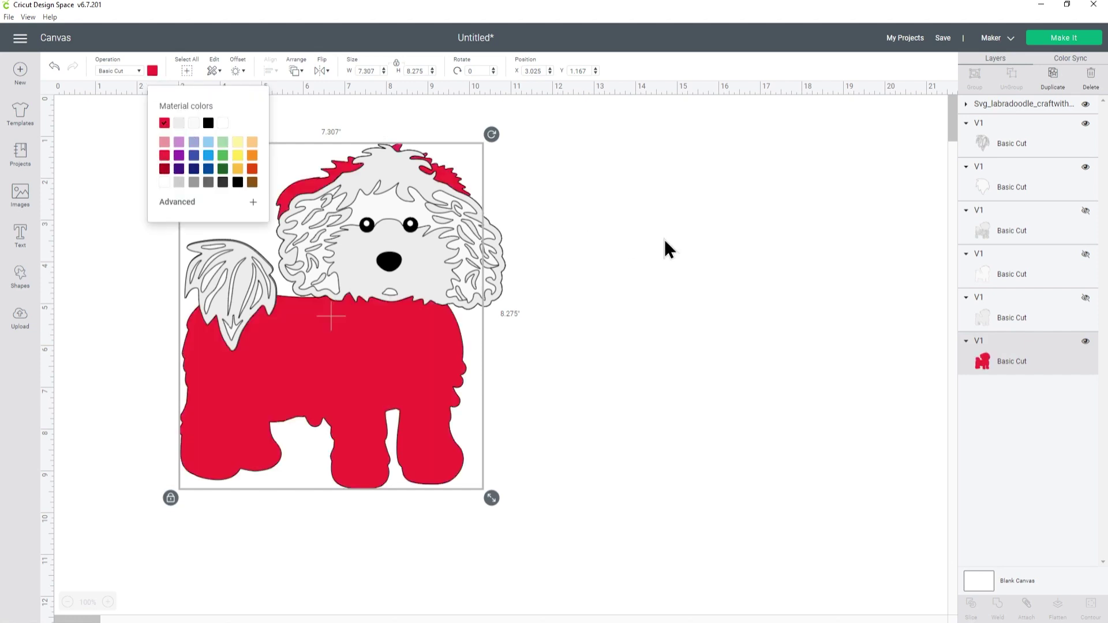
click(665, 239)
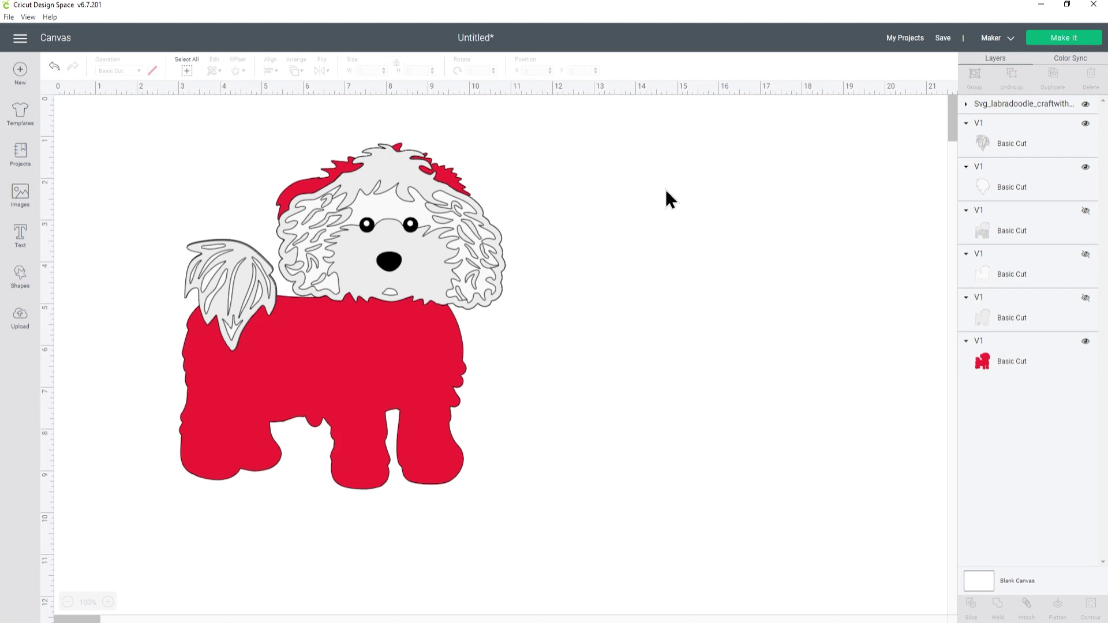
click(20, 276)
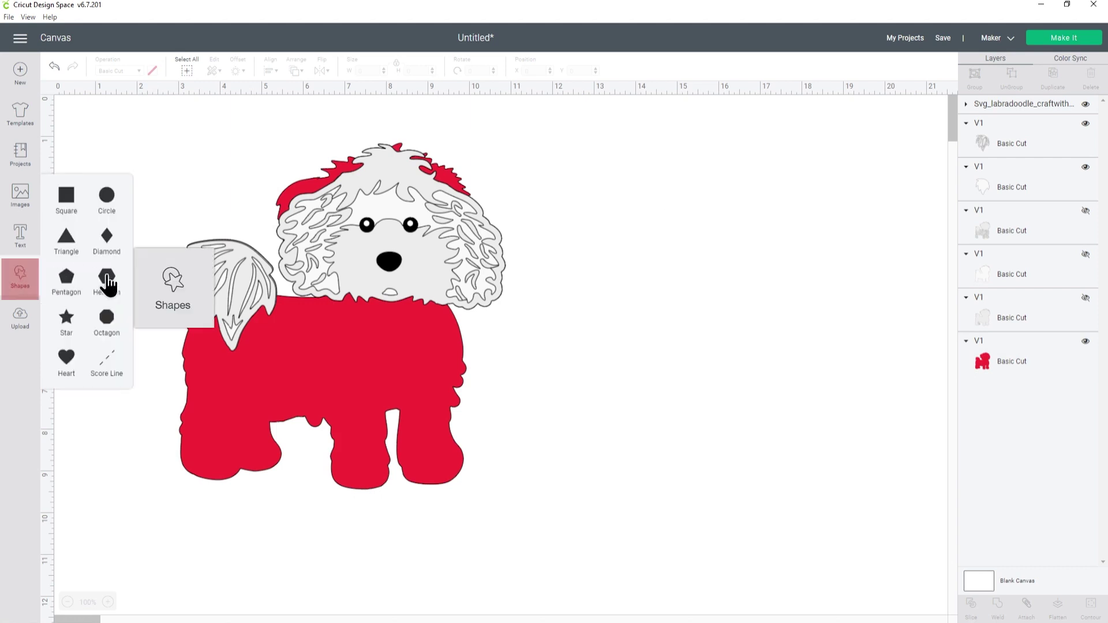
Add a square, unlock its proportions and stretch it into a wide rectangle
click(73, 209)
mouse_move(153, 199)
mouse_down()
mouse_move(571, 248)
mouse_move(673, 242)
mouse_up()
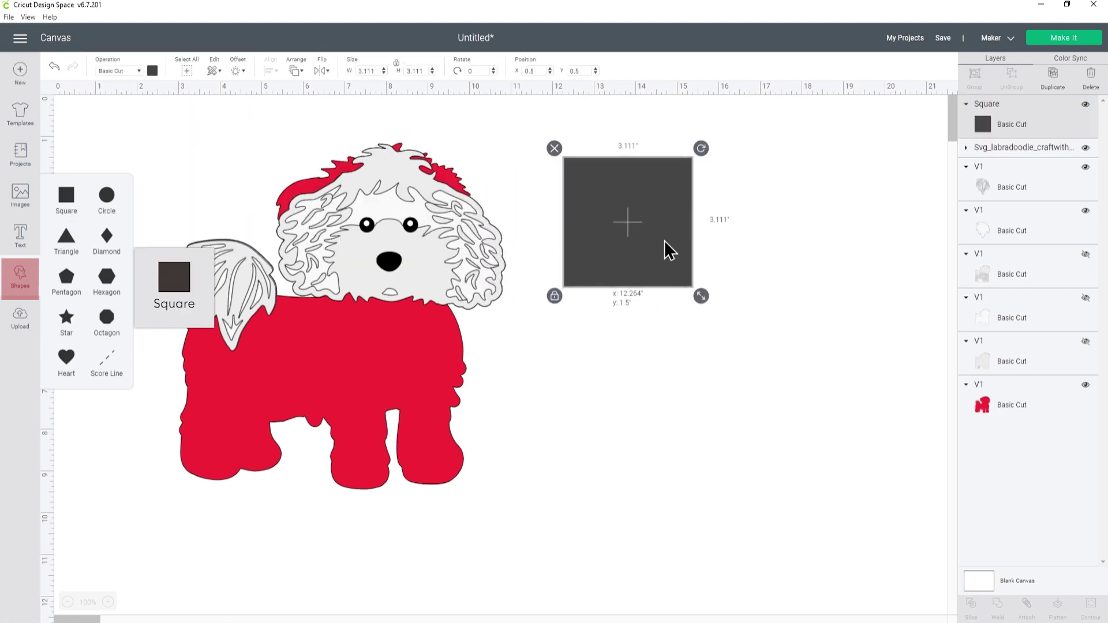
click(555, 296)
drag(702, 296, 817, 296)
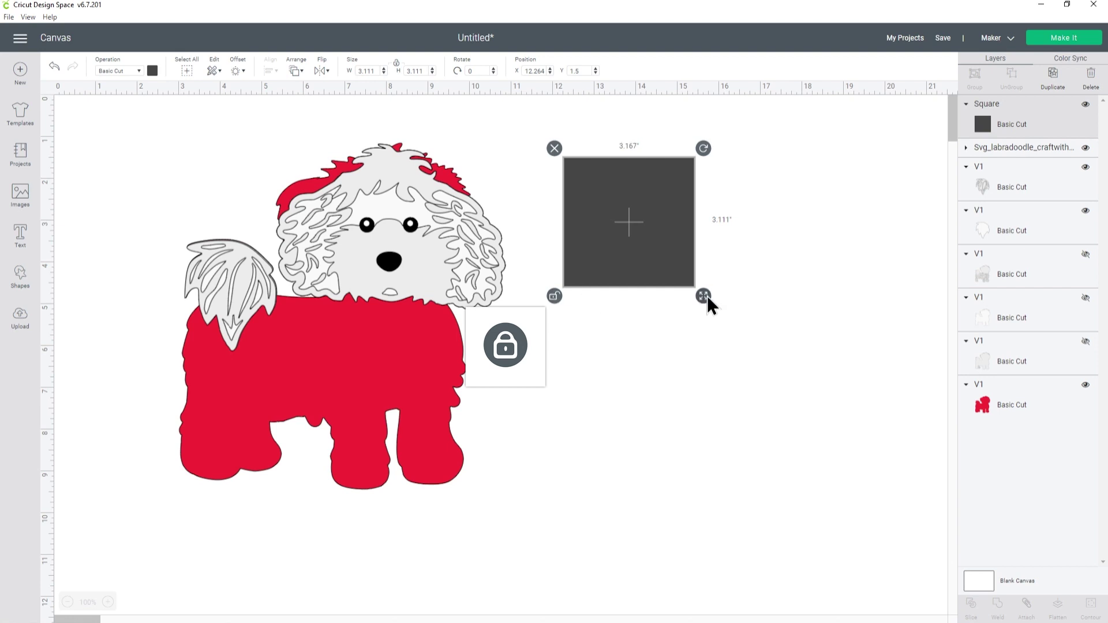
drag(736, 244, 432, 212)
drag(512, 262, 538, 265)
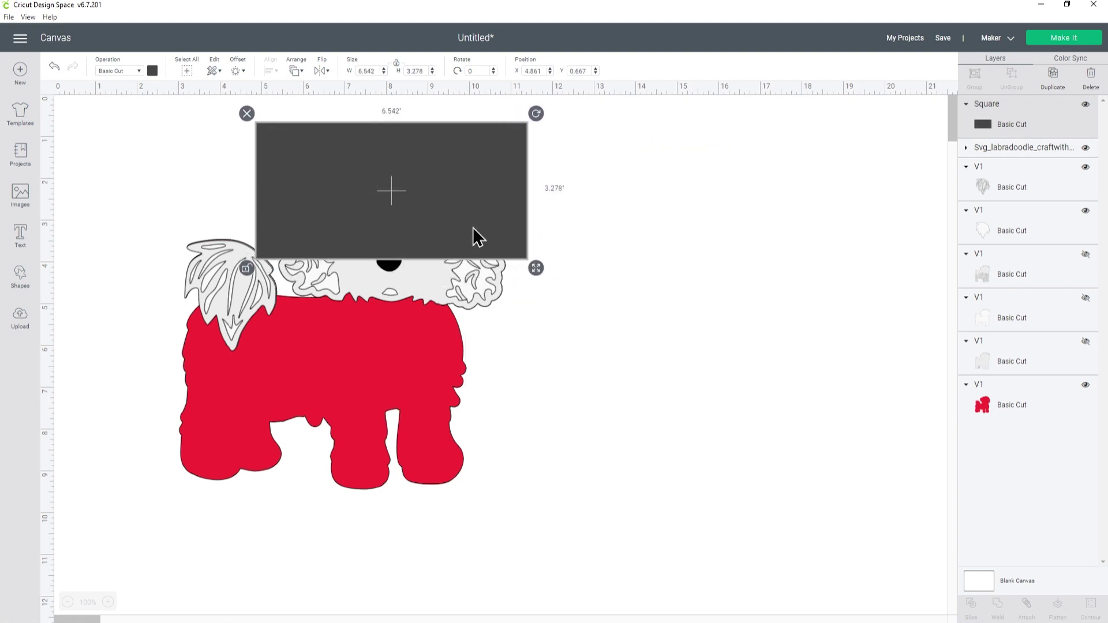
mouse_move(471, 220)
mouse_down()
mouse_move(462, 225)
mouse_move(656, 249)
mouse_up()
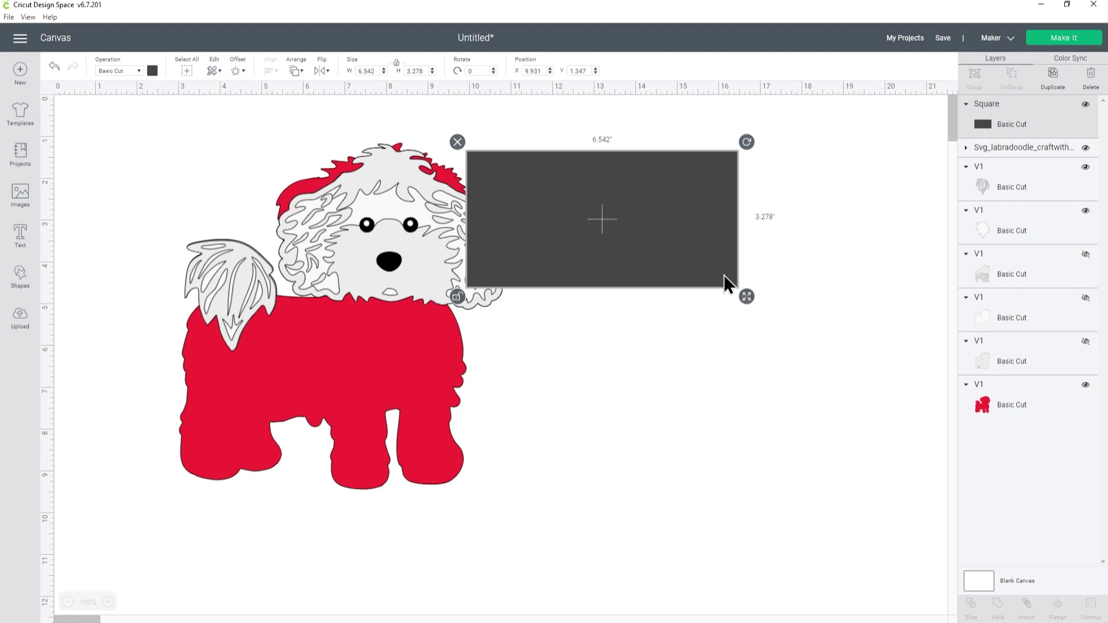
Resize the rectangle to about 6.3 by 2.5 inches over the head's top
drag(675, 227, 456, 198)
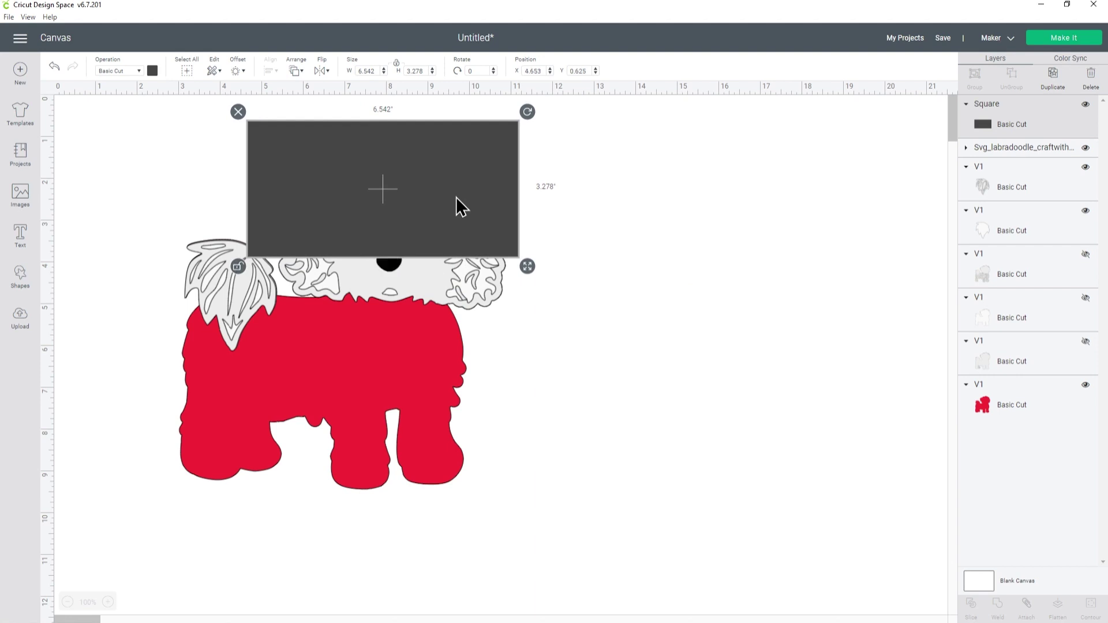
drag(463, 198, 332, 182)
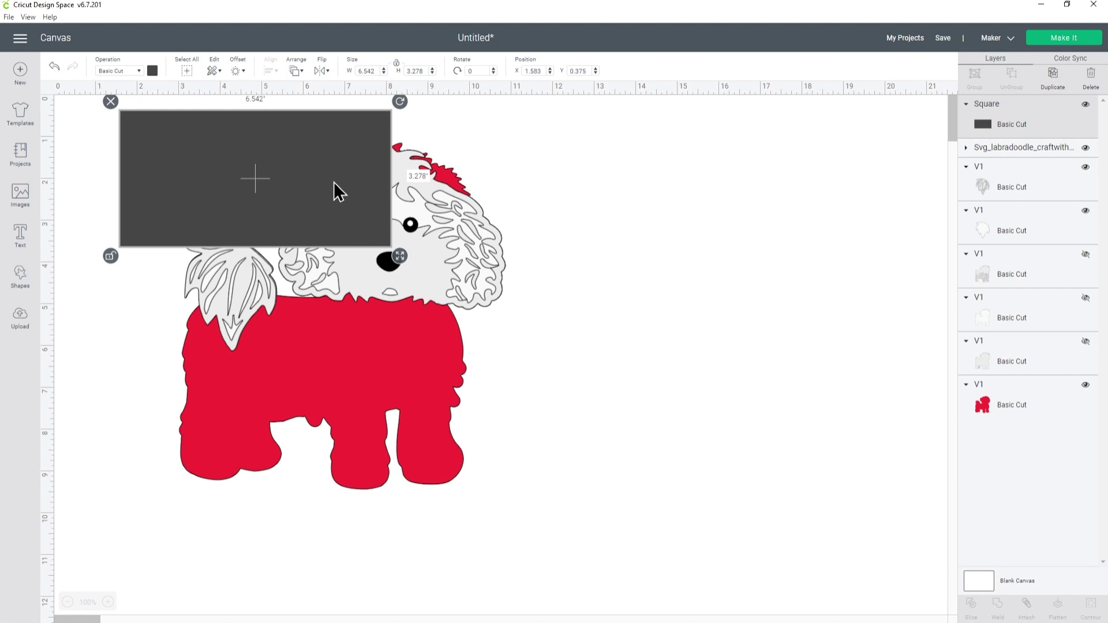
mouse_move(290, 205)
mouse_down()
mouse_move(309, 202)
mouse_move(316, 226)
mouse_up()
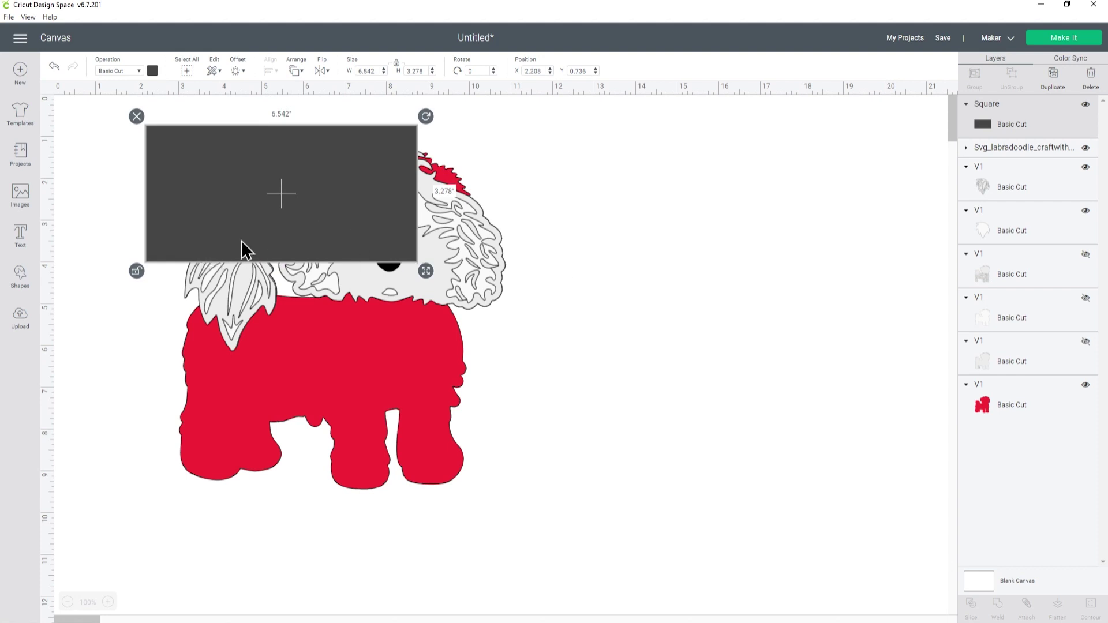
drag(275, 229, 285, 205)
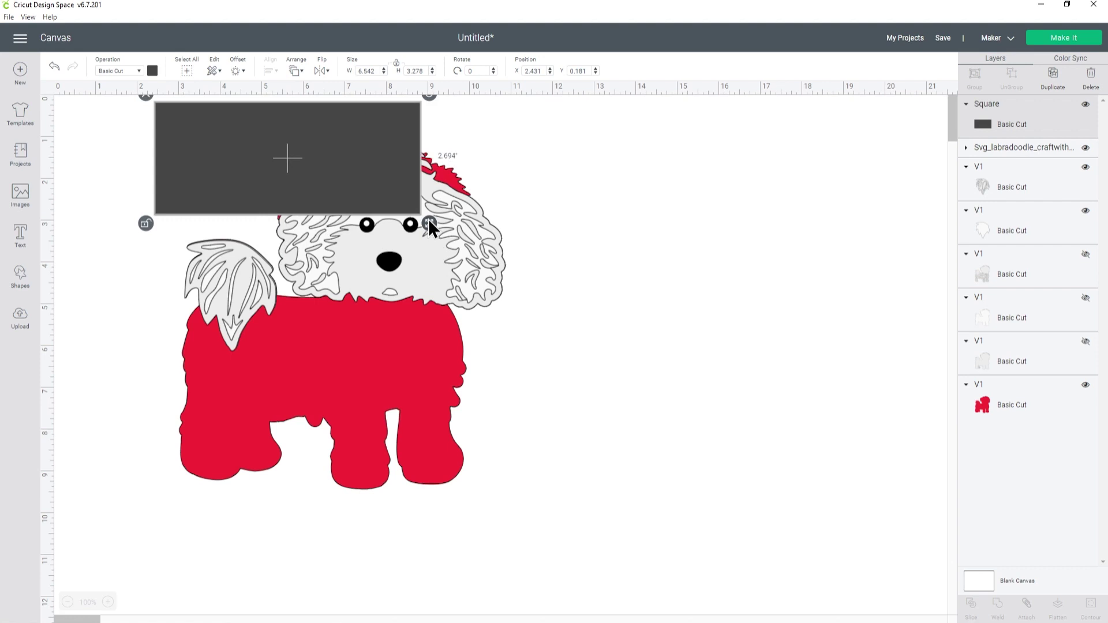
drag(437, 249, 416, 227)
drag(364, 183, 359, 202)
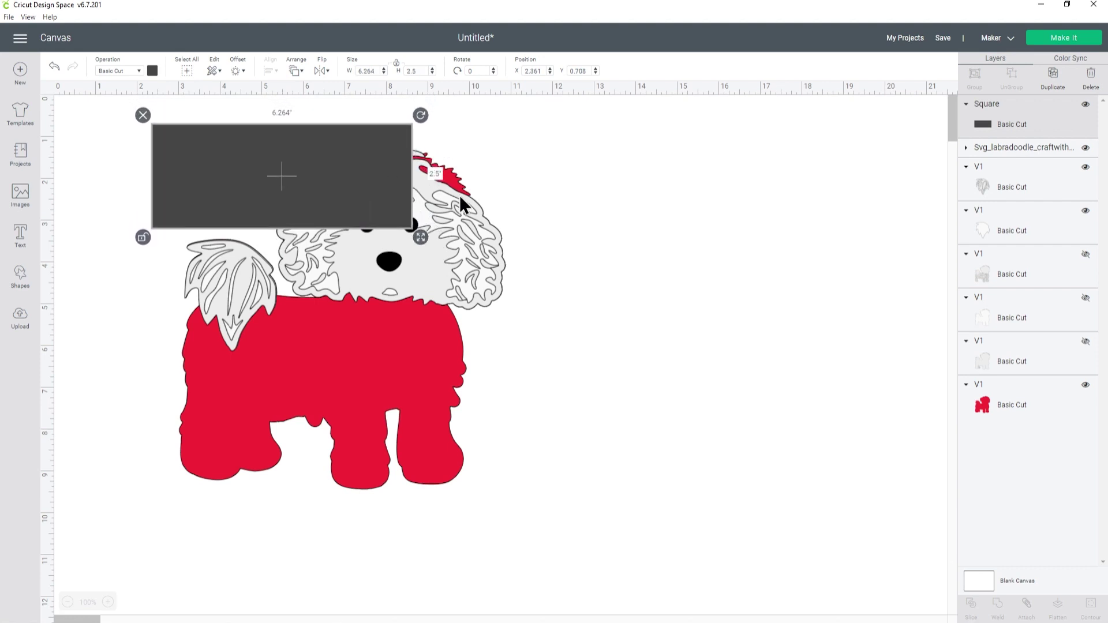
click(565, 198)
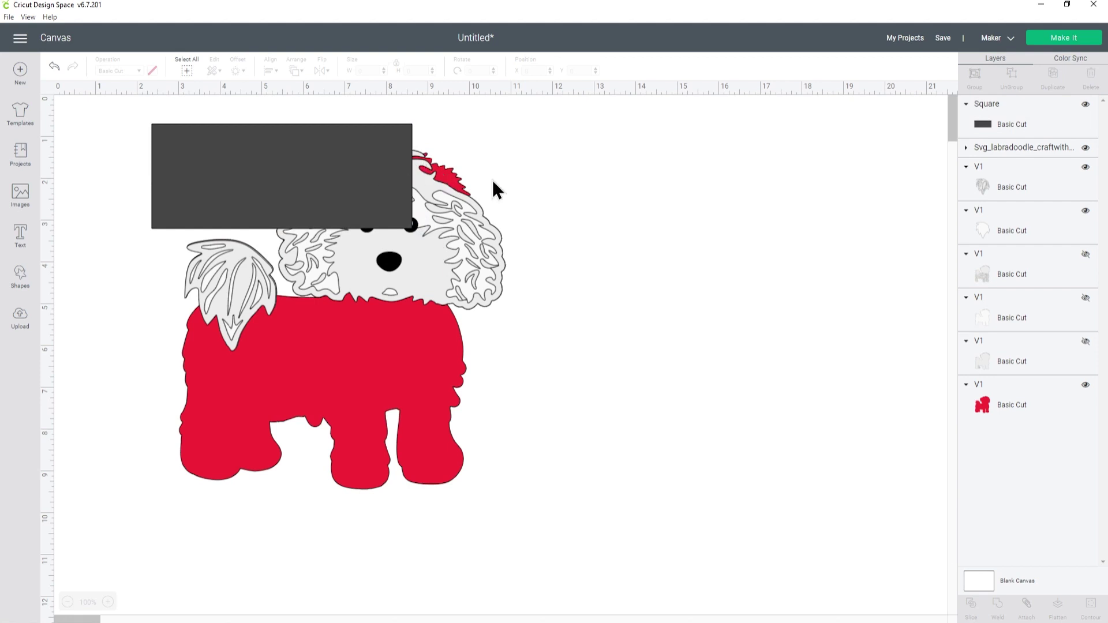
click(410, 181)
Duplicate the rectangle, shrink and tilt the copy, then weld both rectangles together
right_click(358, 173)
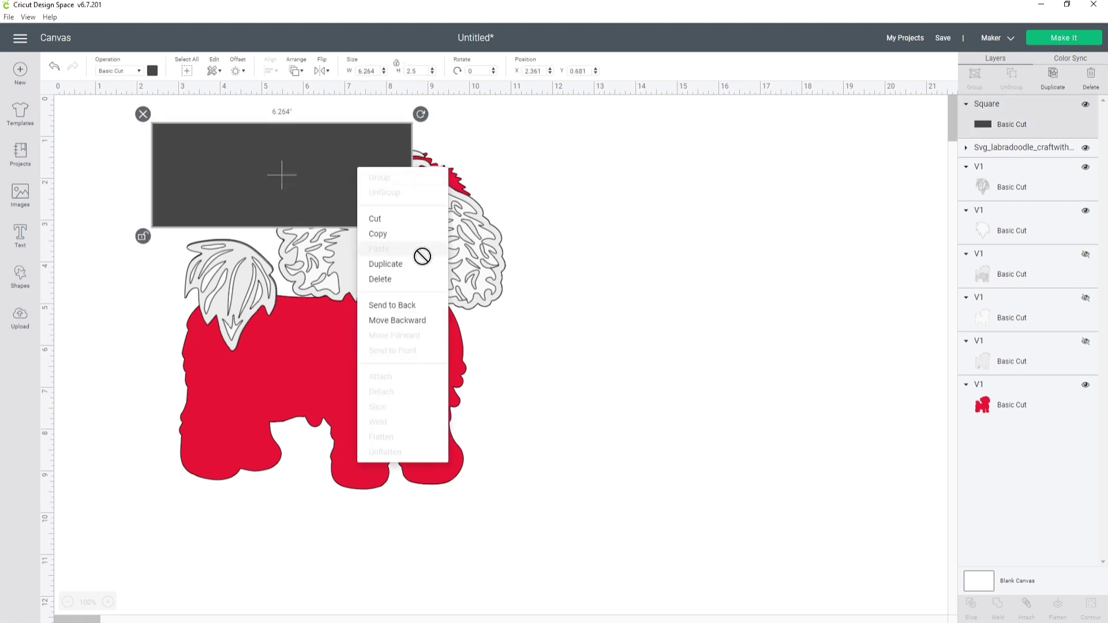
key(Escape)
key(ctrl+d)
drag(402, 182, 504, 201)
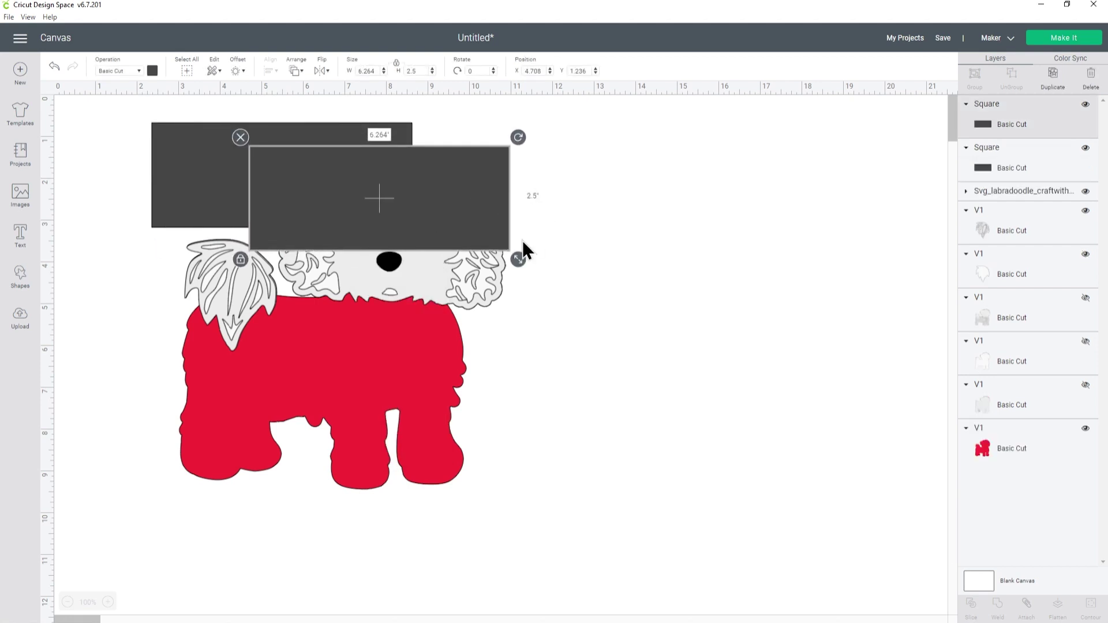
mouse_move(522, 243)
mouse_down()
mouse_move(470, 172)
mouse_move(513, 220)
mouse_up()
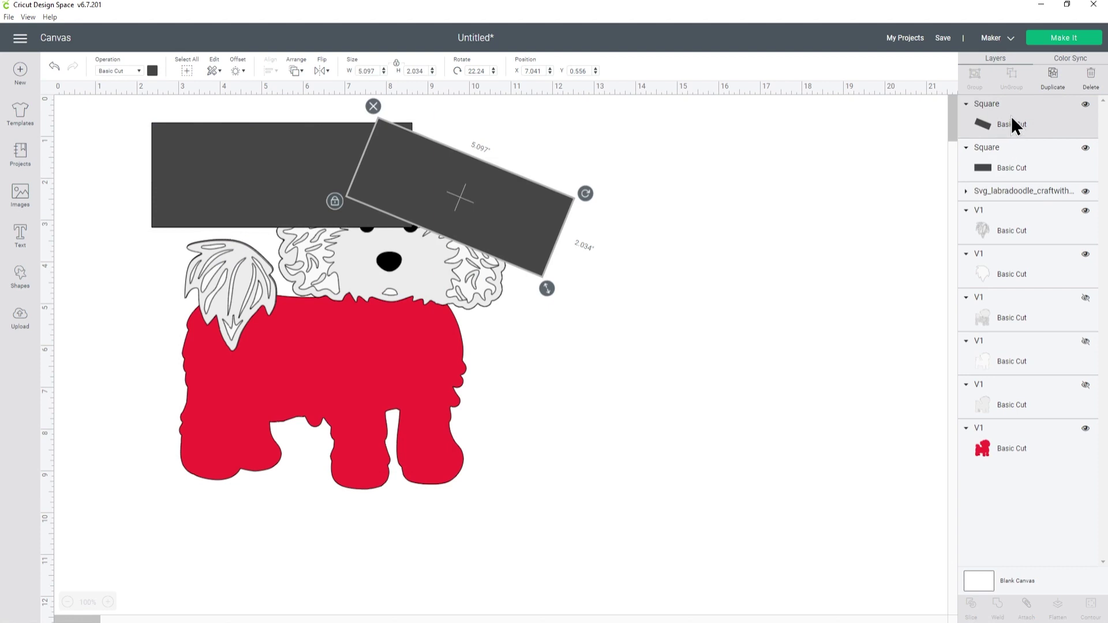
shift+click(1010, 157)
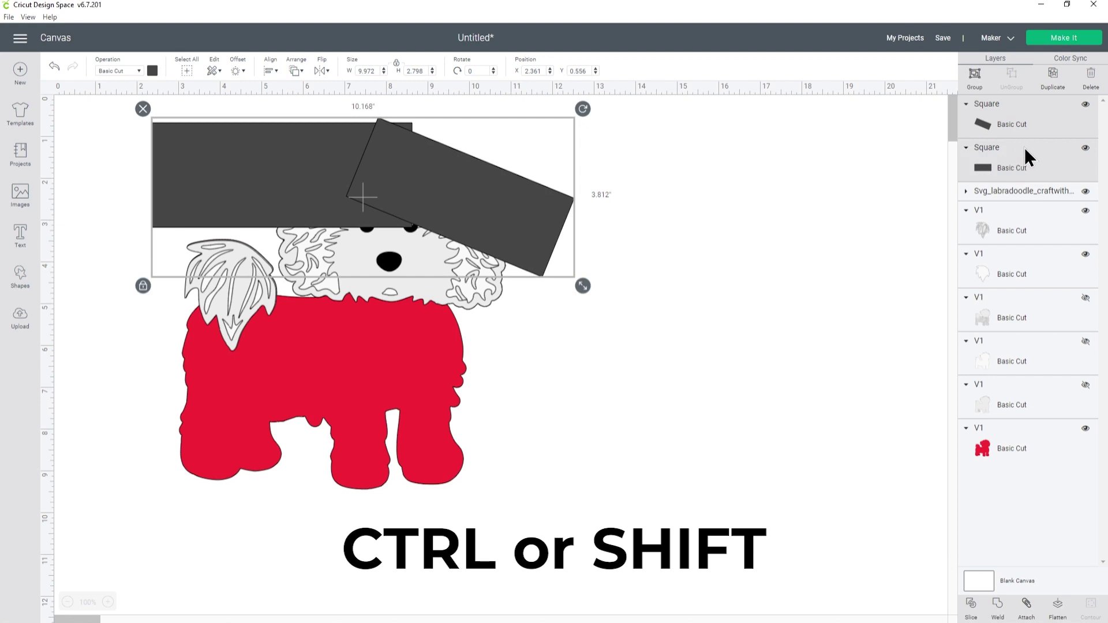
click(1000, 607)
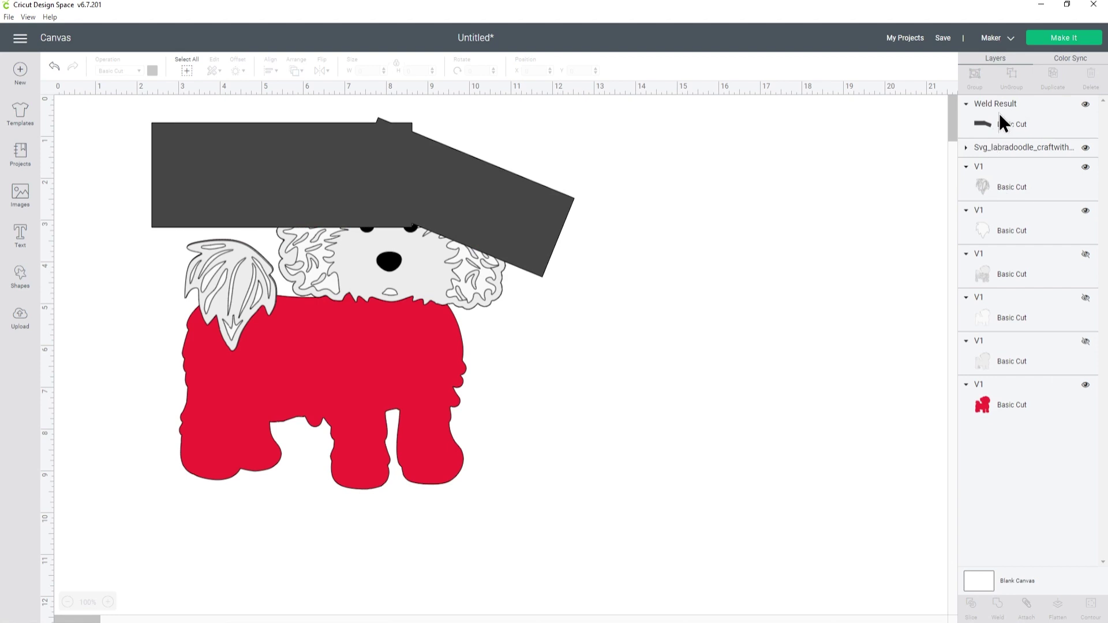
Duplicate the welded shape and hide the top three Weld Result layers
click(1013, 111)
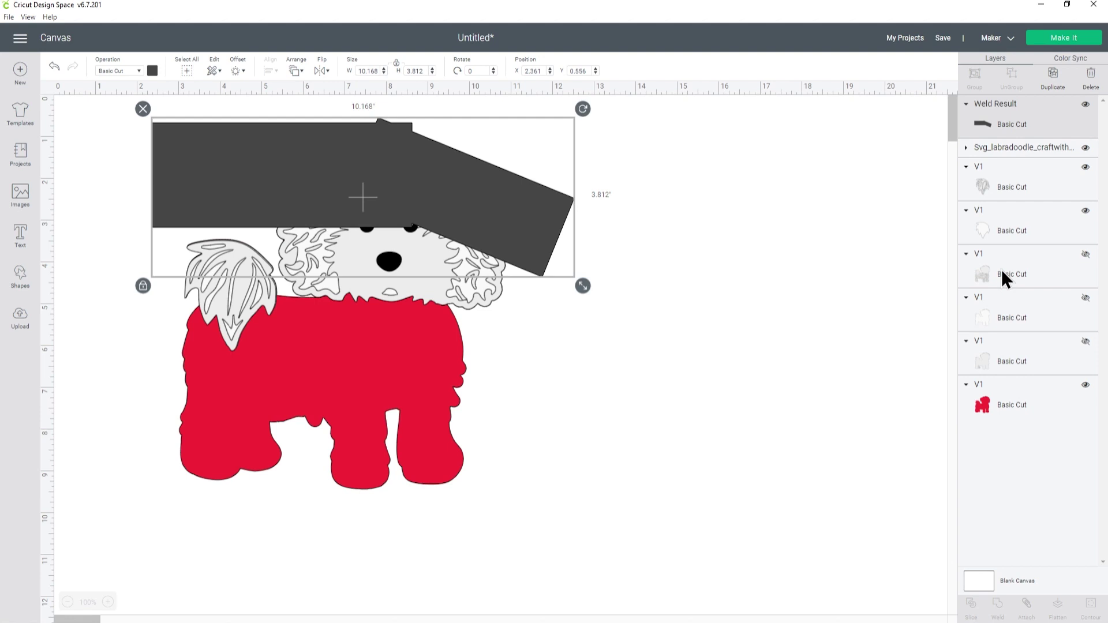
click(1051, 86)
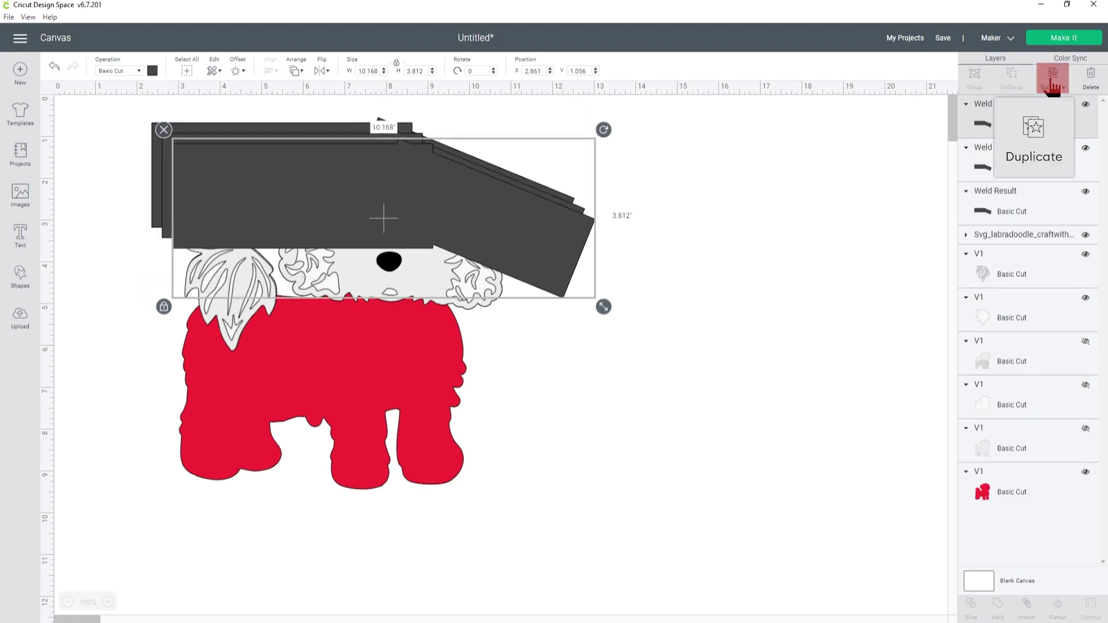
click(1052, 86)
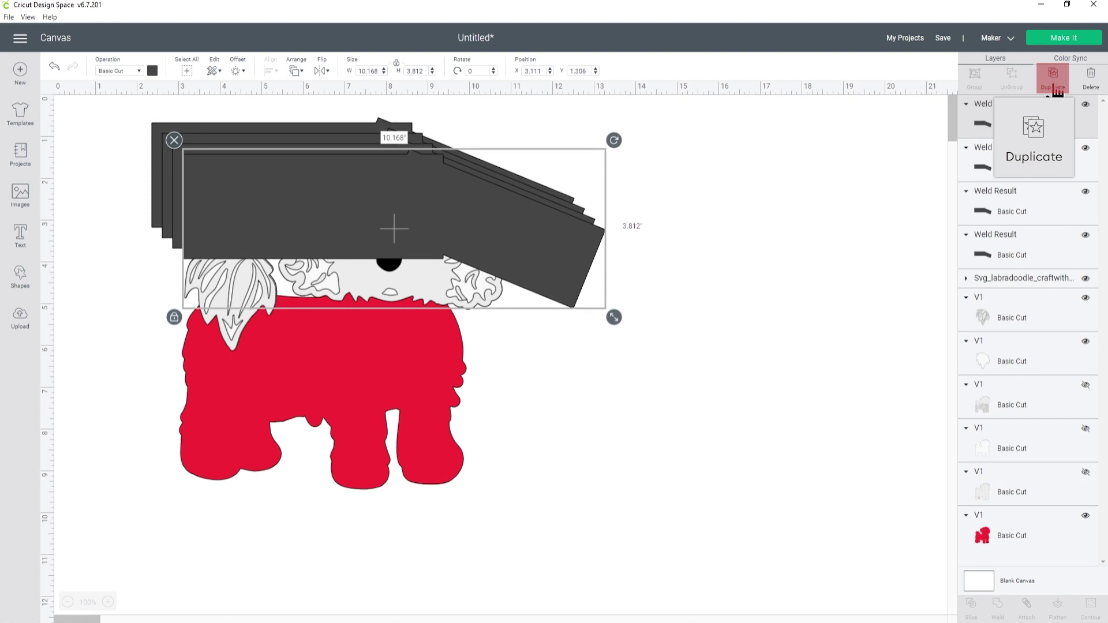
click(1086, 104)
click(1086, 147)
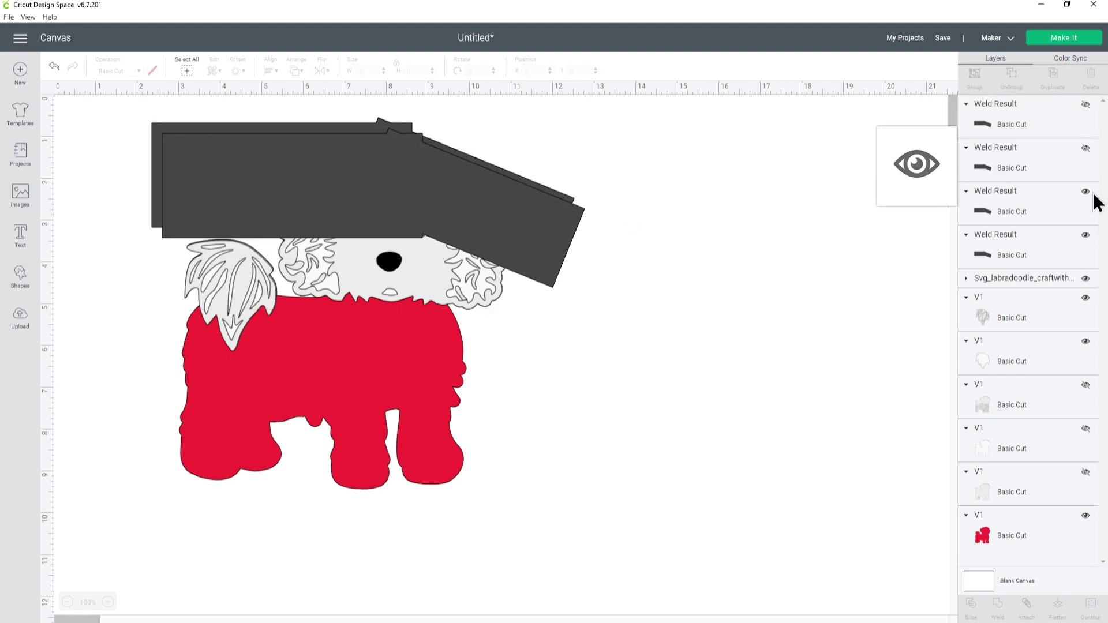
click(1087, 193)
Make the remaining visible Weld Result shape blue
click(1037, 254)
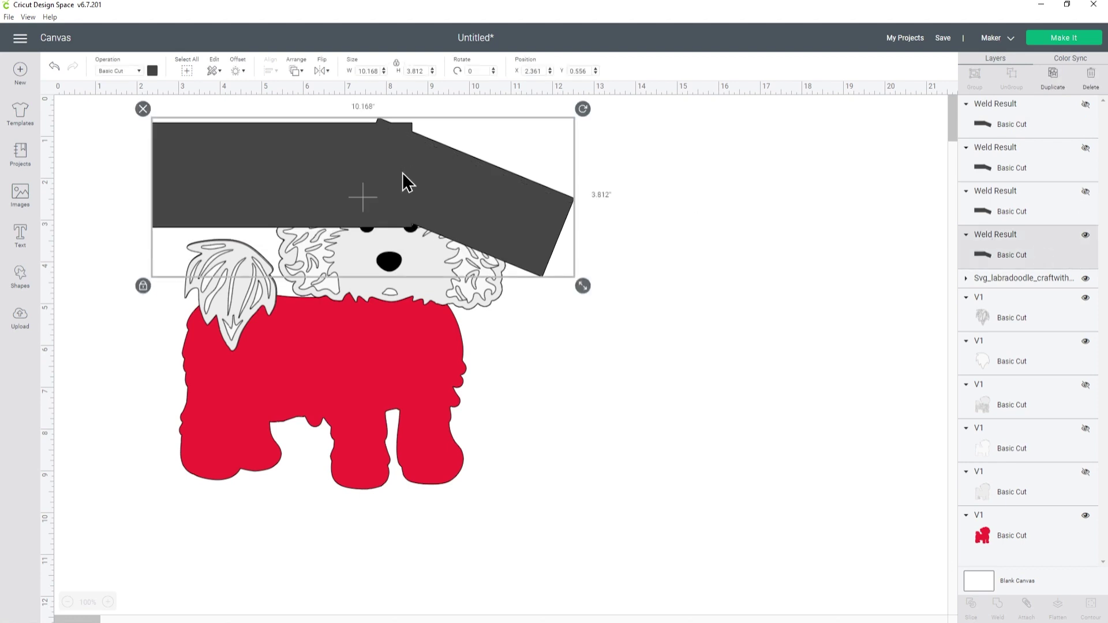
click(152, 71)
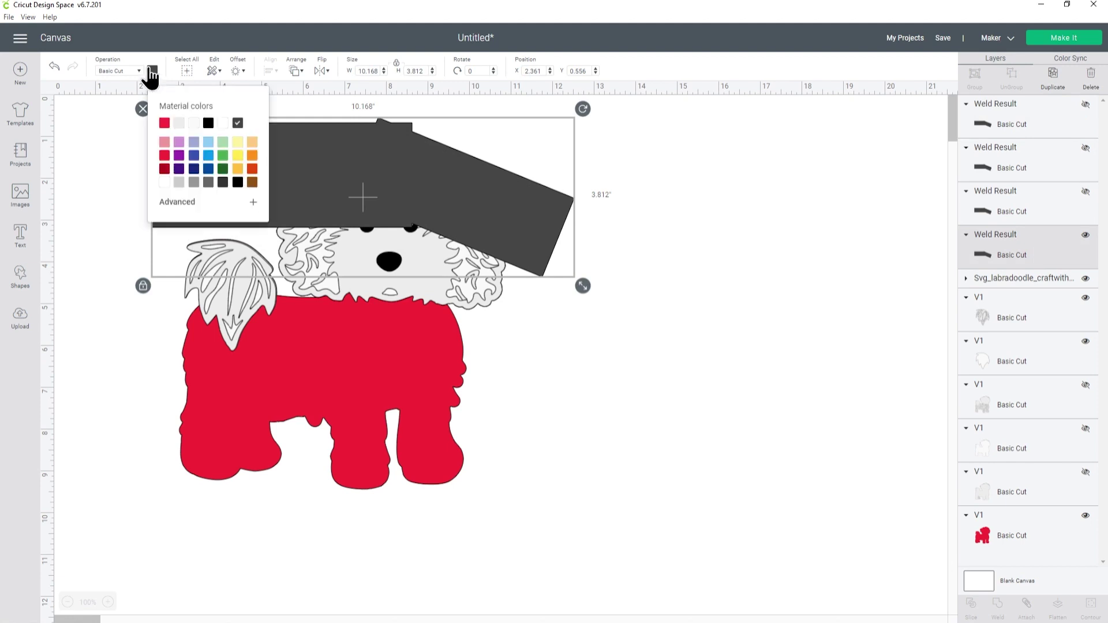
click(207, 155)
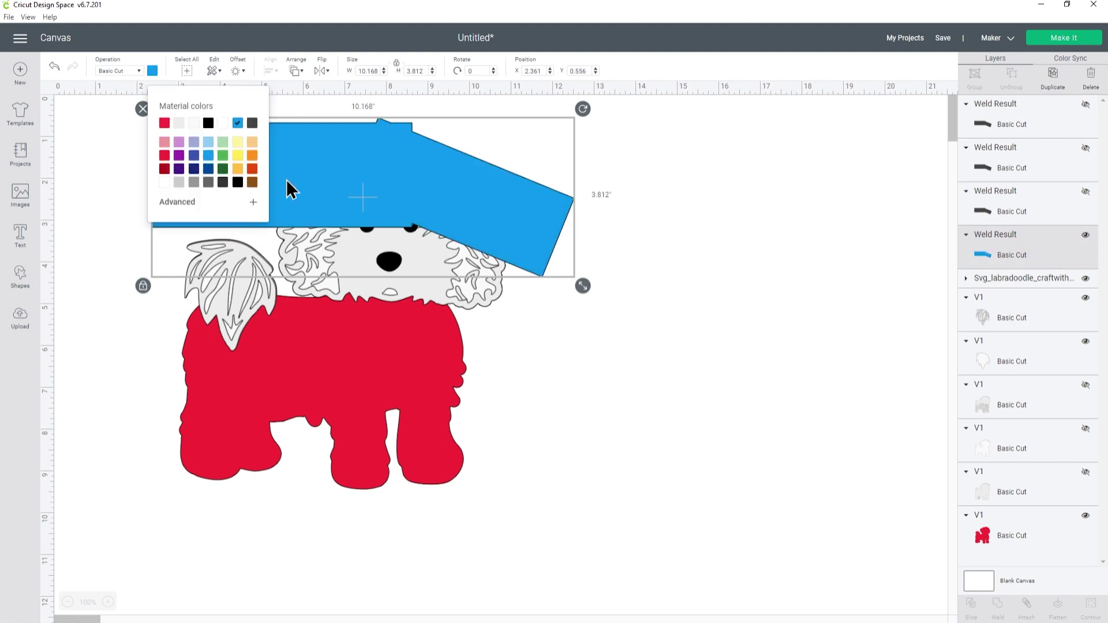
click(645, 211)
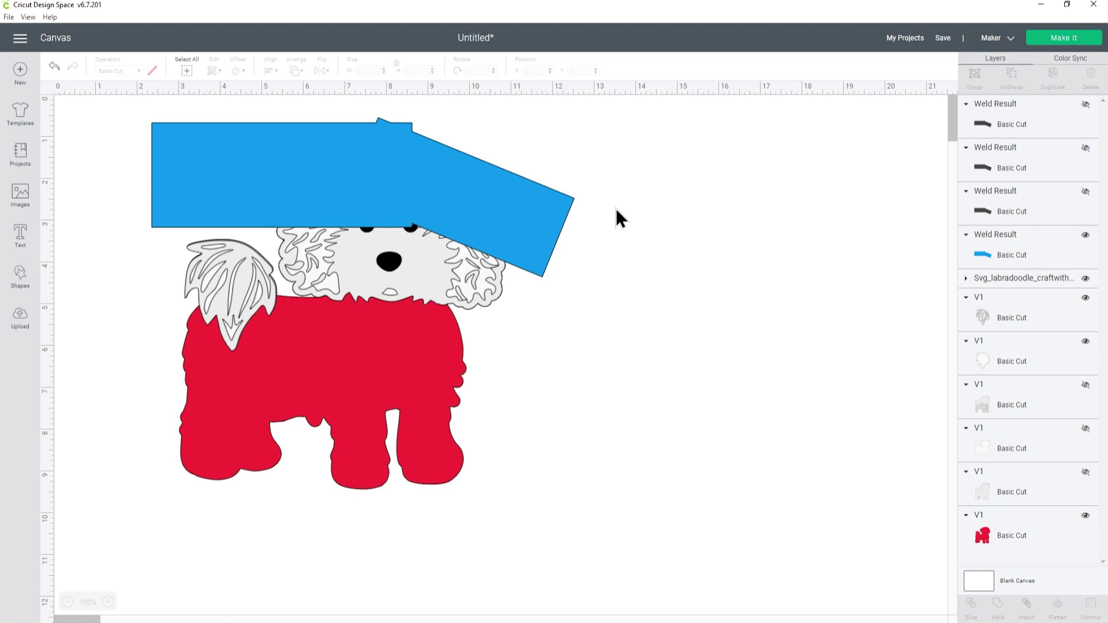
Slice the red dog body with the blue welded band
click(985, 243)
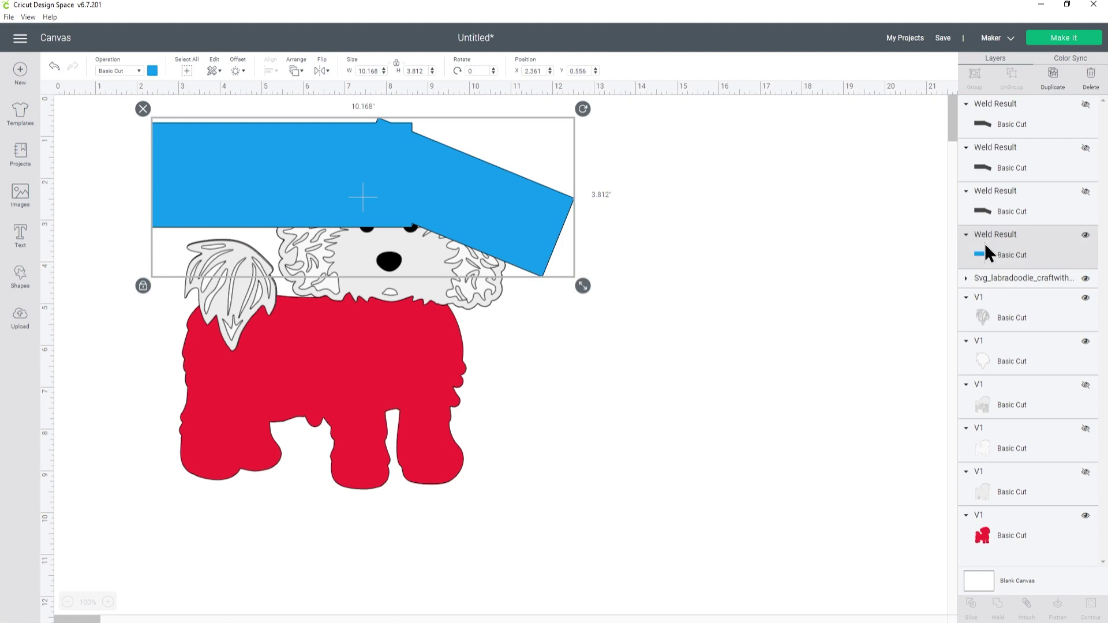
key(ctrl)
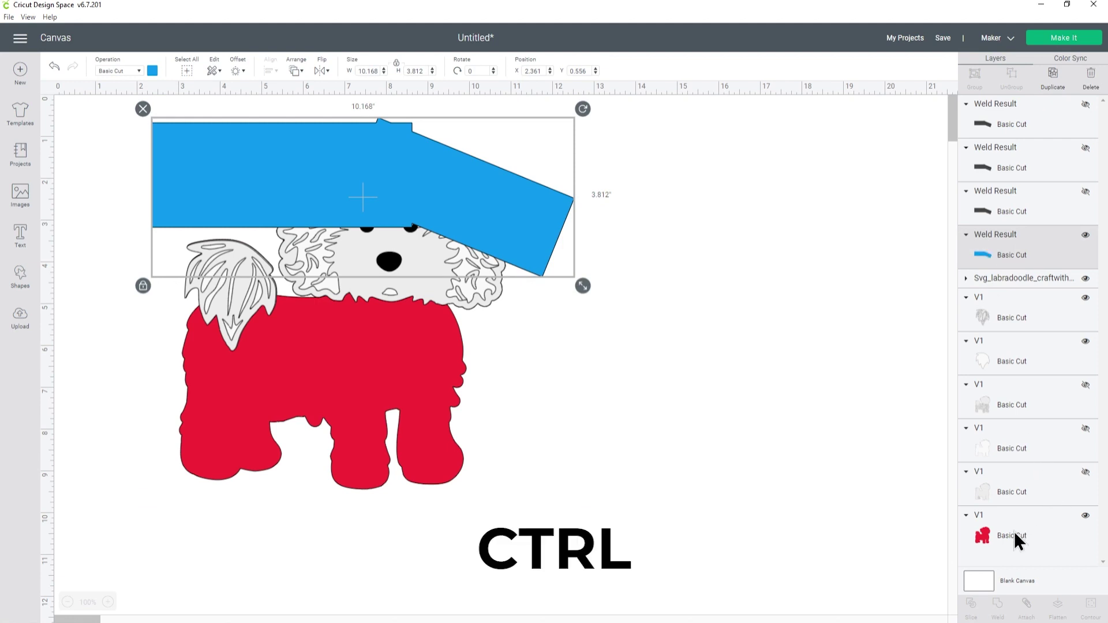
ctrl+click(991, 533)
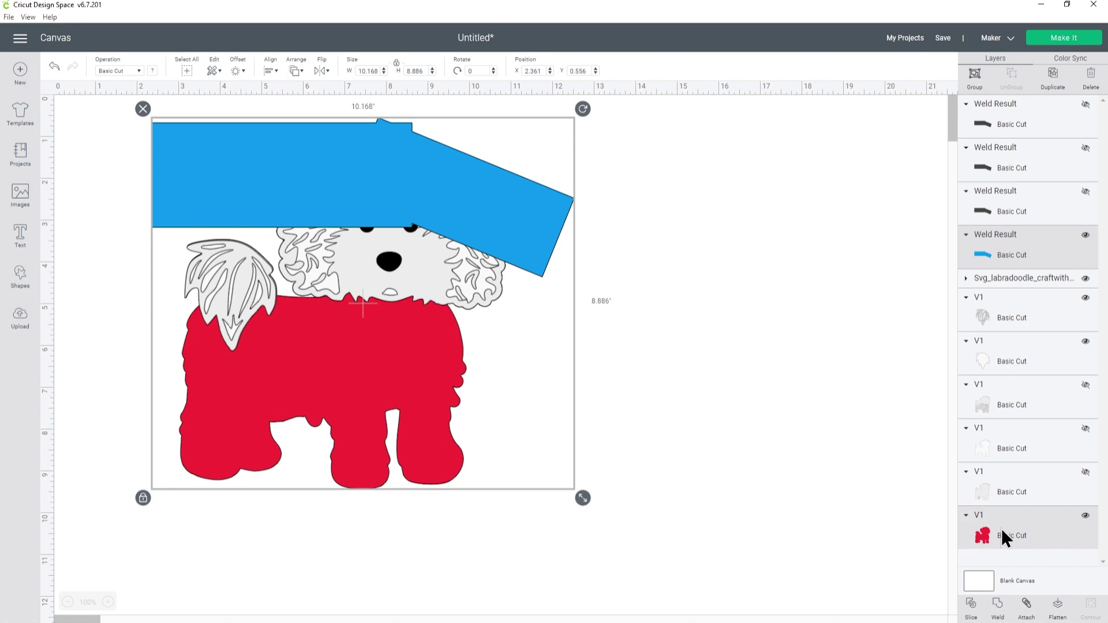
click(970, 606)
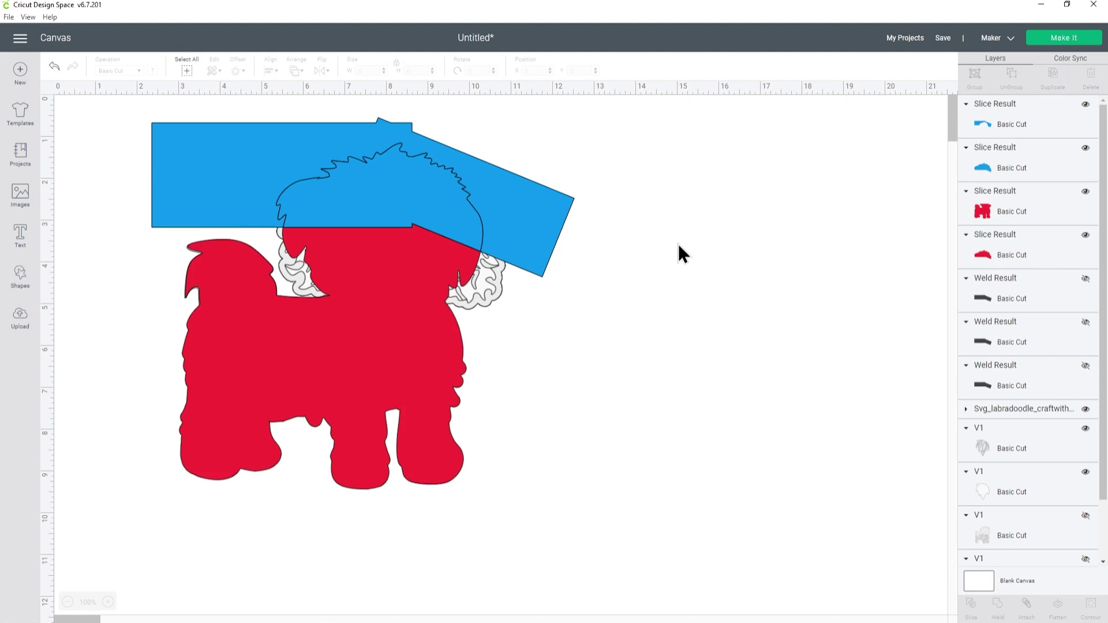
Delete the blue rectangle, blue hair and red hair slice pieces
click(1004, 123)
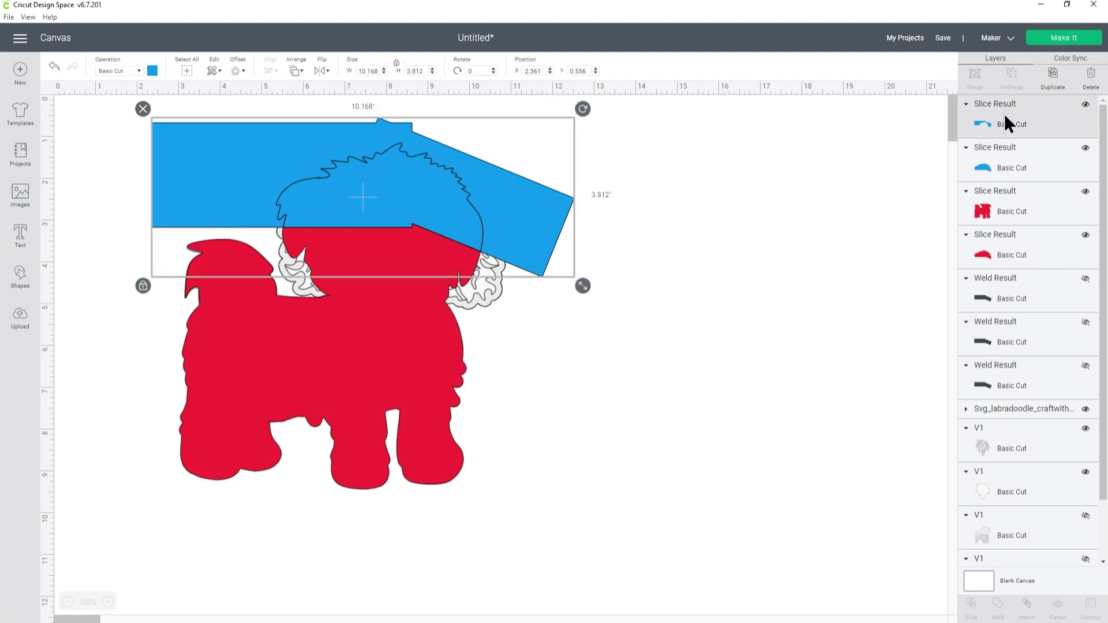
key(Delete)
click(1004, 113)
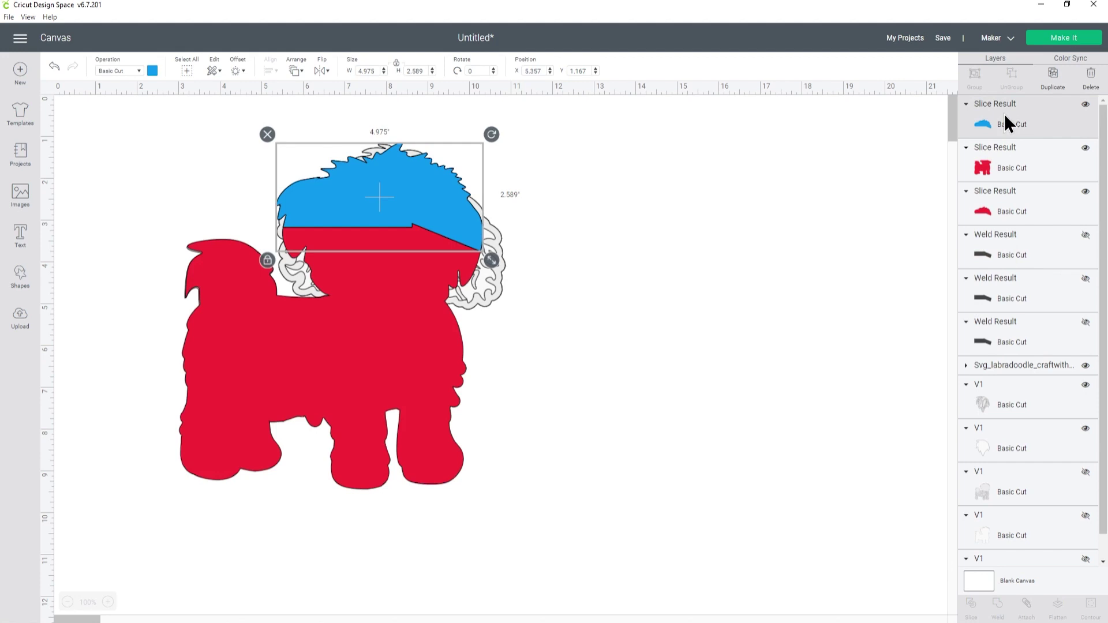
key(Delete)
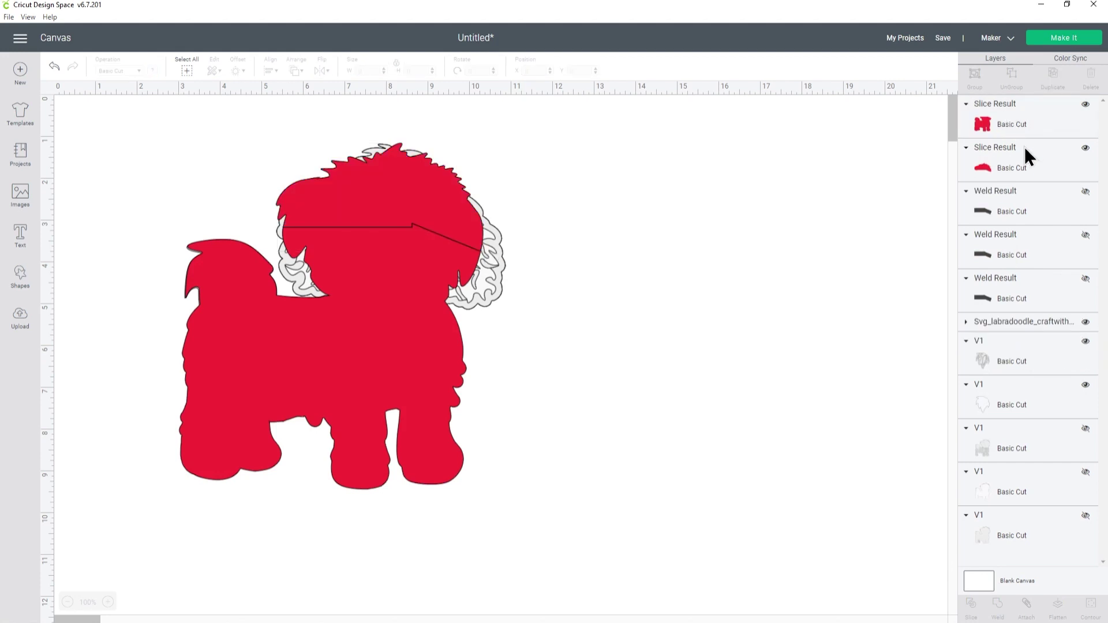
click(1024, 146)
drag(469, 199, 739, 200)
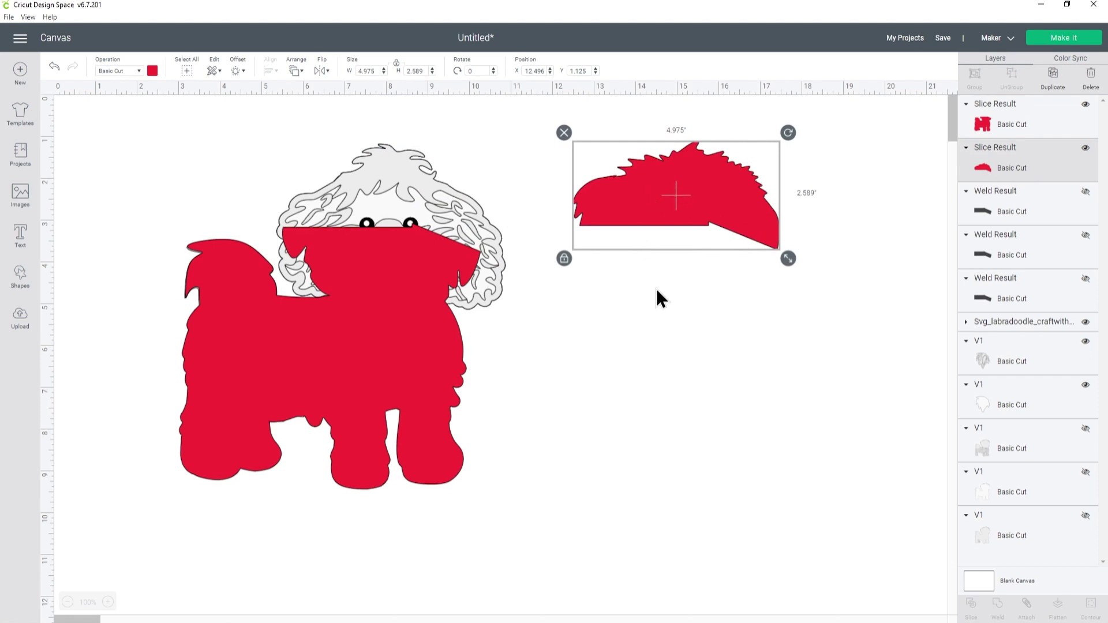
key(Delete)
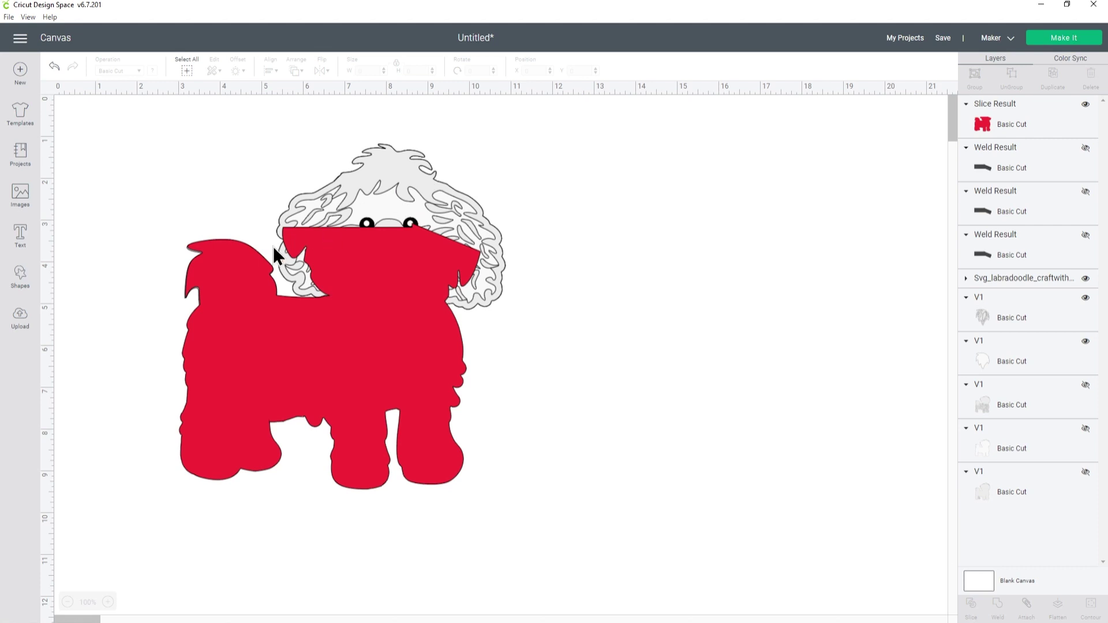
Zoom in on the dog and move the sliced red body below all other layers
click(108, 601)
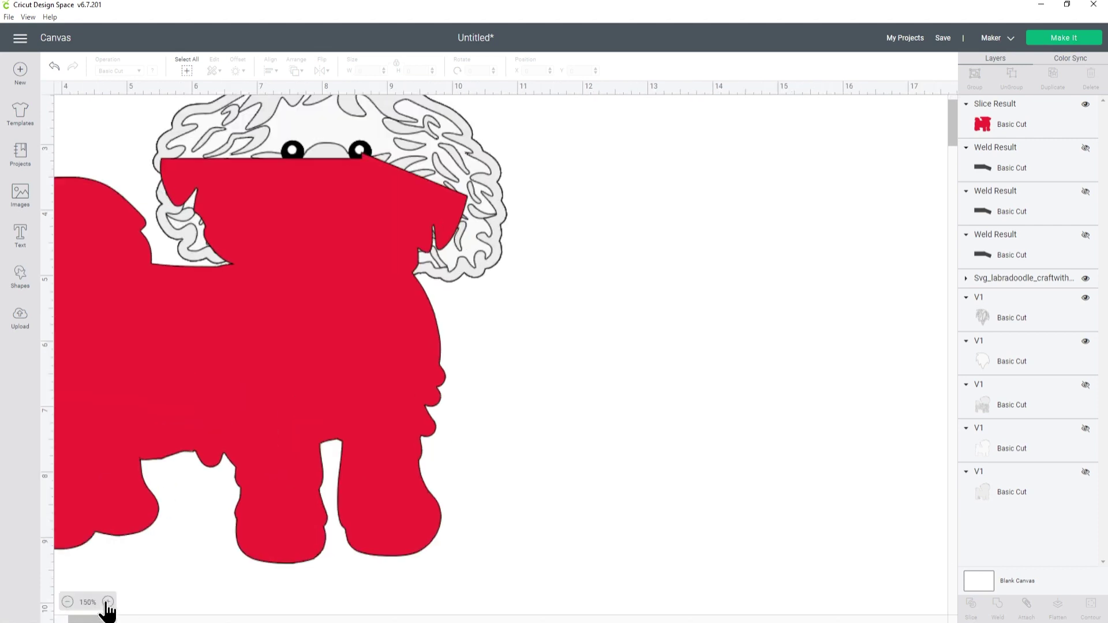
click(108, 602)
drag(94, 618, 85, 618)
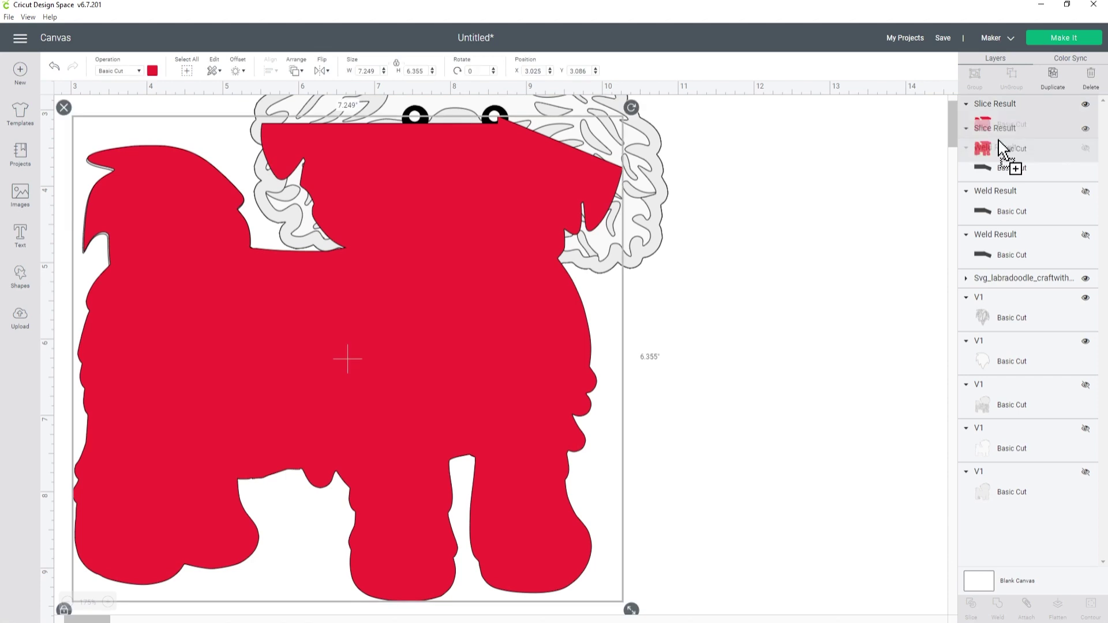
drag(1005, 148, 1007, 490)
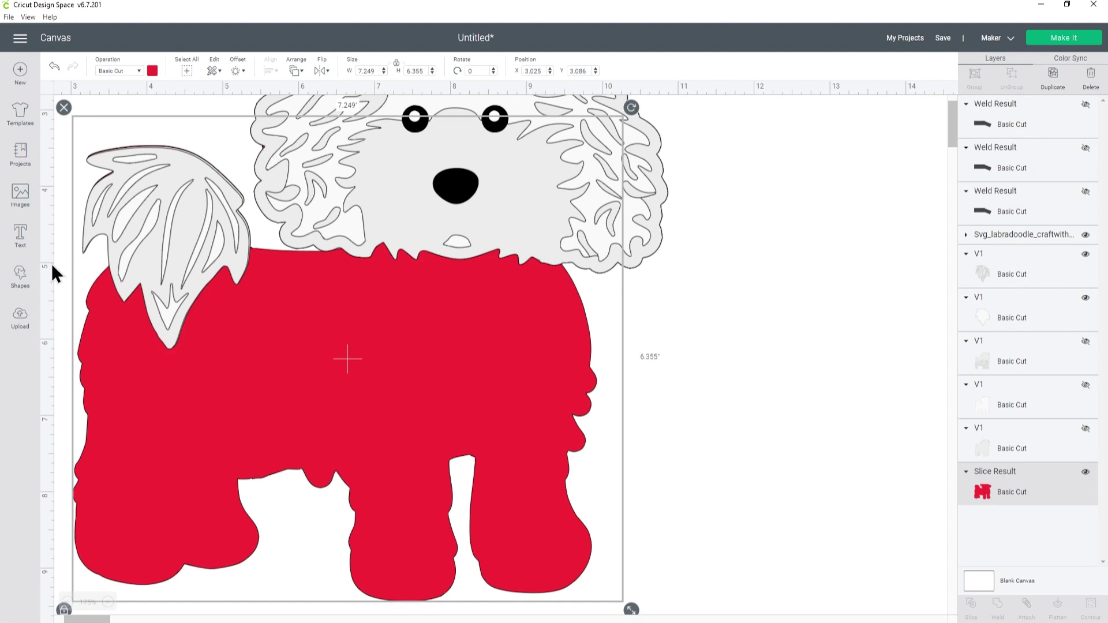
Add a sub-inch circle at the head area and slice it from the red body
click(21, 279)
click(105, 198)
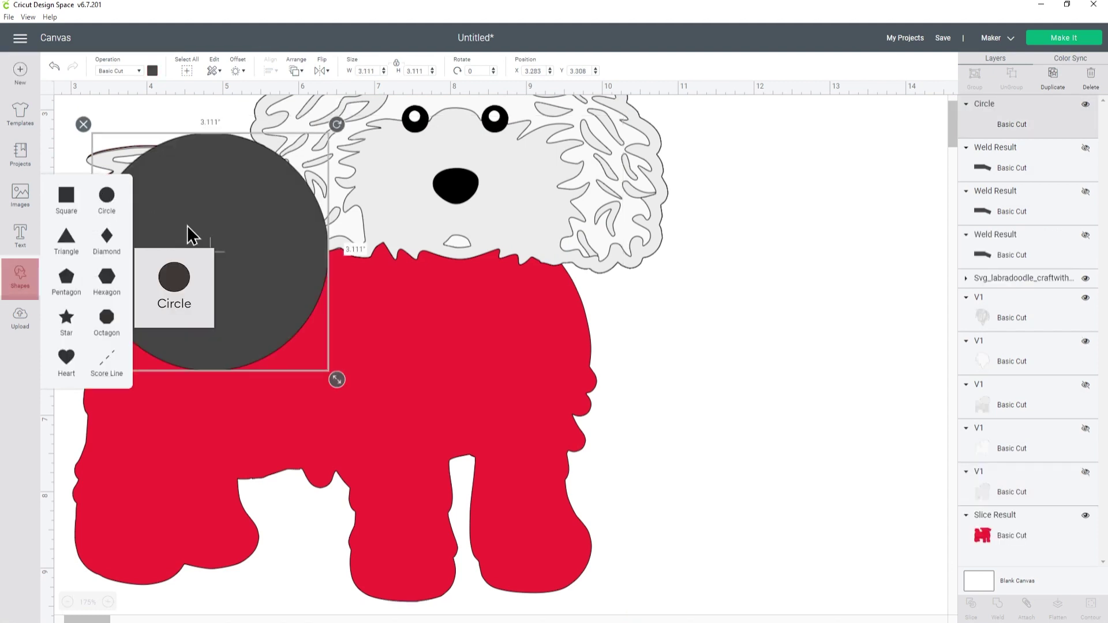
drag(188, 234, 401, 303)
drag(517, 436, 345, 270)
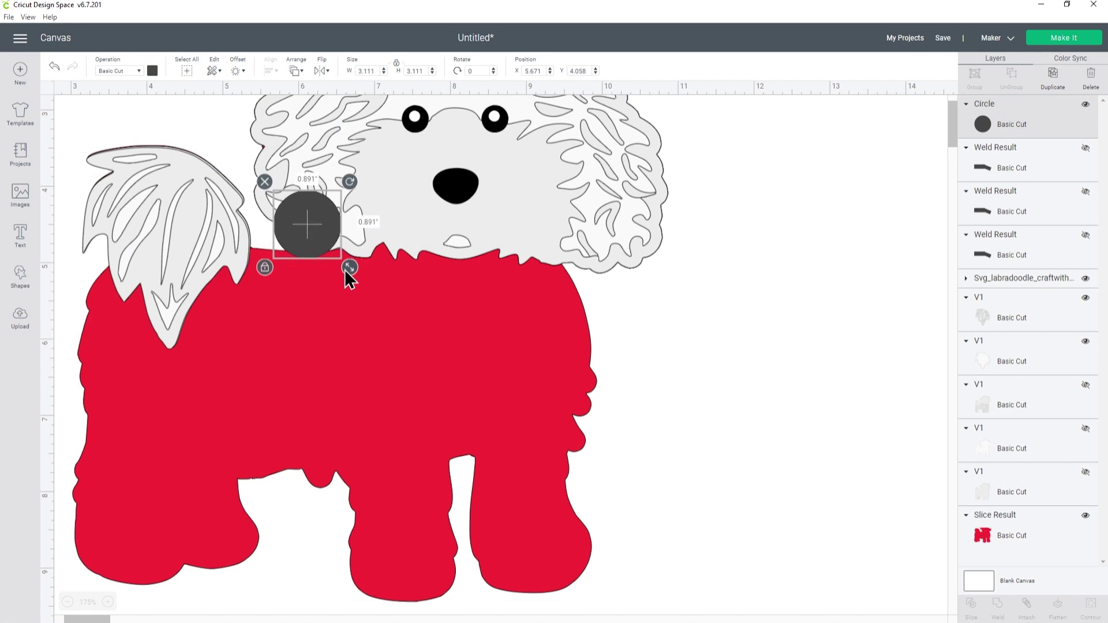
drag(320, 231, 292, 168)
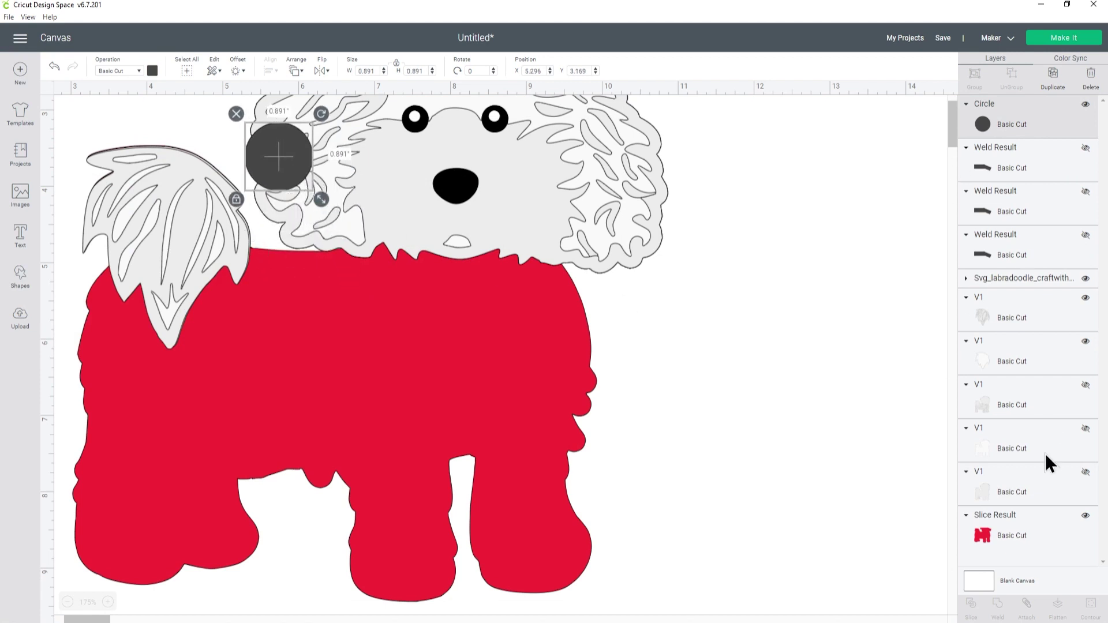
shift+click(1023, 518)
click(971, 606)
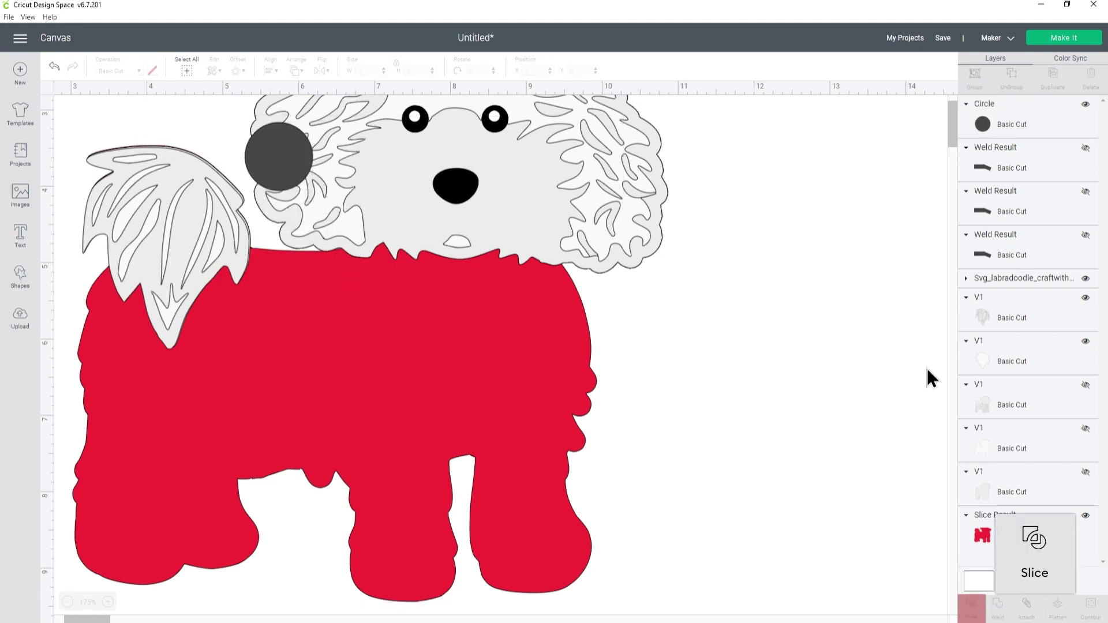
Delete the dark and small red leftovers, hide the labradoodle head, and select the red body
click(1003, 112)
key(Delete)
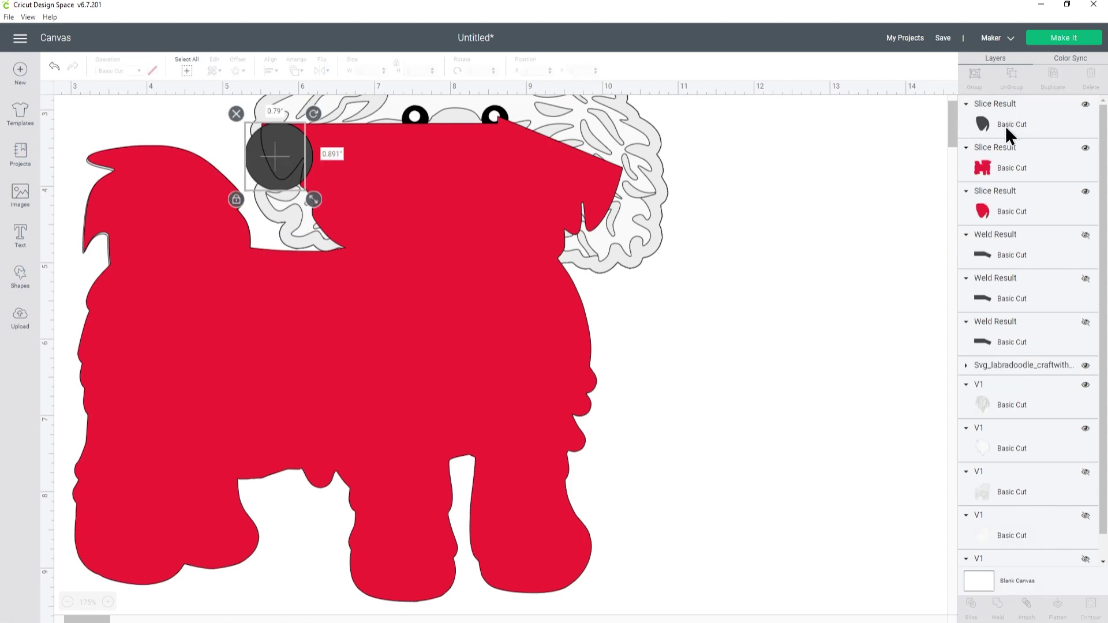
key(Delete)
click(1012, 153)
key(Delete)
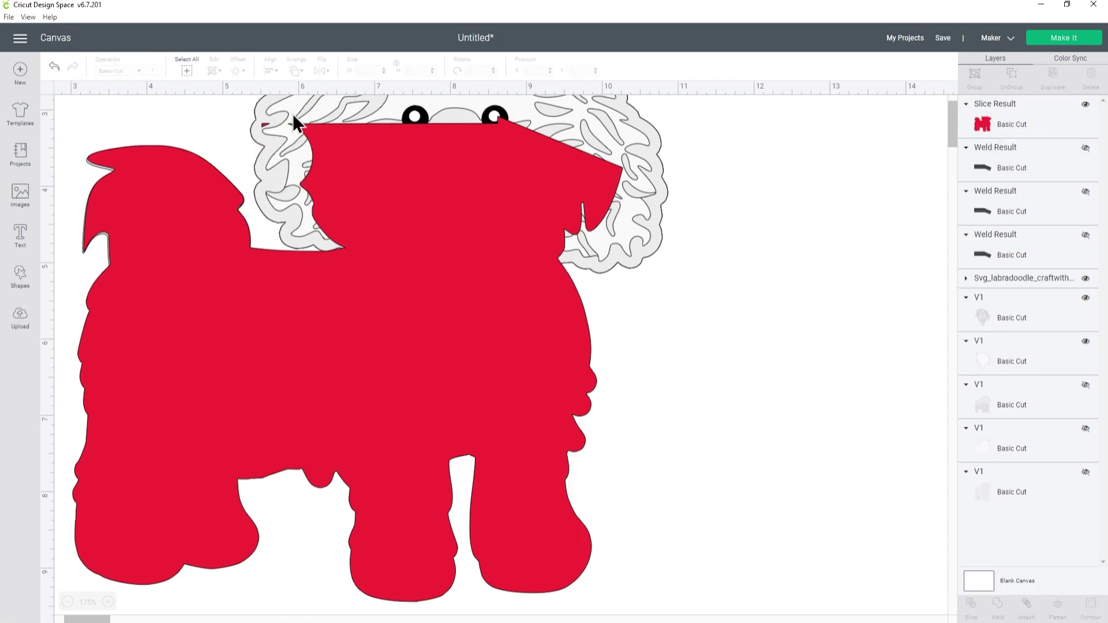
scroll(710, 277, up, 2)
scroll(750, 287, down, 2)
scroll(466, 260, up, 2)
click(1086, 278)
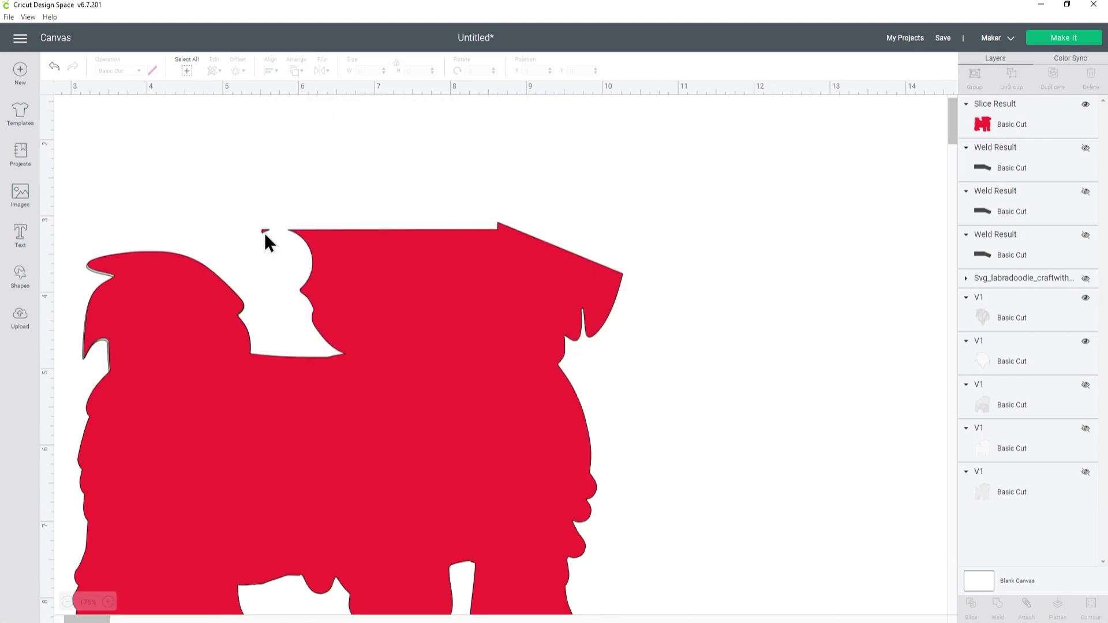
click(375, 277)
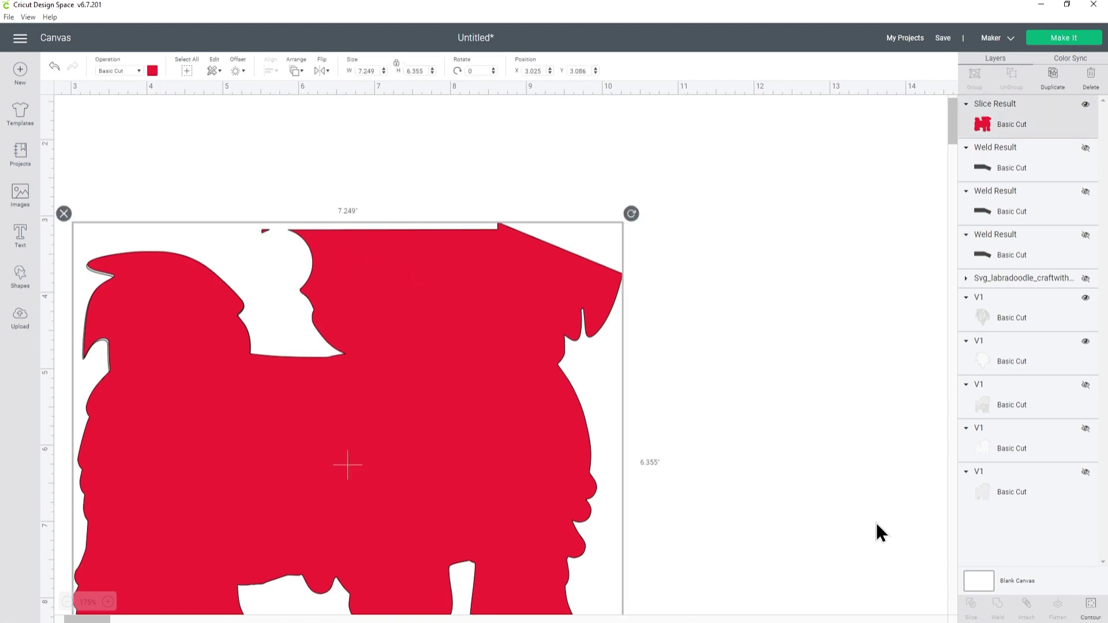
Hide the stray sliver outline on the red body using Contour
click(1089, 606)
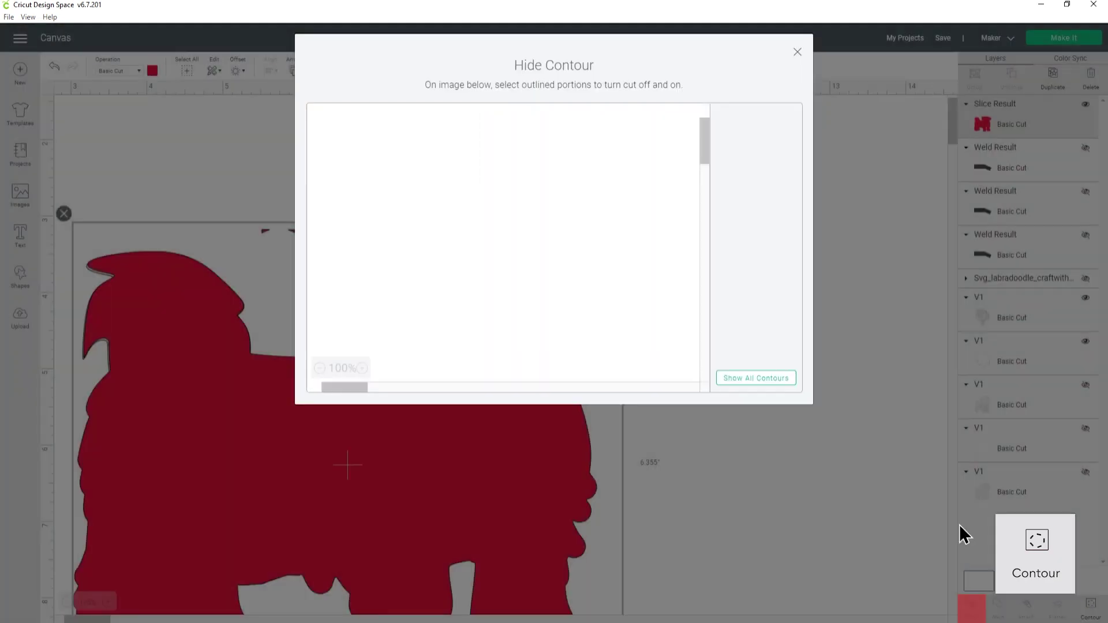
click(746, 177)
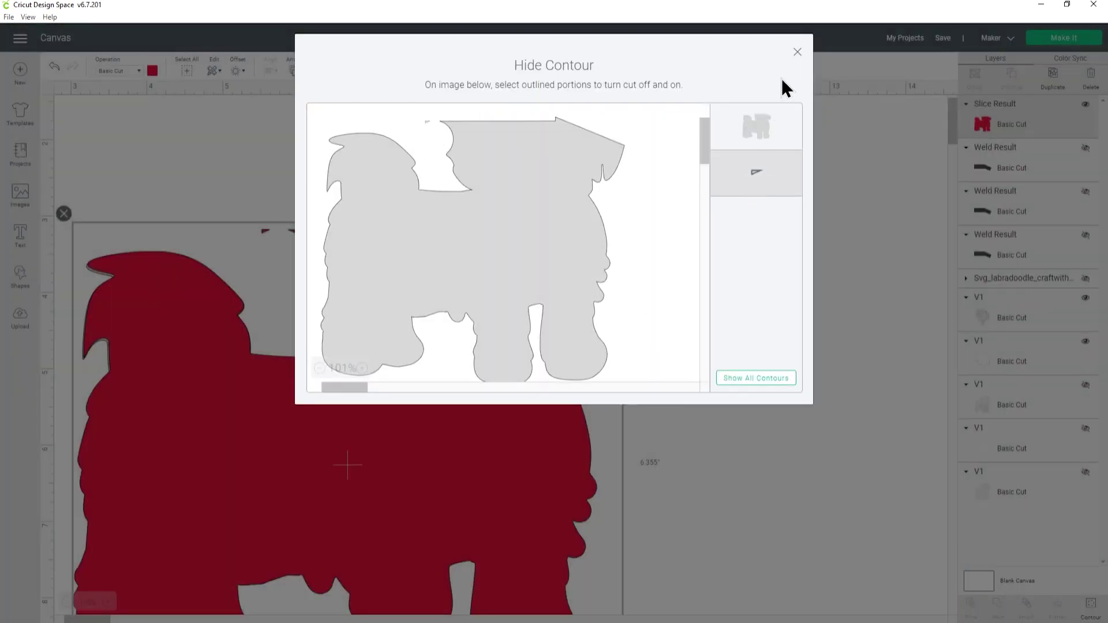
click(796, 53)
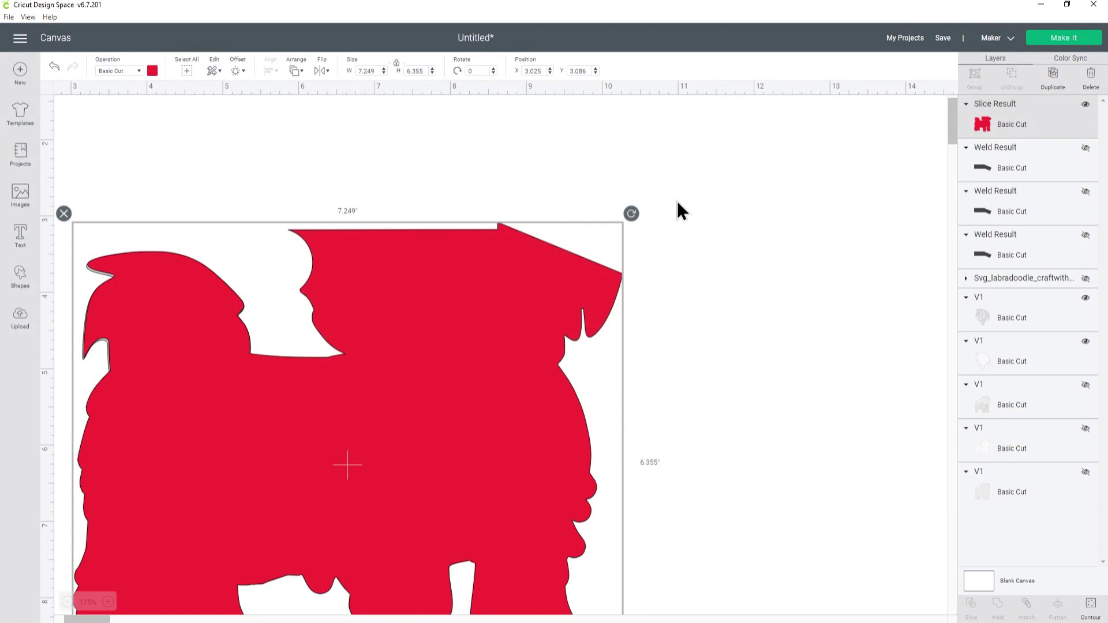
click(732, 204)
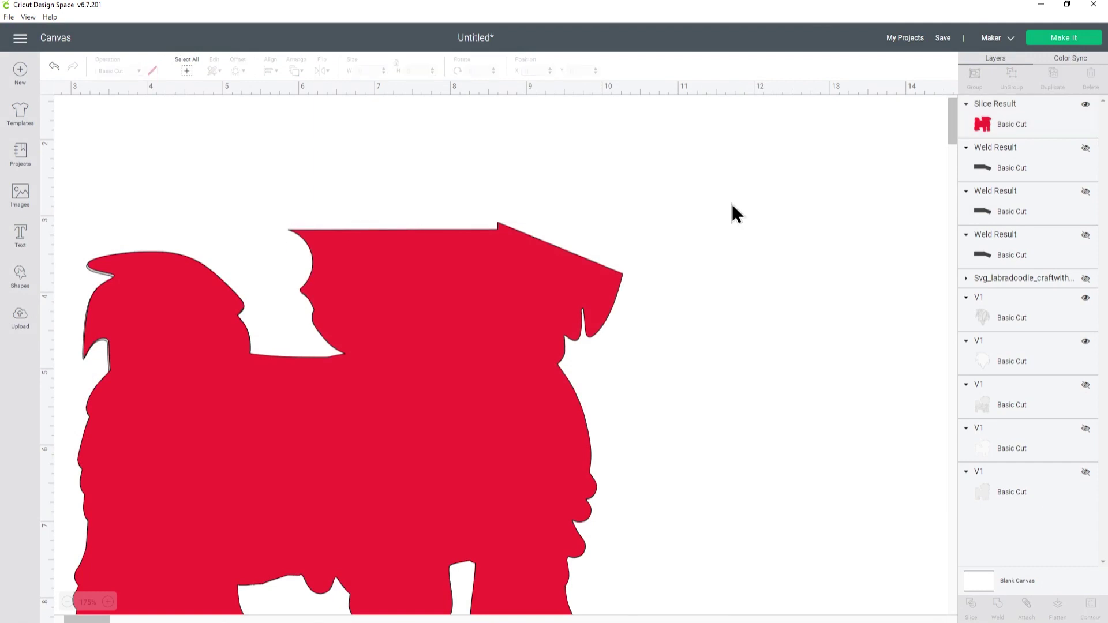
click(477, 266)
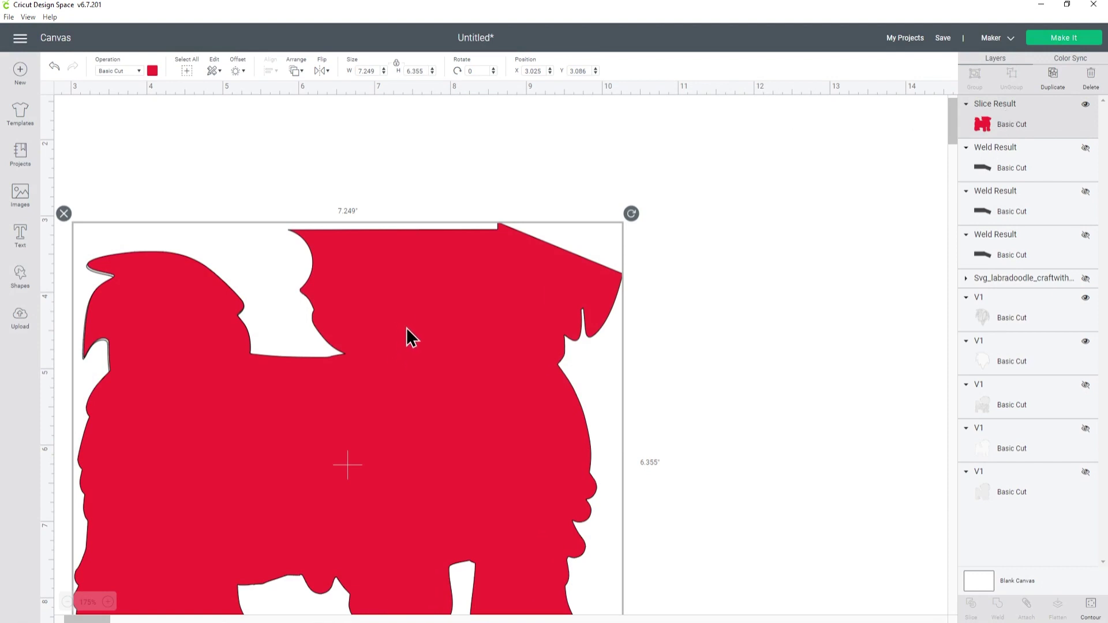
Send the red body silhouette to the back and hide it
click(294, 72)
click(312, 88)
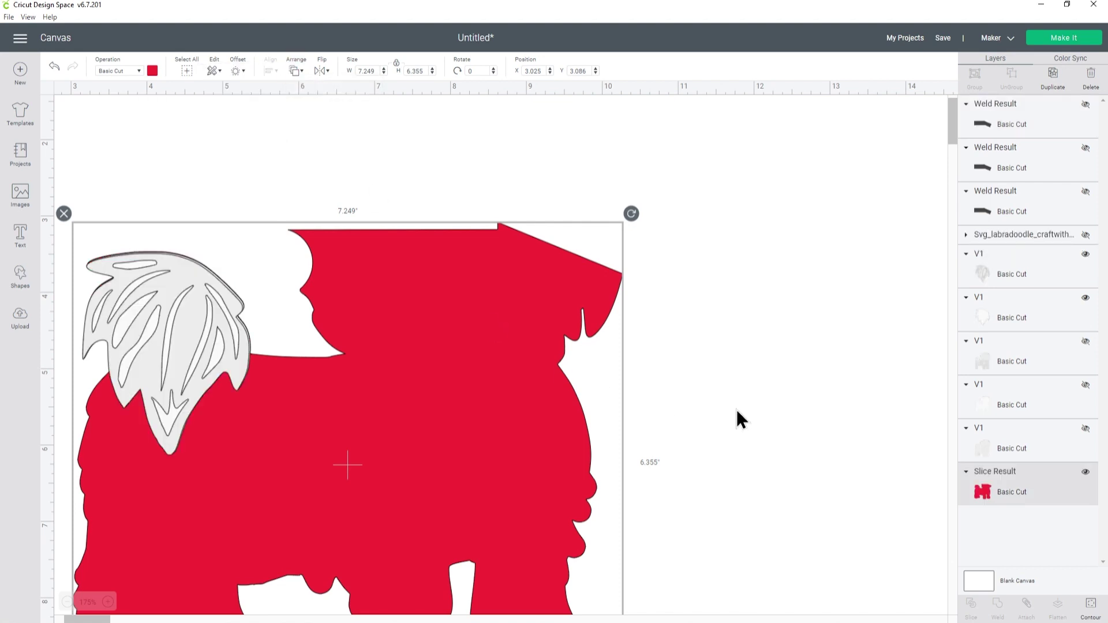
click(1086, 473)
Show the Maltese body, colour it yellow, and unhide the dark welded rectangles
click(1086, 430)
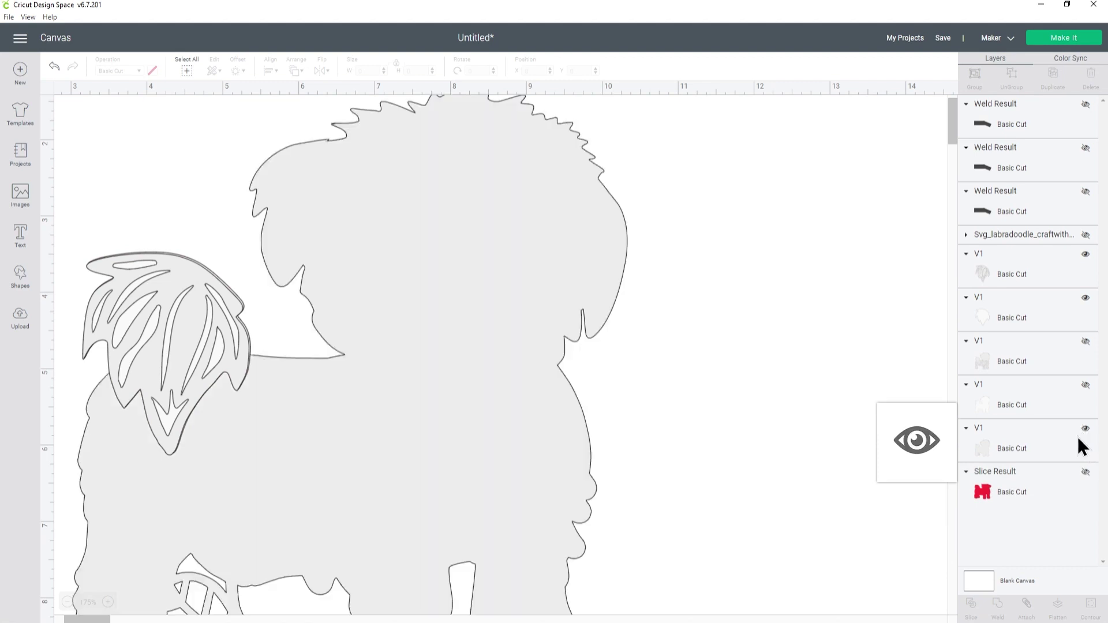
click(1048, 441)
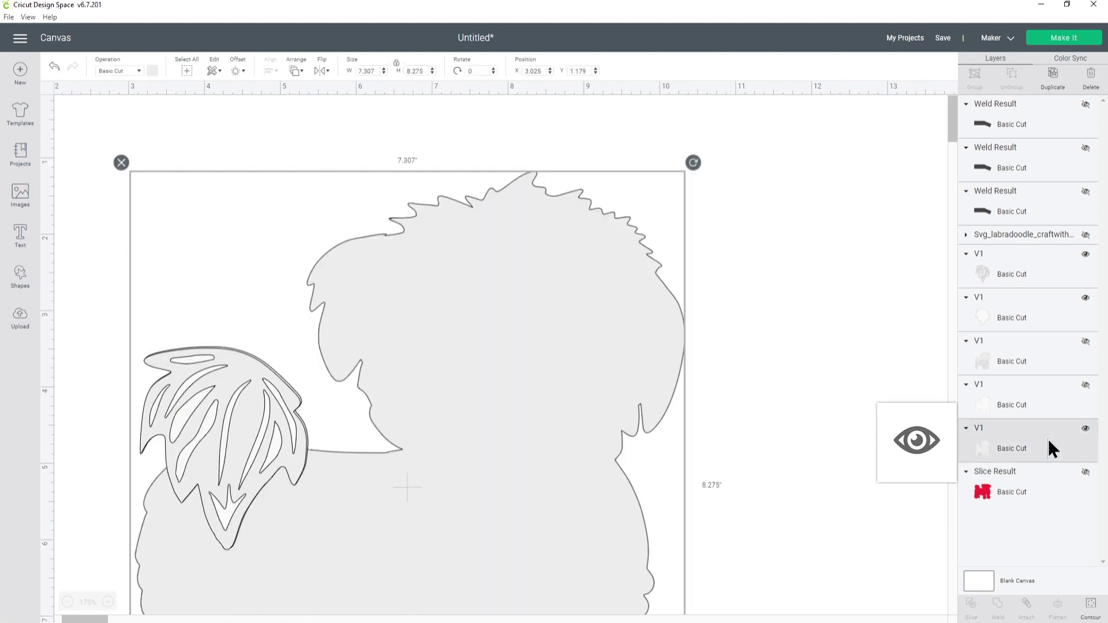
click(153, 73)
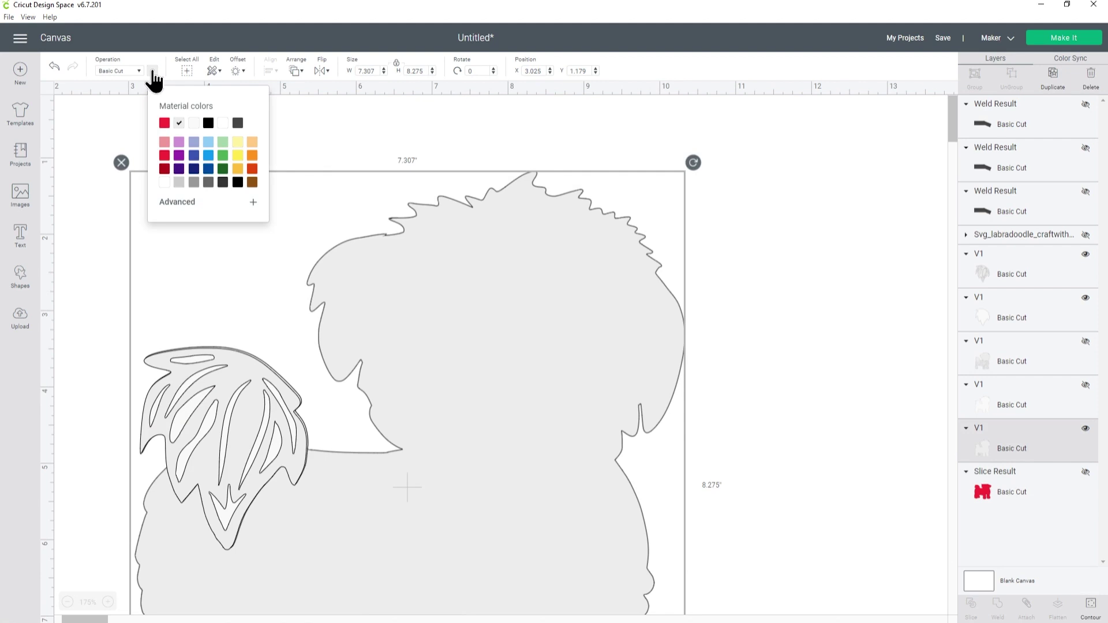
click(238, 156)
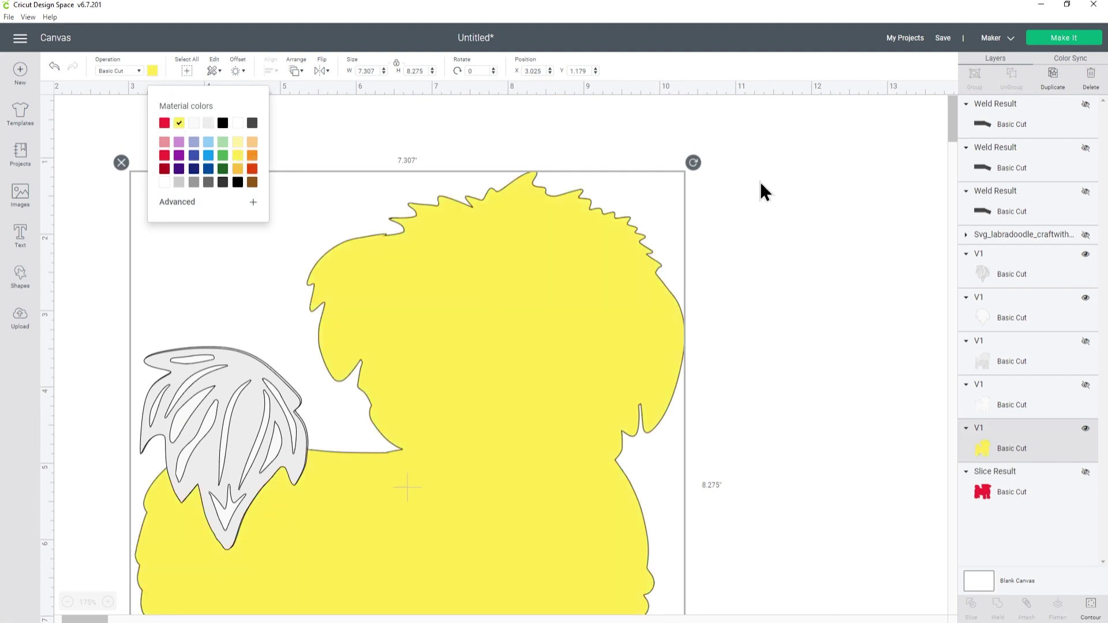
click(1086, 190)
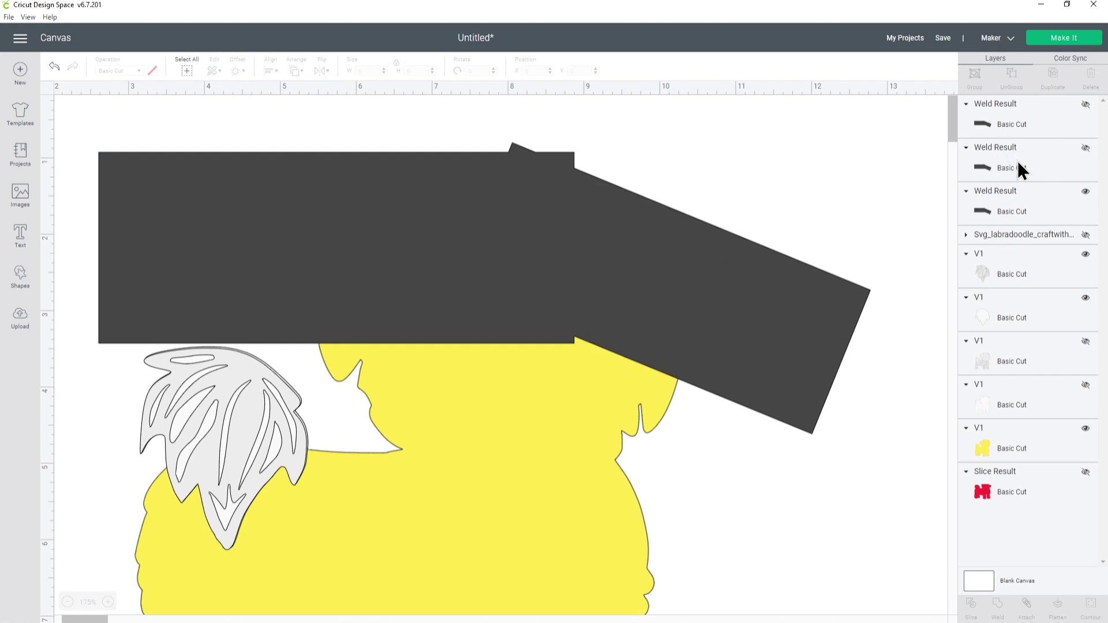
Colour the welded rectangles blue and zoom out one step
click(546, 211)
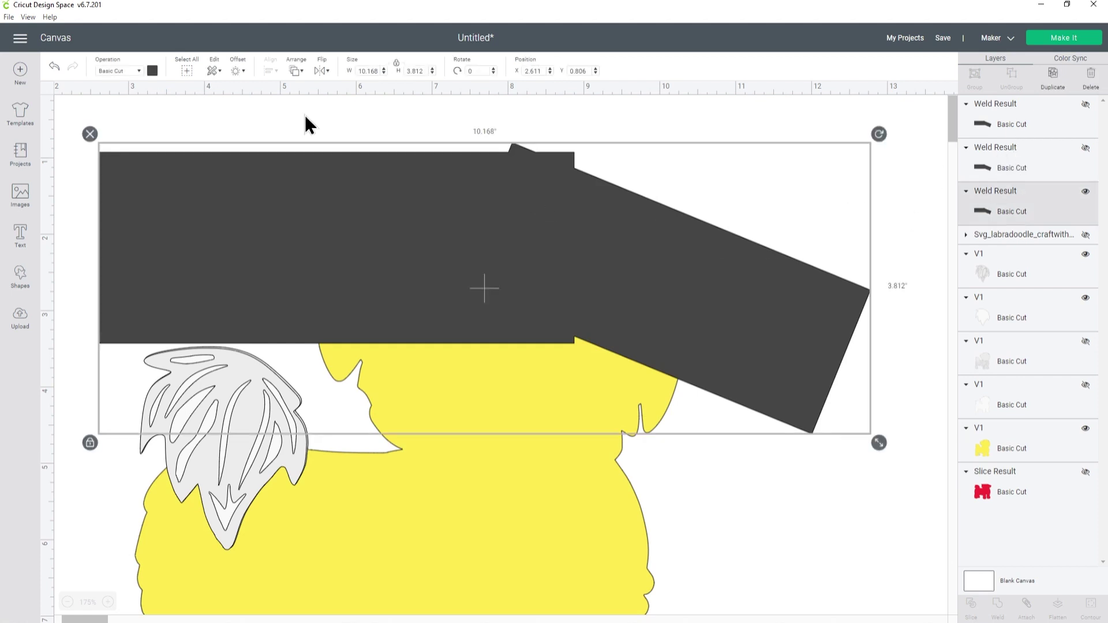
click(152, 71)
click(208, 157)
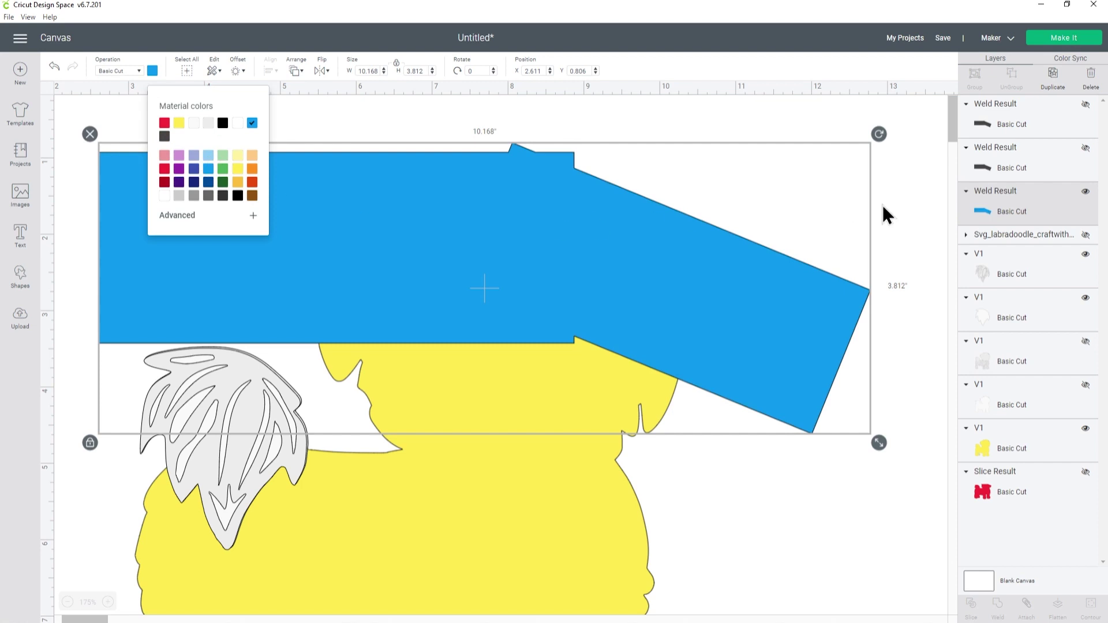
click(69, 602)
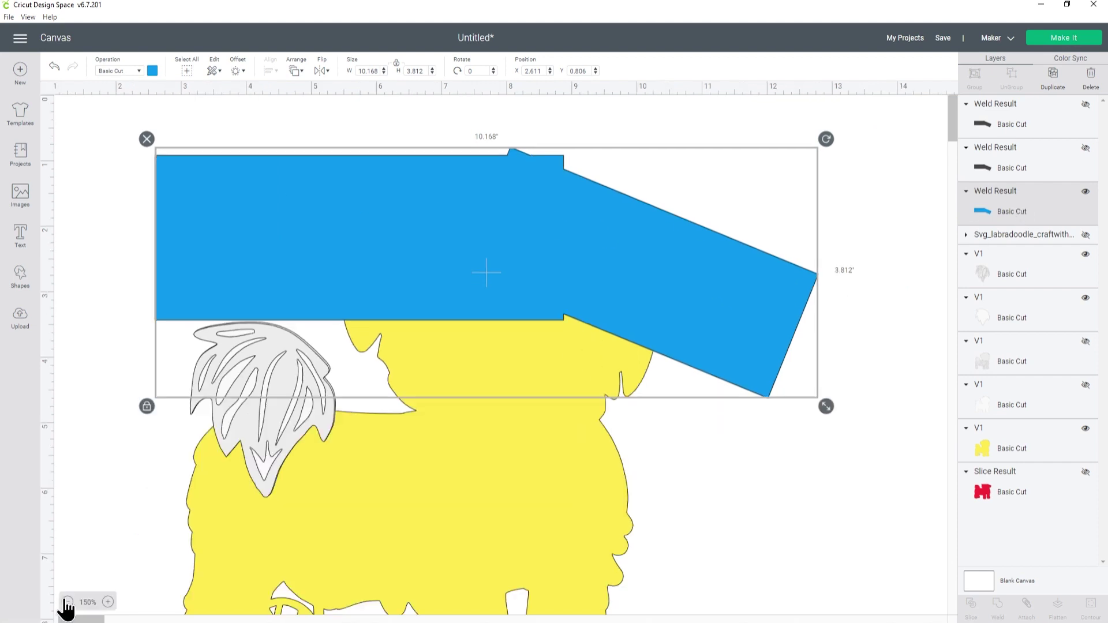
Slice the yellow body with the blue rectangles, delete the top pieces, and move it above the red layer
shift+click(1025, 447)
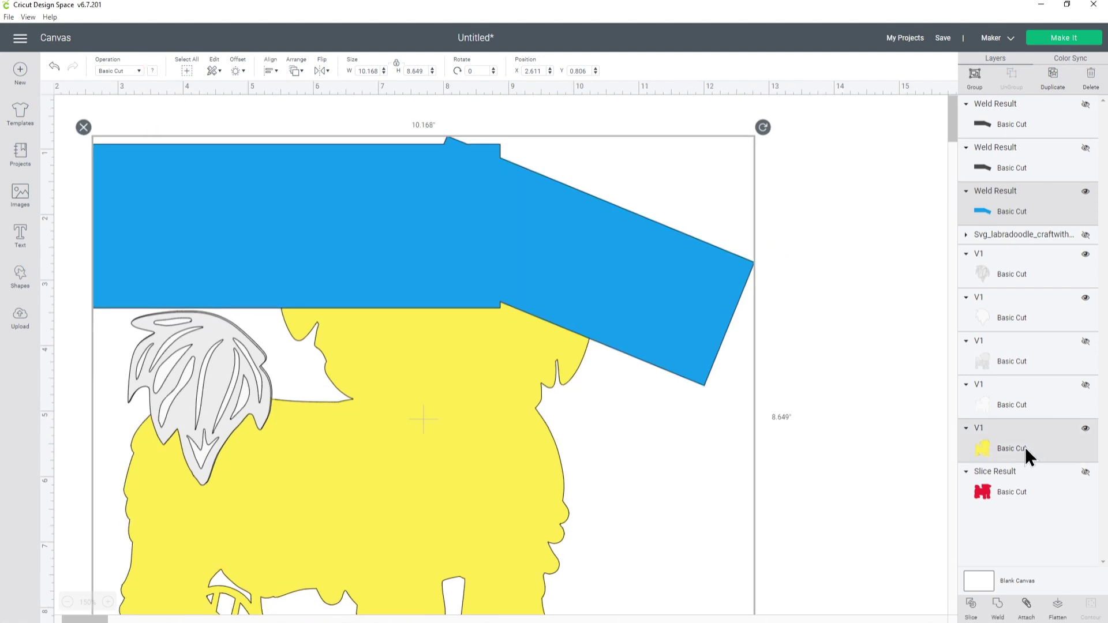
click(972, 609)
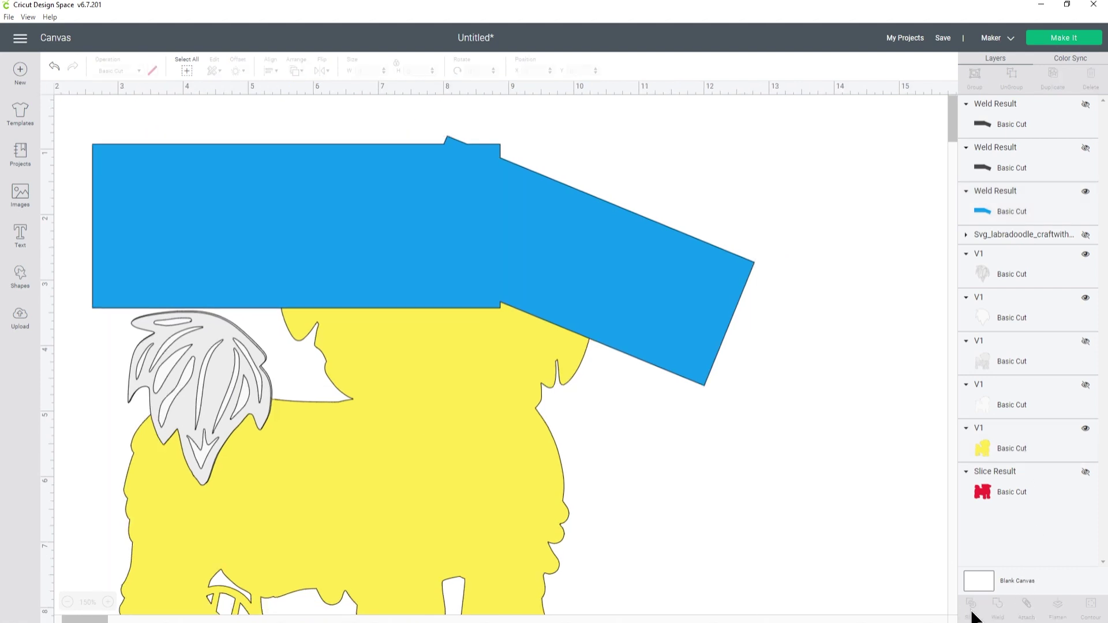
click(1012, 124)
key(Delete)
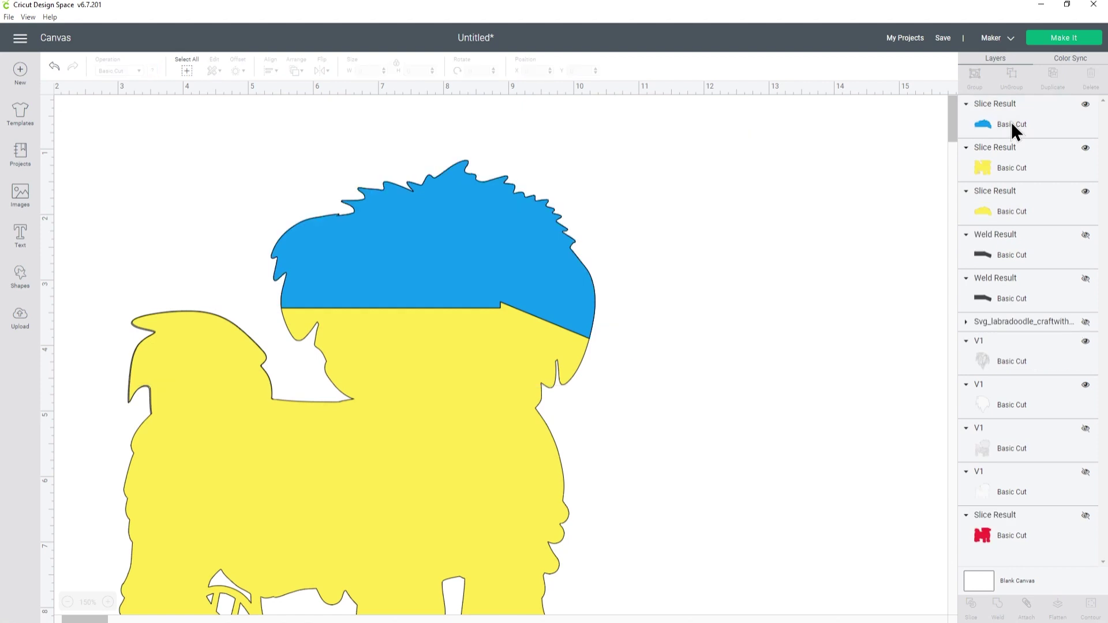
click(1012, 124)
key(Delete)
click(1005, 167)
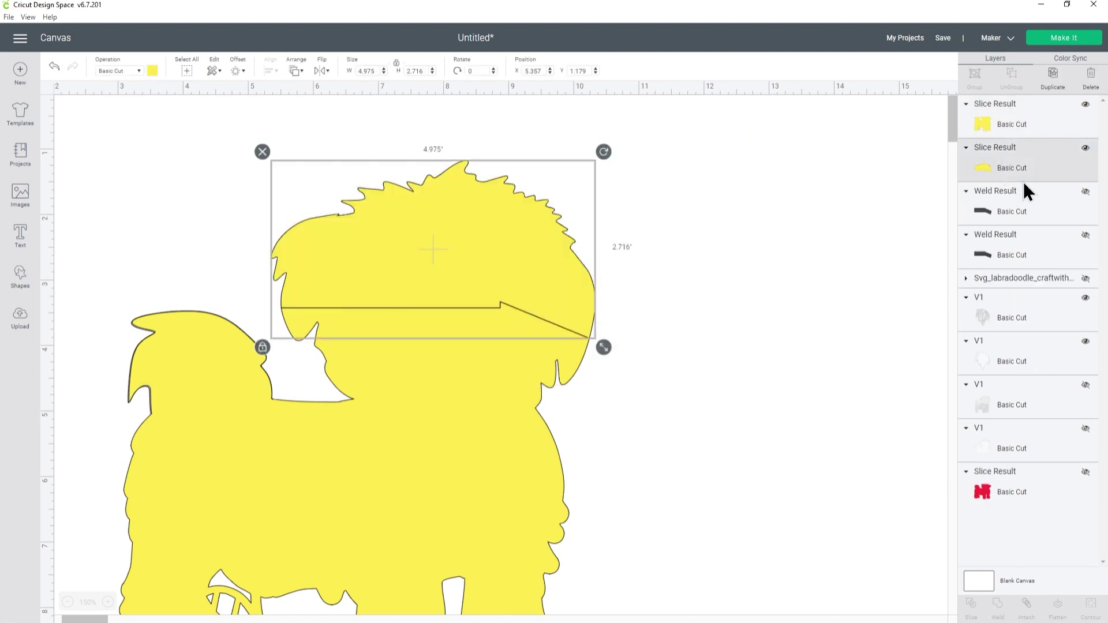
key(Delete)
drag(1003, 127, 1002, 398)
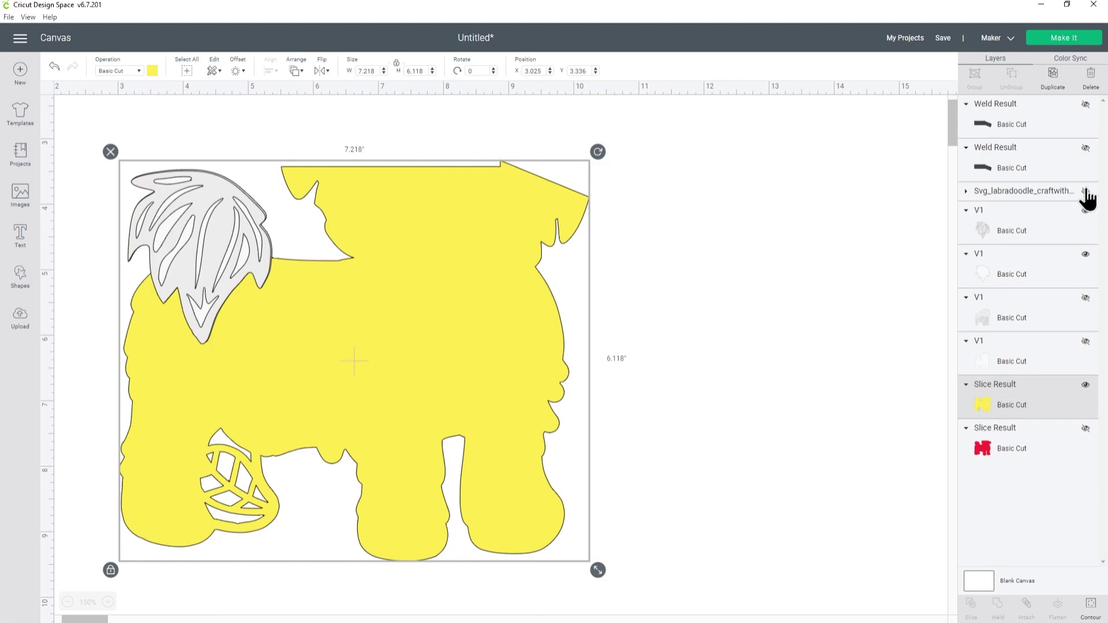
Show the labradoodle head again and slice a circle out of the yellow body's head
click(1085, 191)
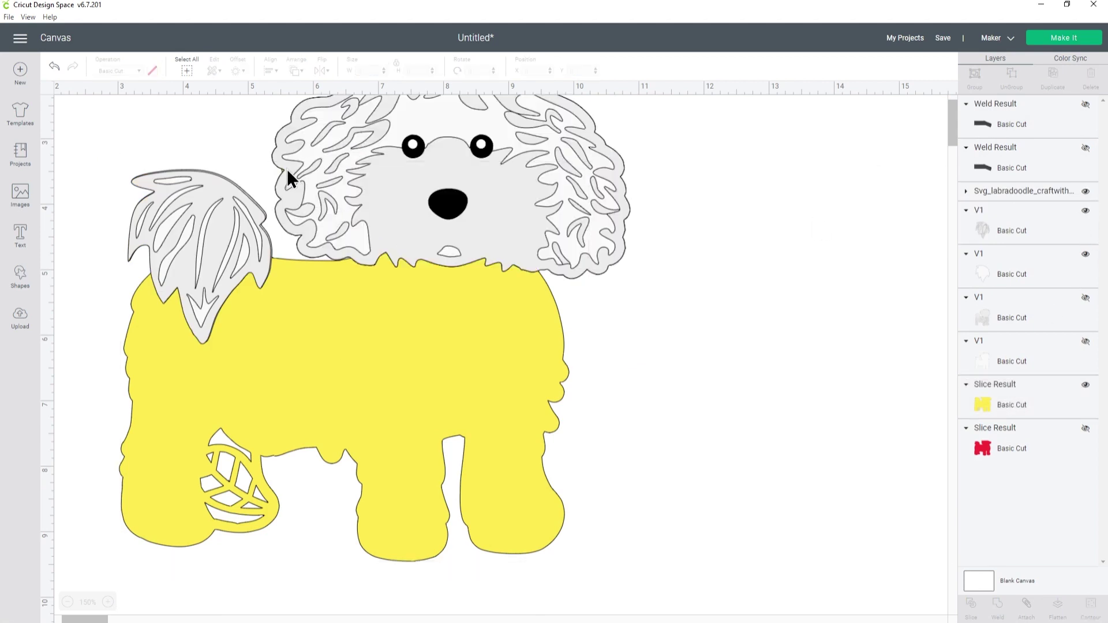
scroll(303, 186, up, 2)
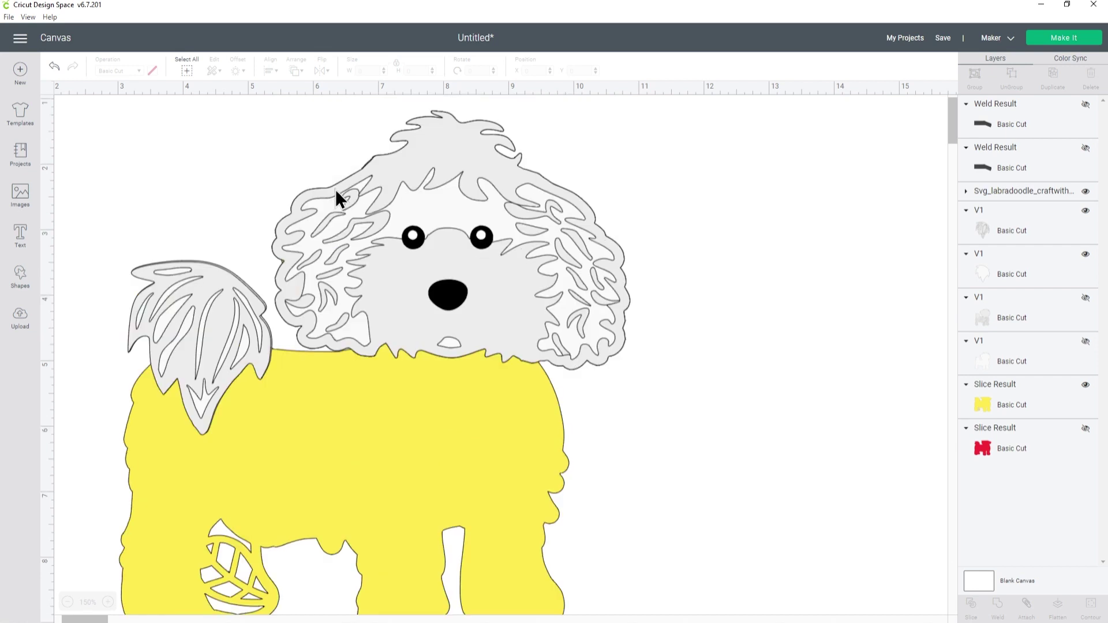
click(20, 277)
click(121, 210)
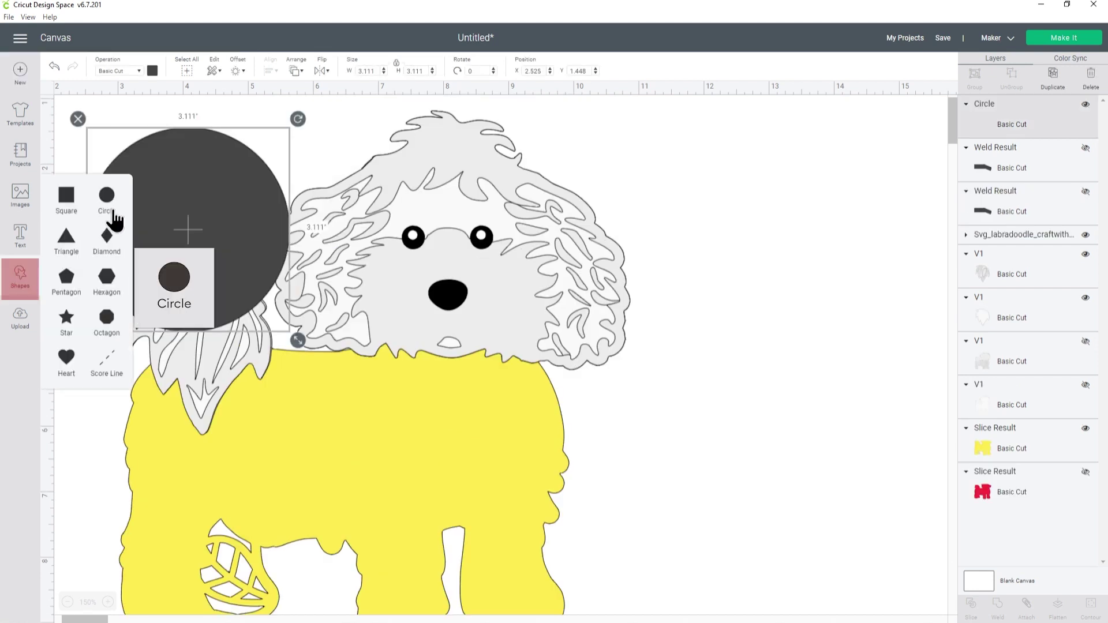
drag(251, 220, 400, 198)
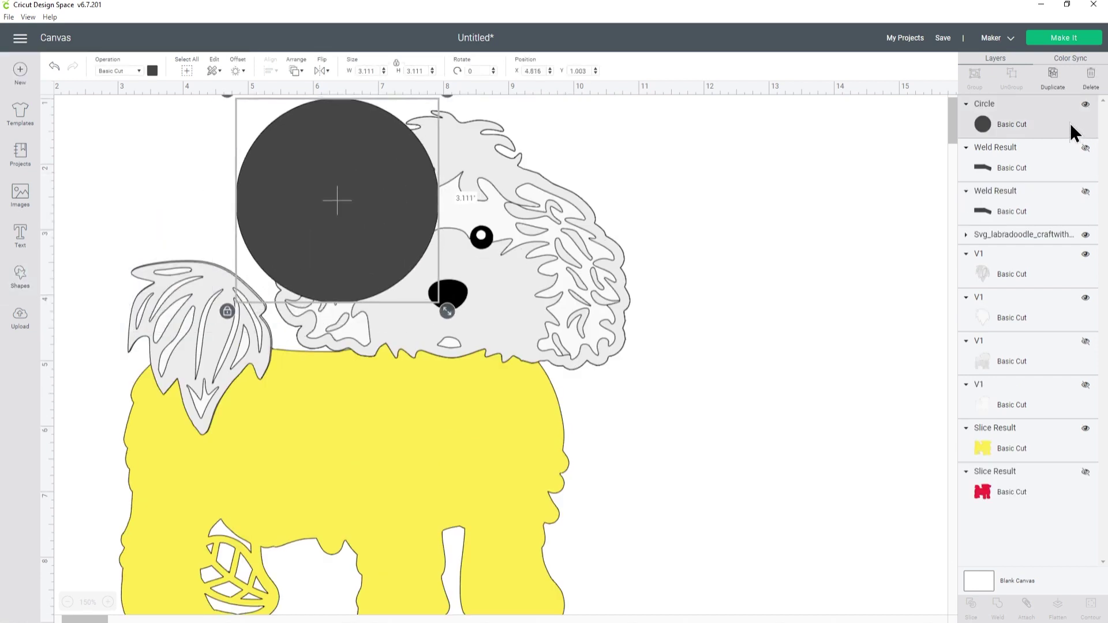
shift+click(1012, 440)
click(972, 606)
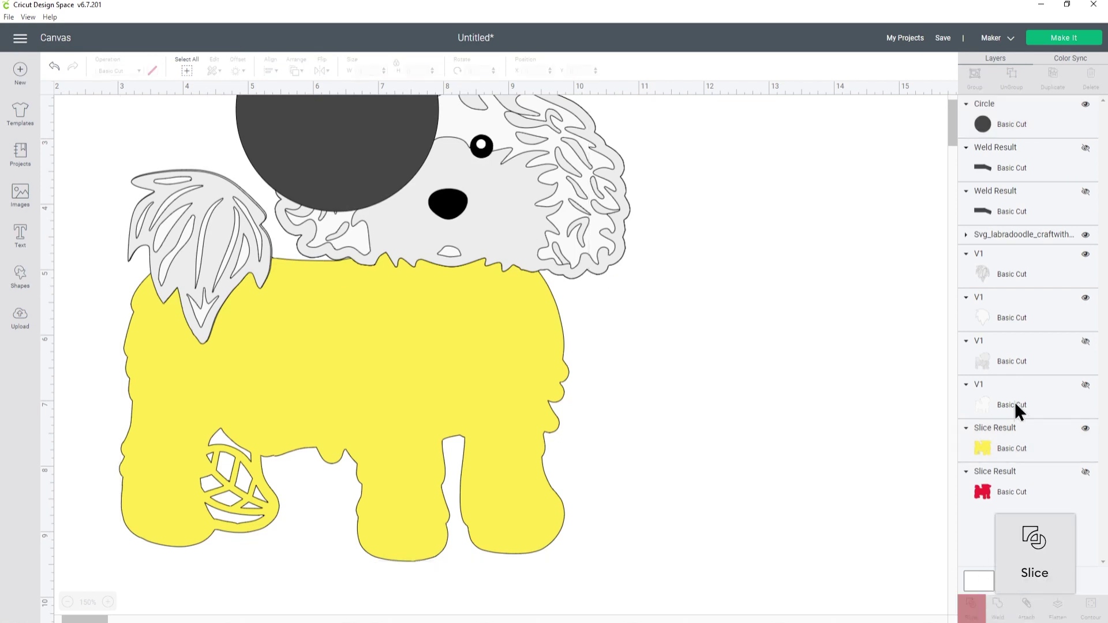
Delete the circle leftovers and move the yellow body slice down the layer order
click(1025, 117)
key(Delete)
key(Delete)
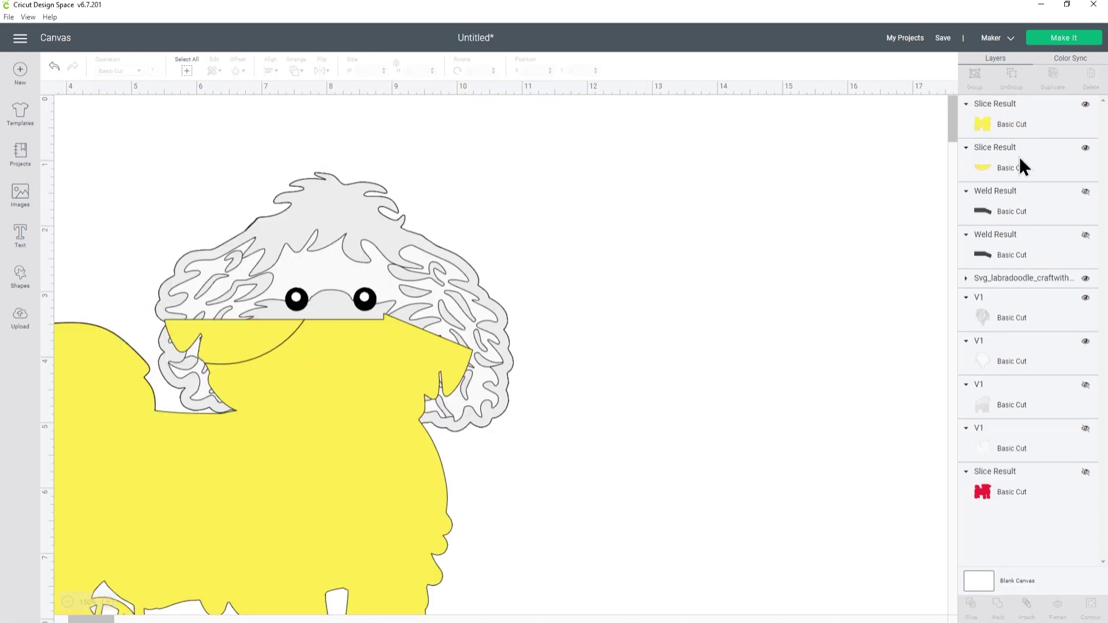
click(1016, 165)
key(Delete)
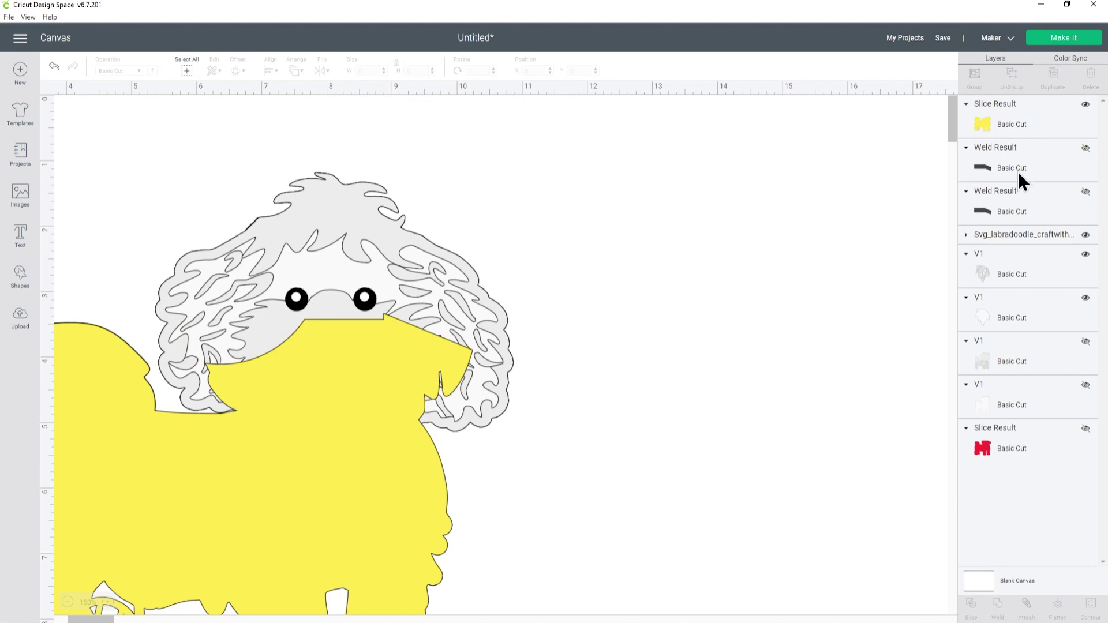
mouse_move(1035, 122)
mouse_down()
mouse_move(1021, 358)
mouse_move(1039, 408)
mouse_up()
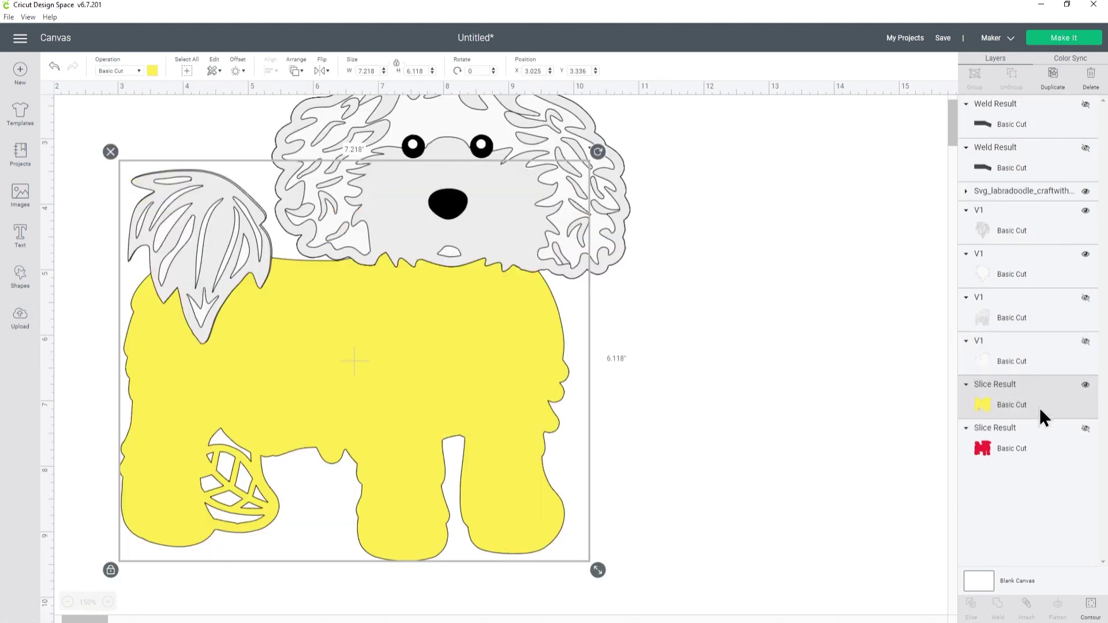
Hide the yellow body slice, then show and select the white mandala body
click(1086, 385)
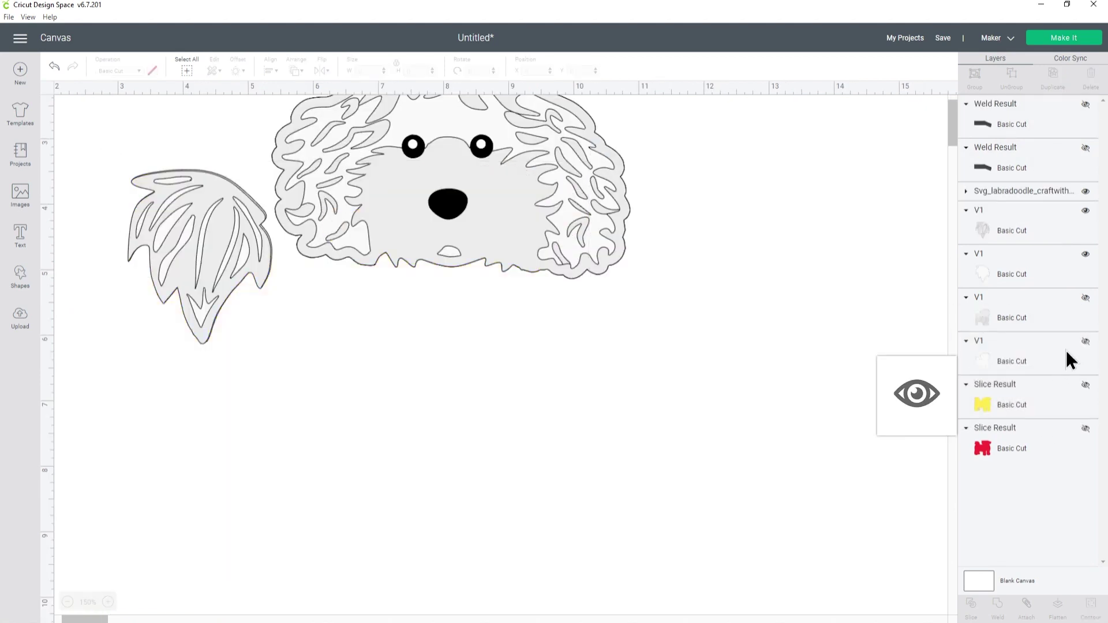
click(1085, 341)
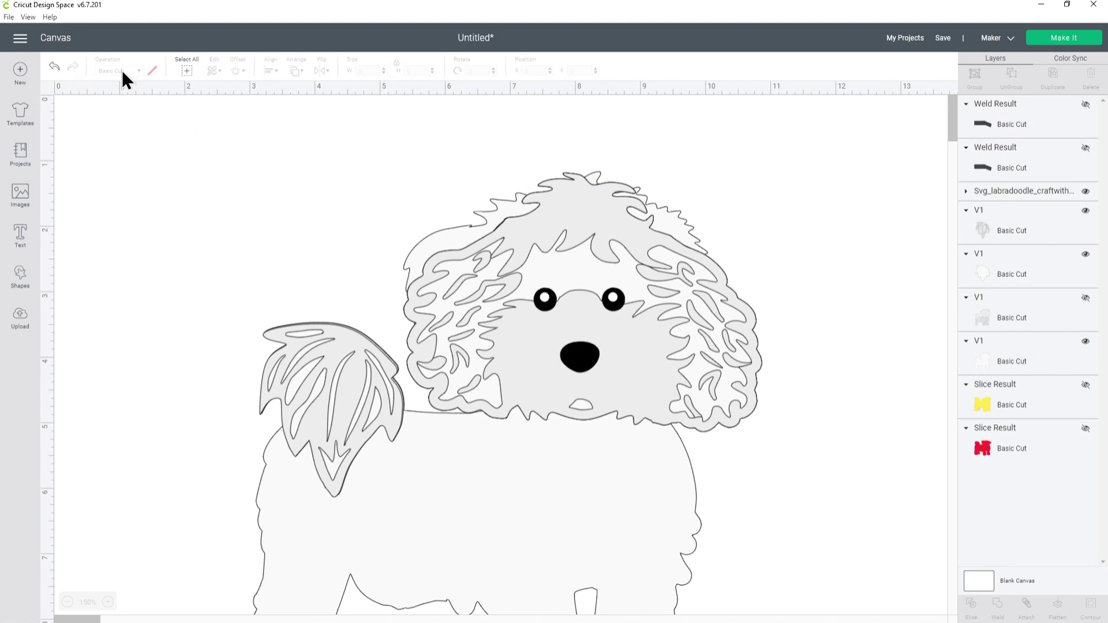
click(1018, 363)
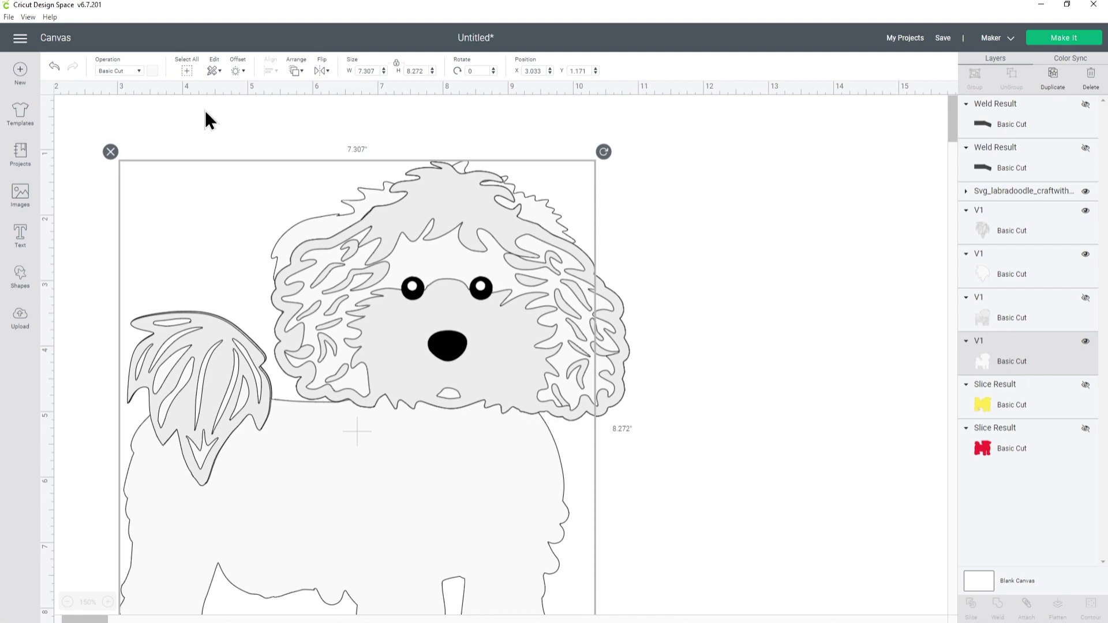
Show the dark weld shape and position it over the dog's head
click(1084, 149)
click(503, 224)
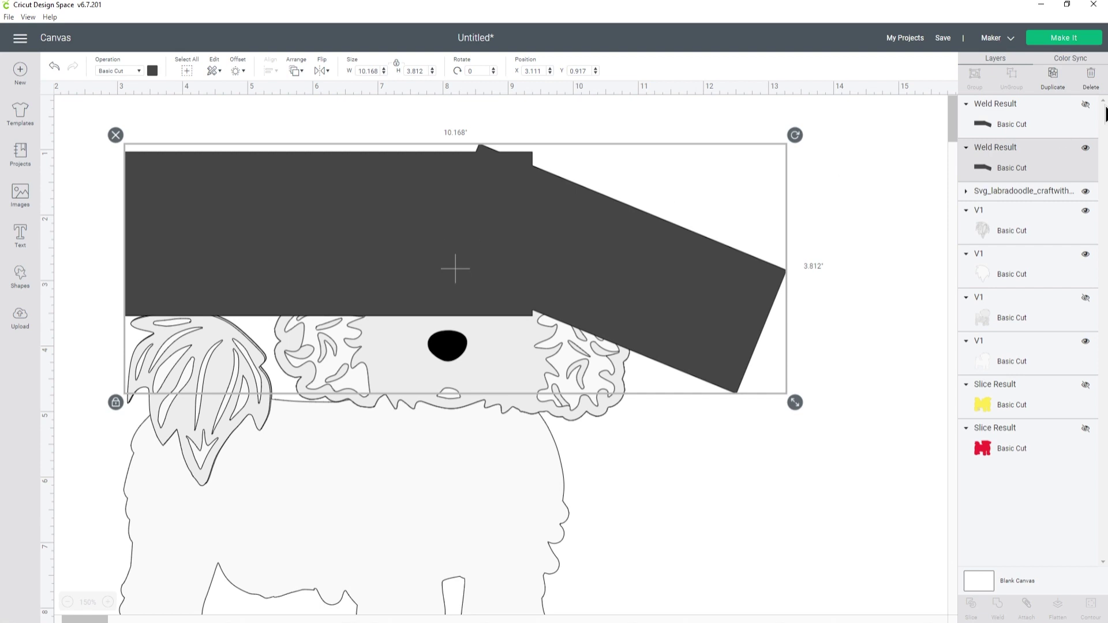
drag(477, 222, 595, 211)
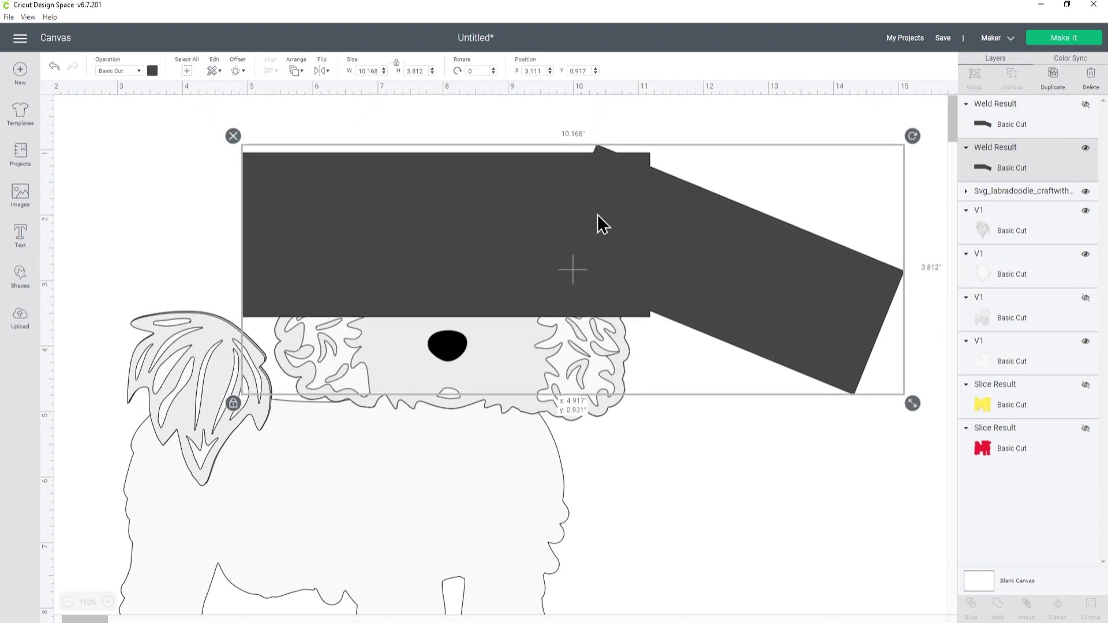
drag(595, 210, 600, 217)
click(195, 331)
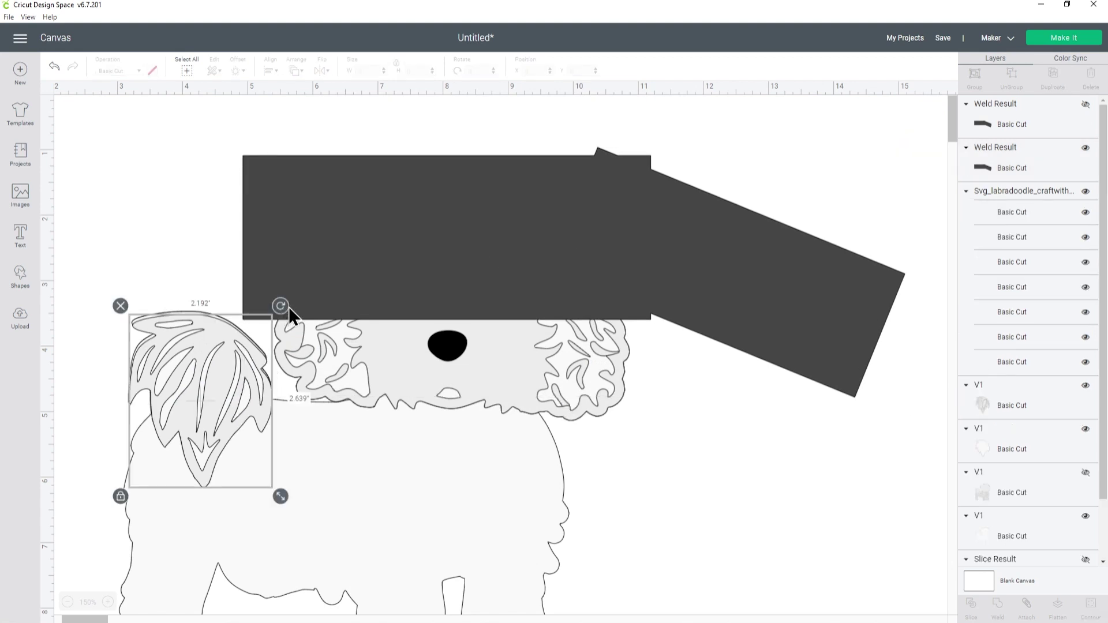
drag(382, 239, 384, 239)
Colour the weld shape blue, shift it right, and collapse the labradoodle group
click(153, 70)
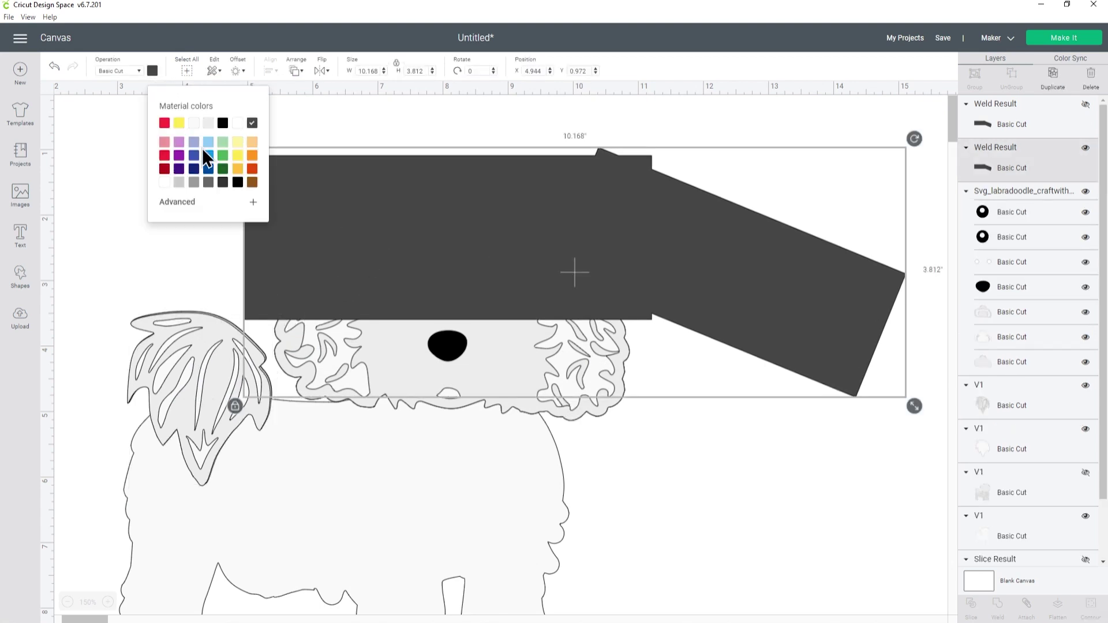
click(208, 168)
mouse_move(482, 303)
mouse_down()
mouse_move(499, 291)
mouse_move(497, 302)
mouse_up()
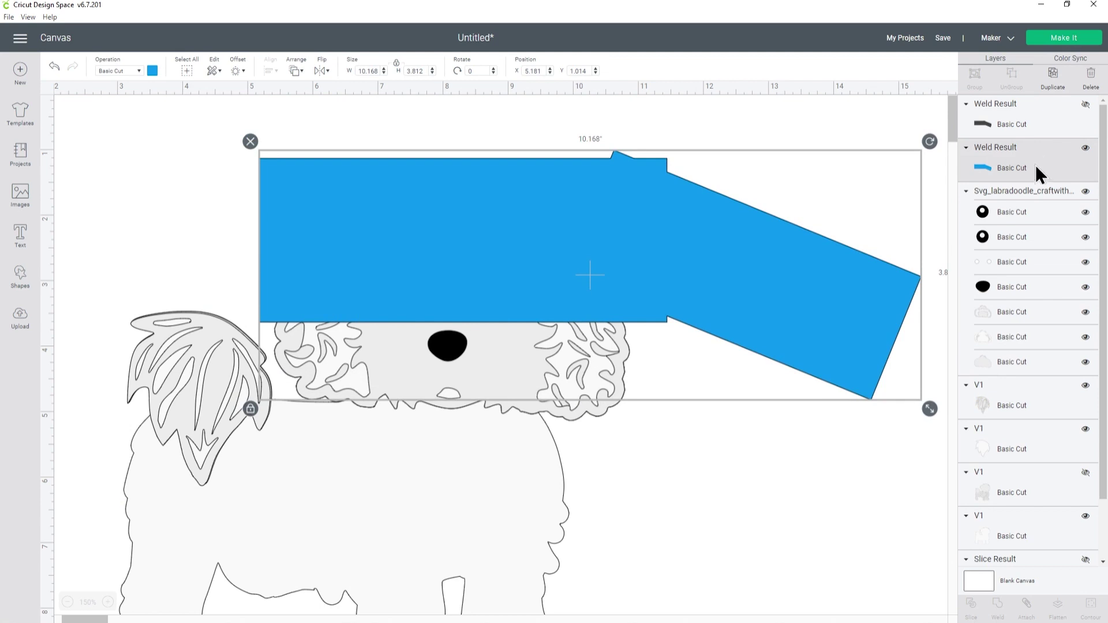
click(965, 190)
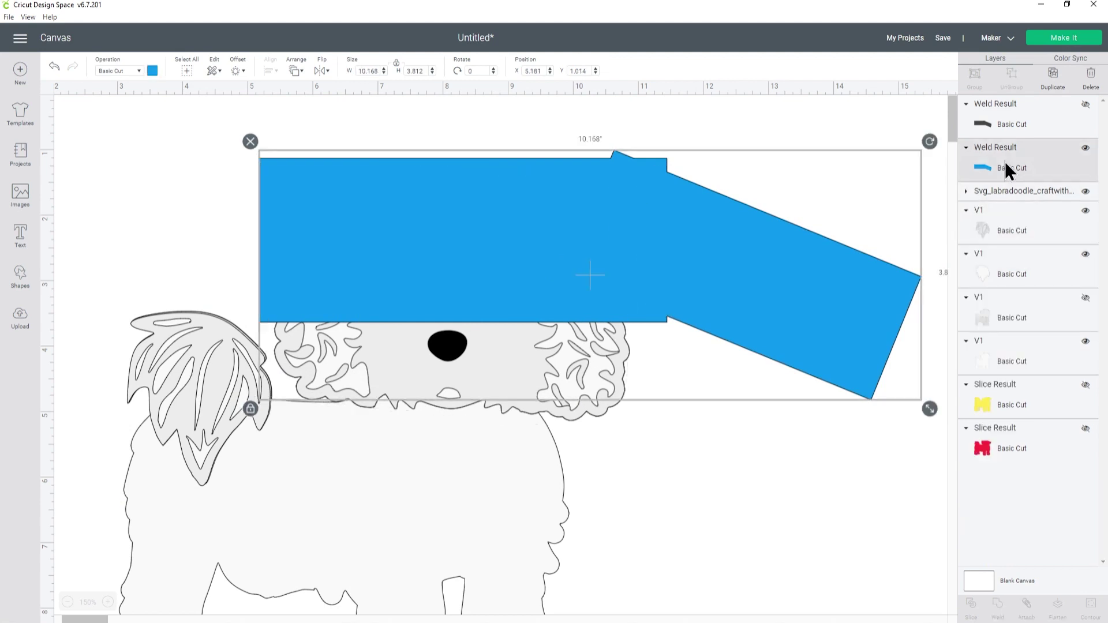
Colour the mandala body purple and slice it with the blue weld shape
click(1056, 350)
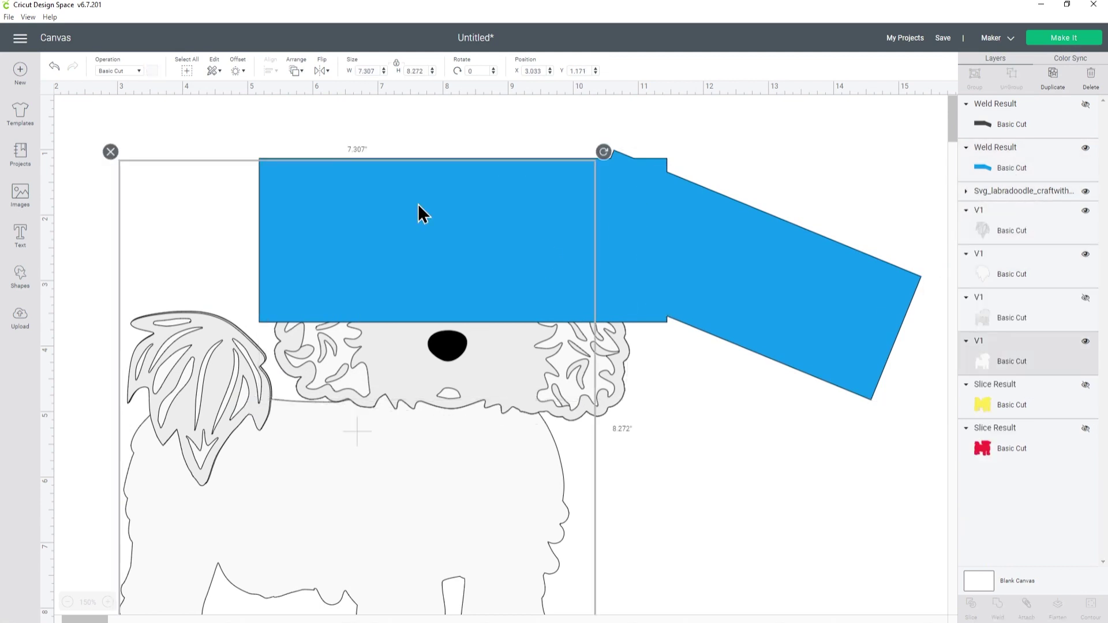
click(152, 72)
click(178, 169)
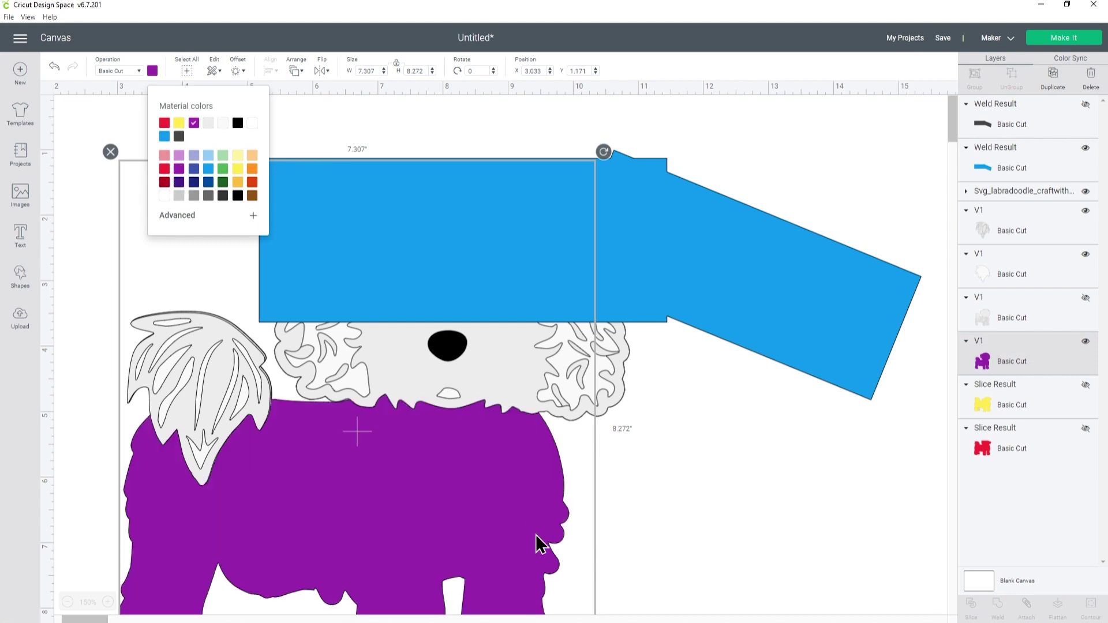
shift+click(992, 150)
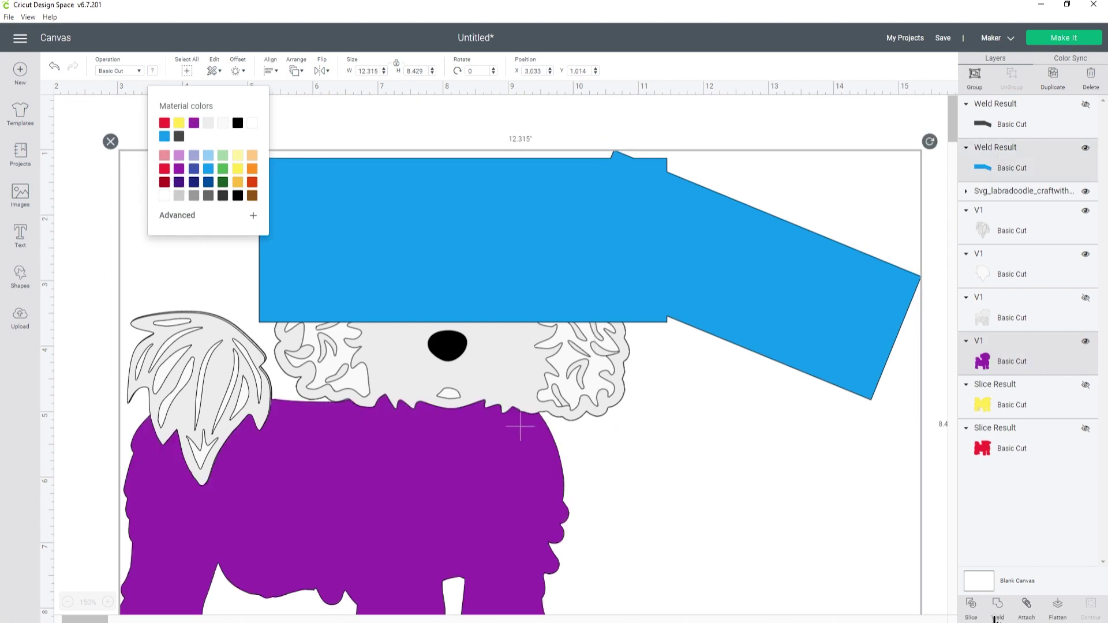
click(972, 608)
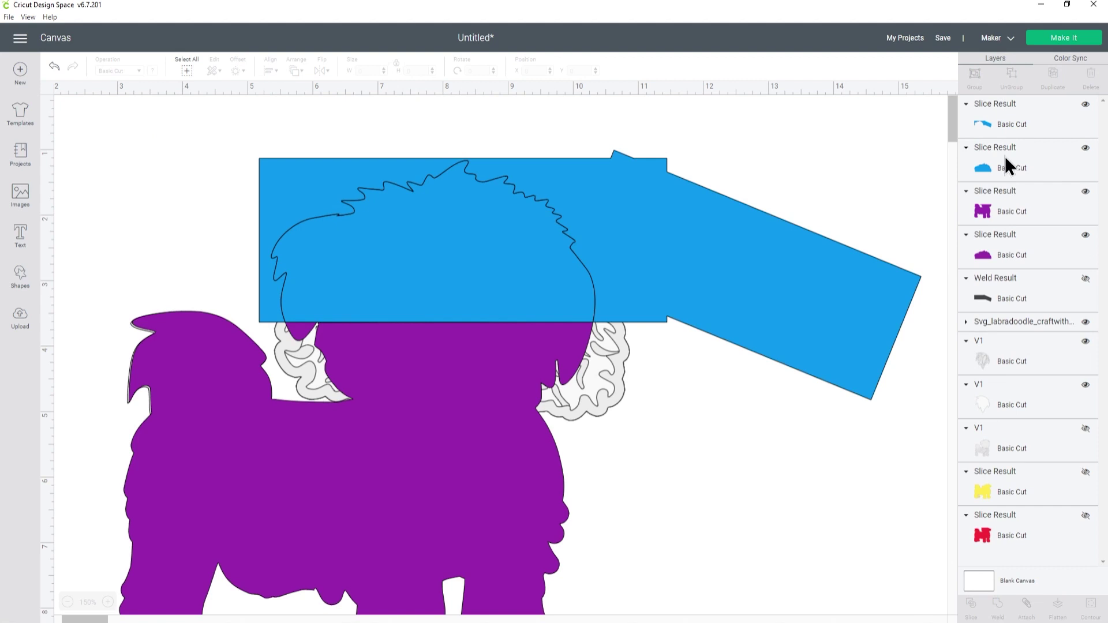
Delete the blue and purple head pieces and move the purple body beneath the grey fur
click(1002, 123)
key(Delete)
click(1016, 170)
key(Delete)
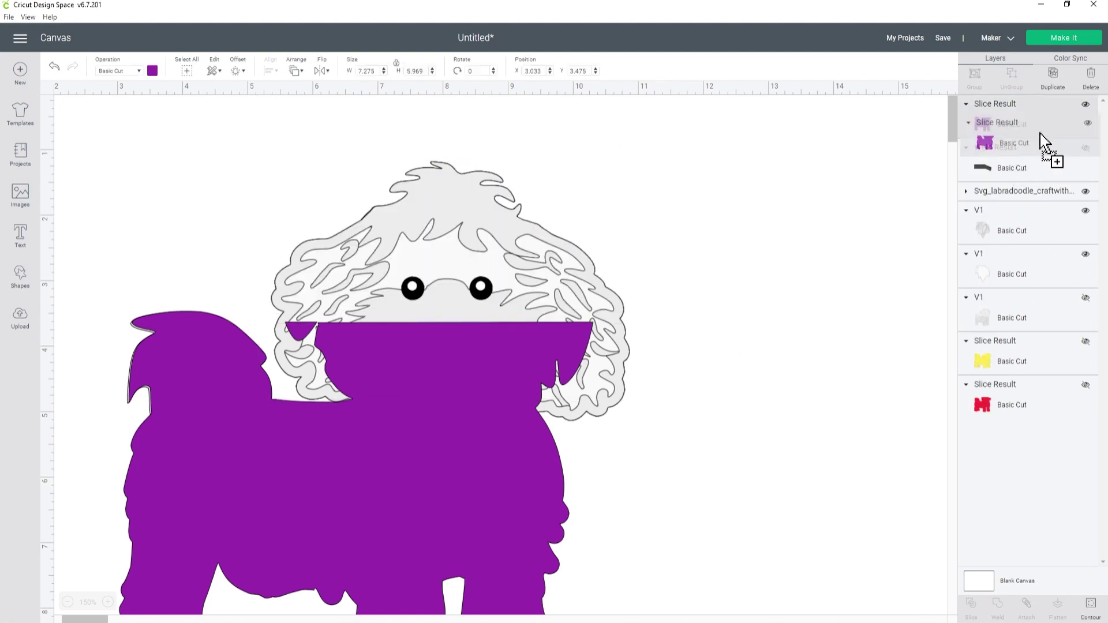
mouse_move(1072, 129)
mouse_down()
mouse_move(1047, 356)
mouse_move(1043, 316)
mouse_up()
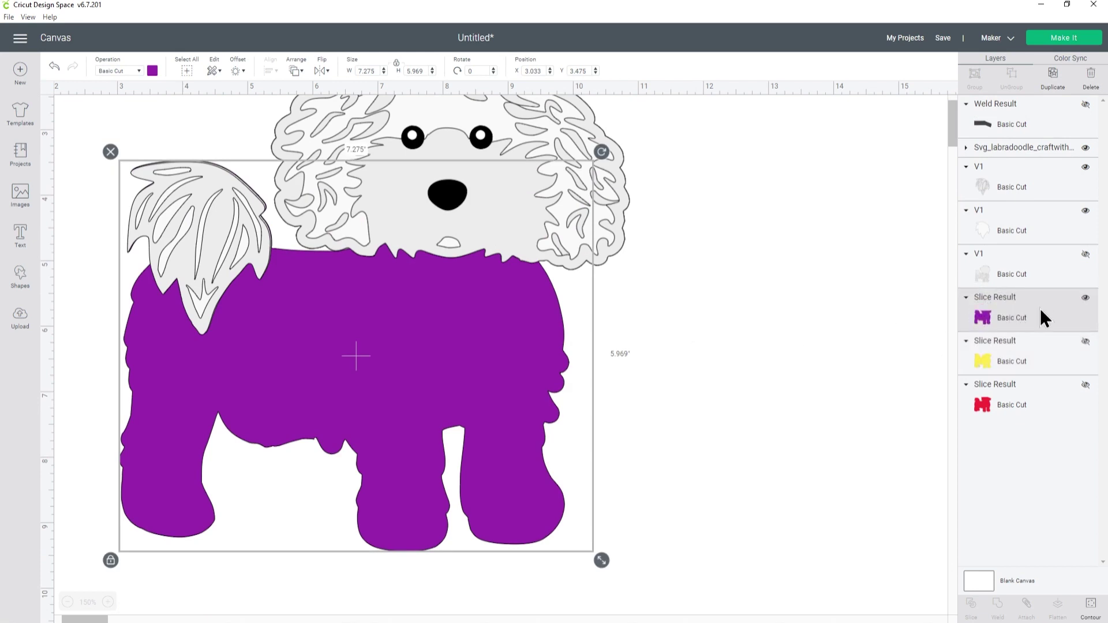
Show the flower mandala body, hide the purple slice, and colour the mandala green
click(1085, 254)
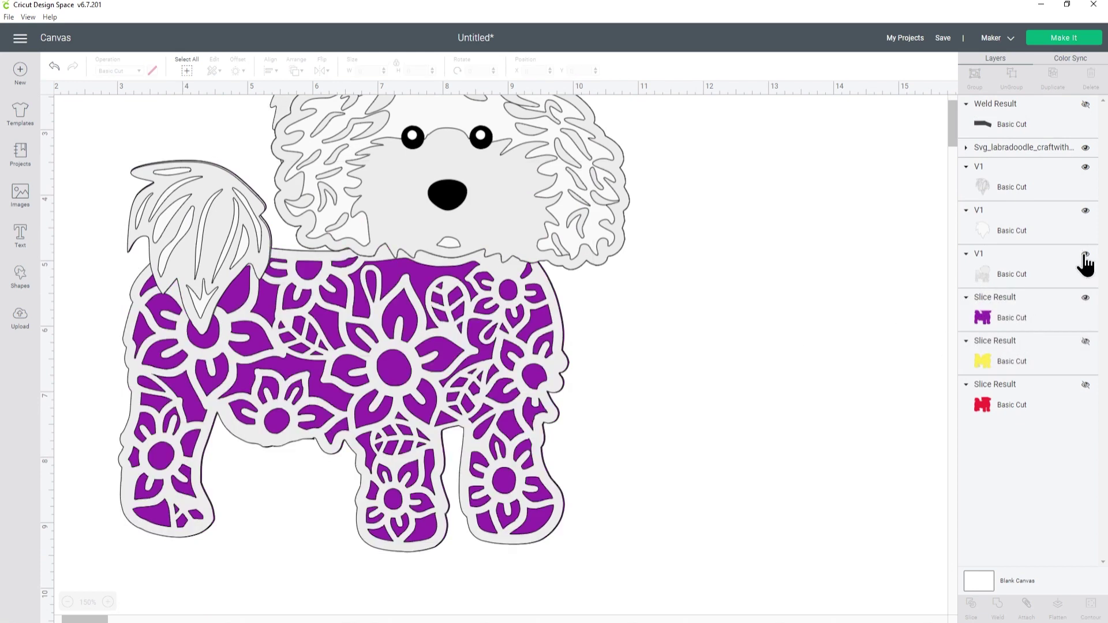
click(1086, 297)
click(996, 281)
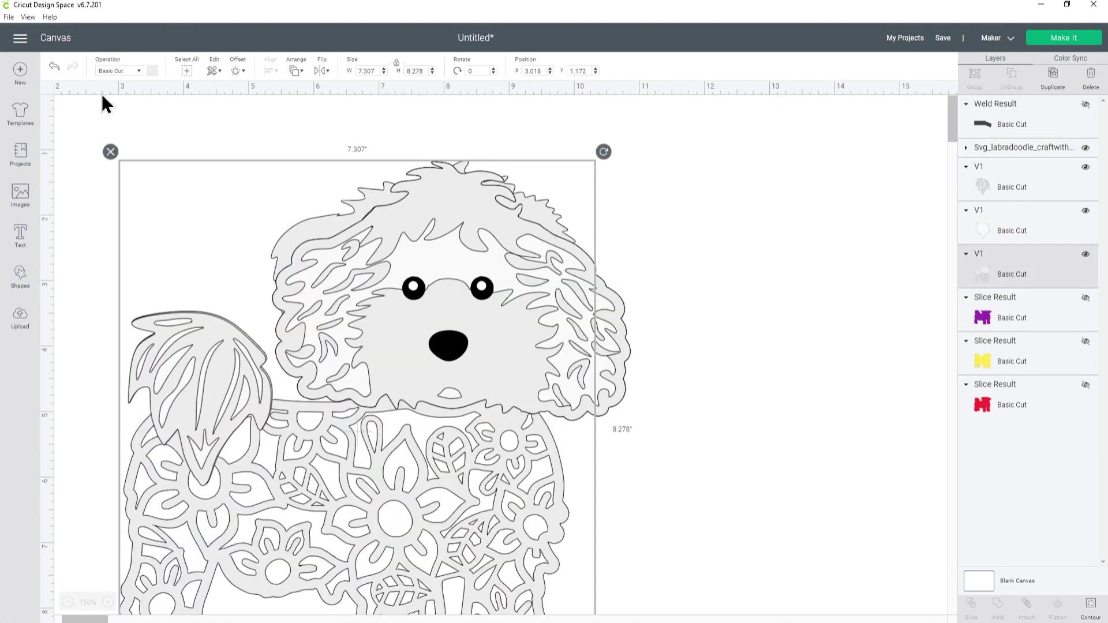
click(155, 72)
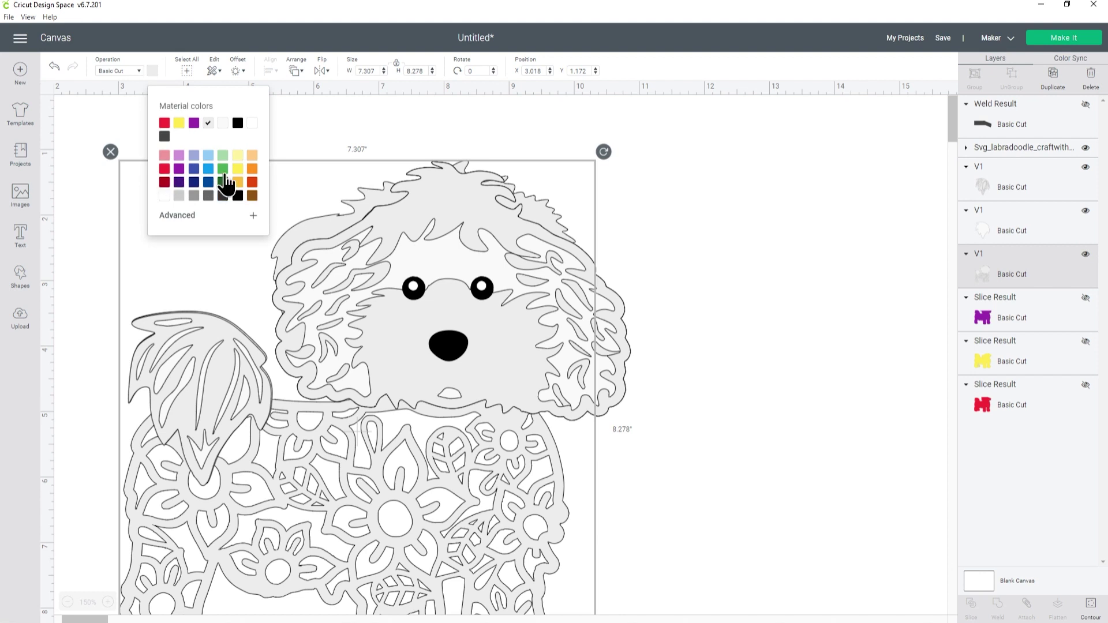
click(222, 169)
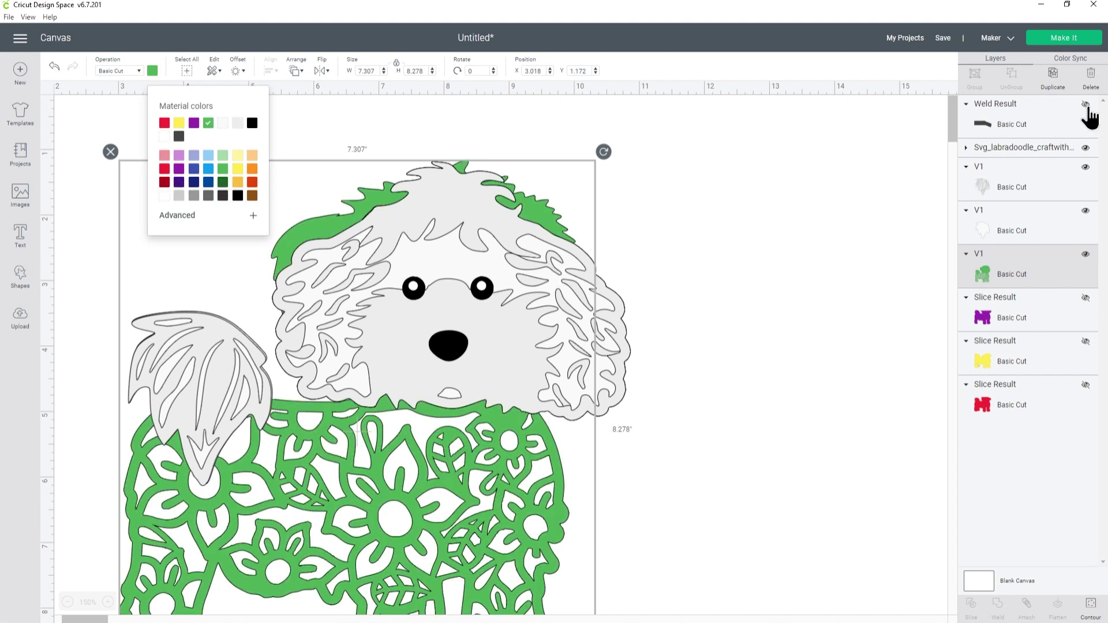
Show the weld shape, reposition it over the head, and colour it blue
click(1086, 105)
mouse_move(427, 240)
mouse_down()
mouse_move(514, 193)
mouse_move(508, 213)
mouse_move(535, 217)
mouse_up()
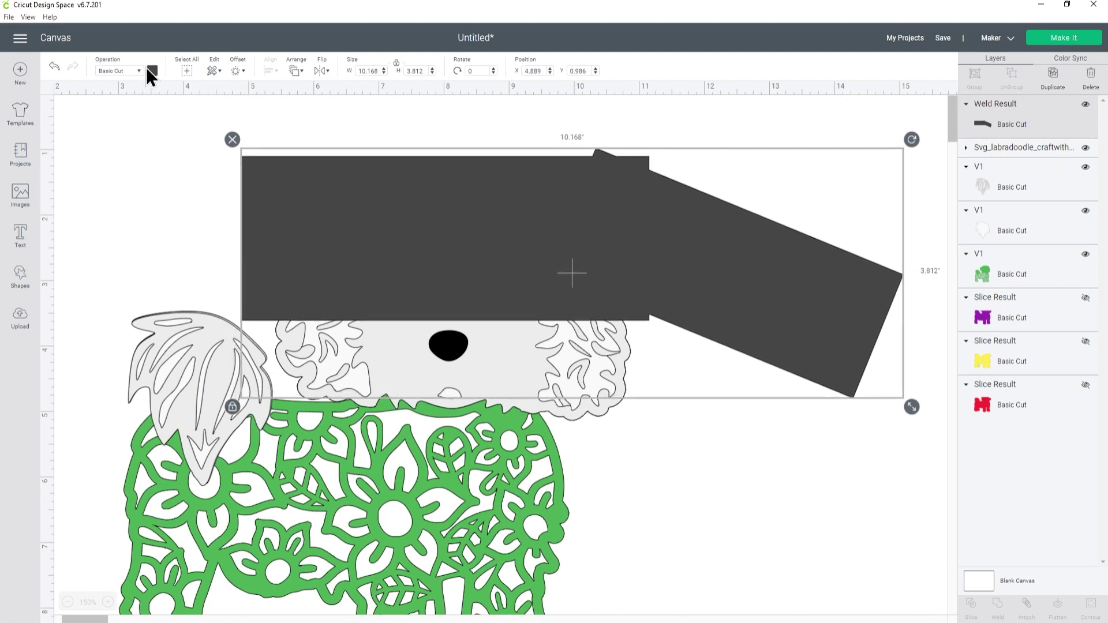
click(152, 71)
click(206, 181)
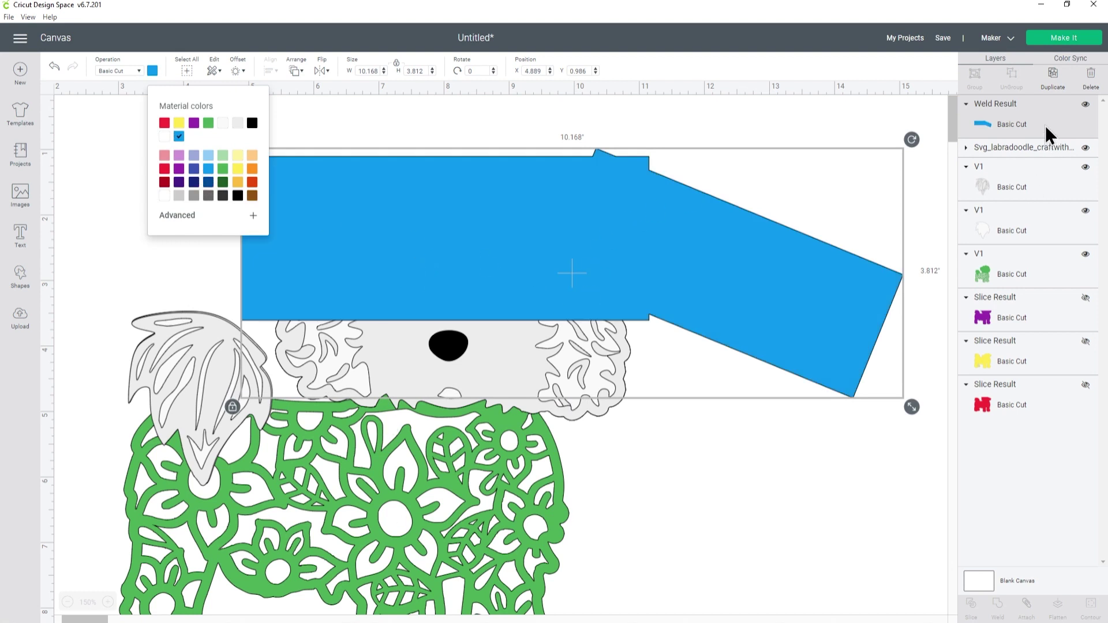
Slice the green body with the blue shape, delete both leftovers, and move it below the head
shift+click(1016, 273)
click(970, 606)
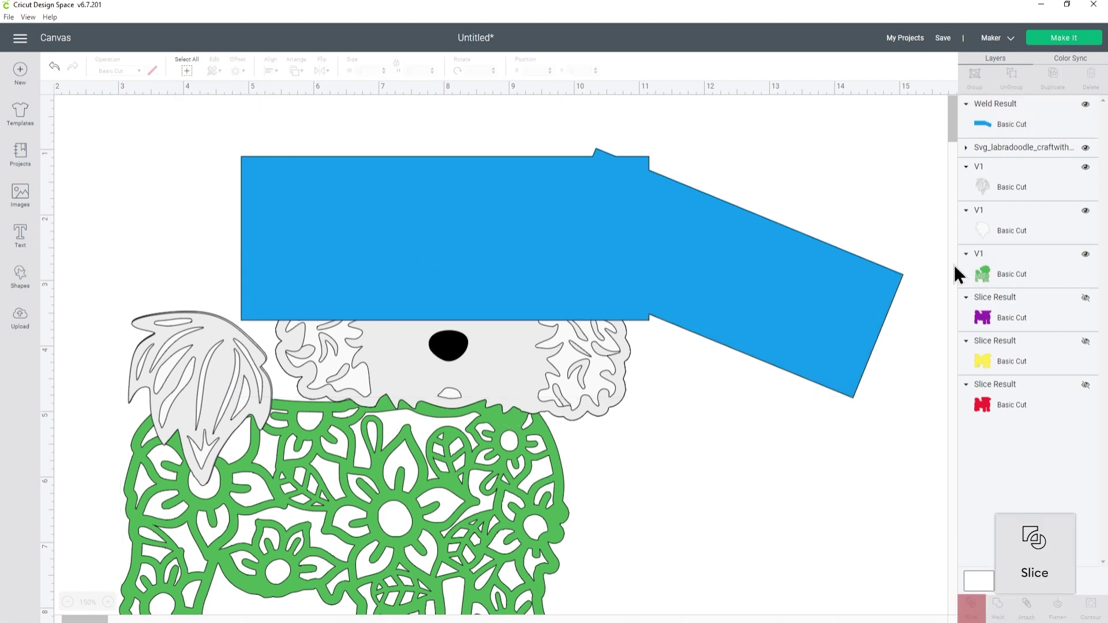
click(1003, 116)
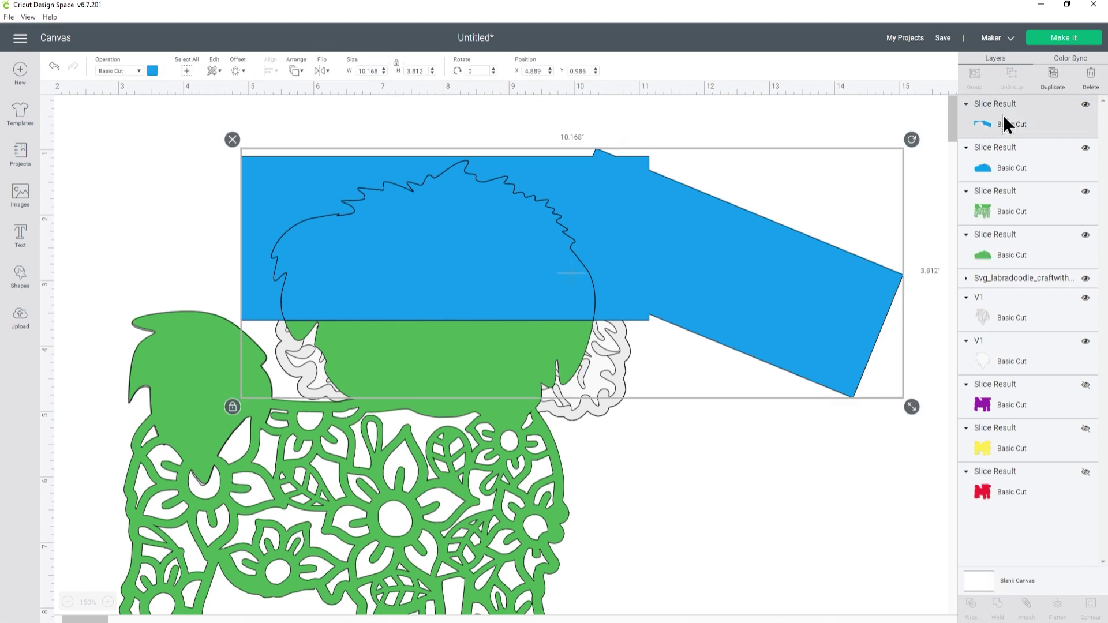
key(Delete)
click(1008, 154)
key(Delete)
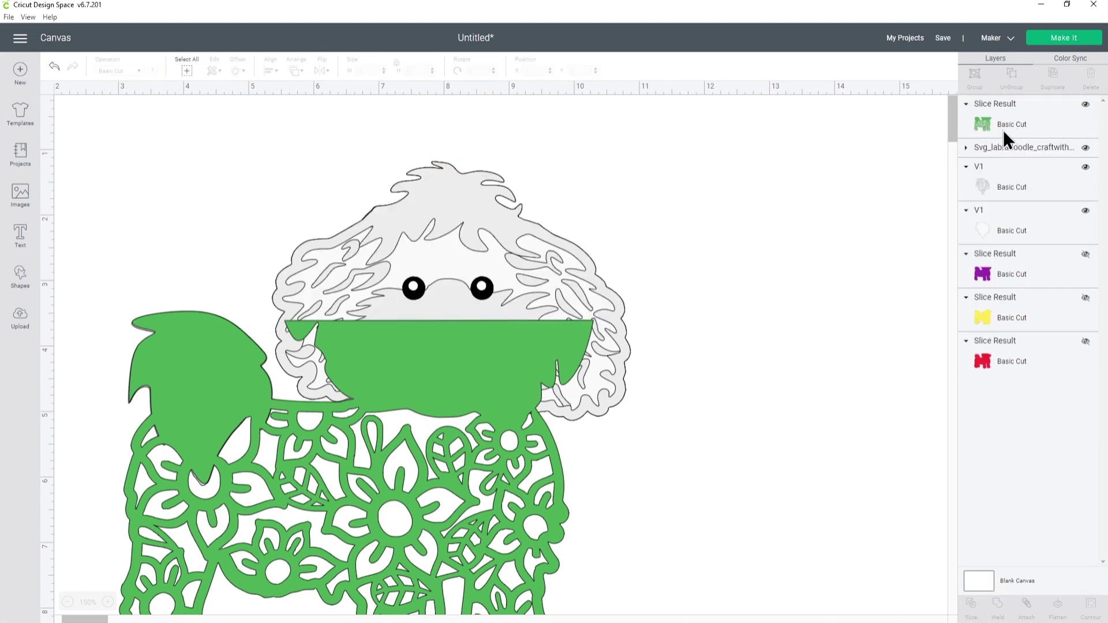
drag(960, 114, 1006, 212)
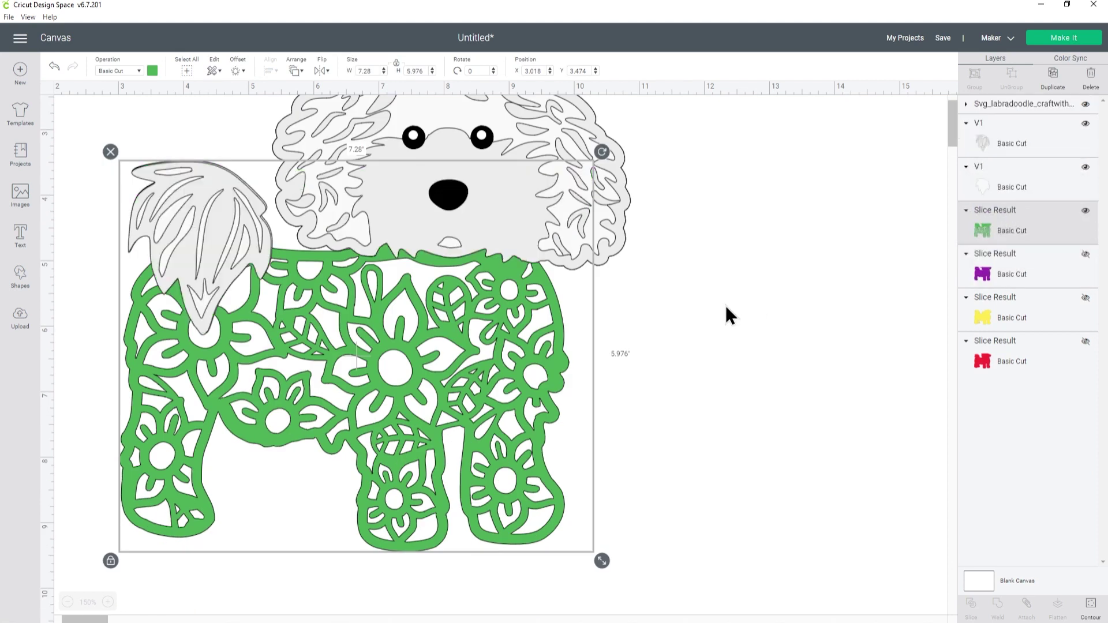
Zoom out twice and drag the green Slice Result body right, away from the grey head
click(690, 328)
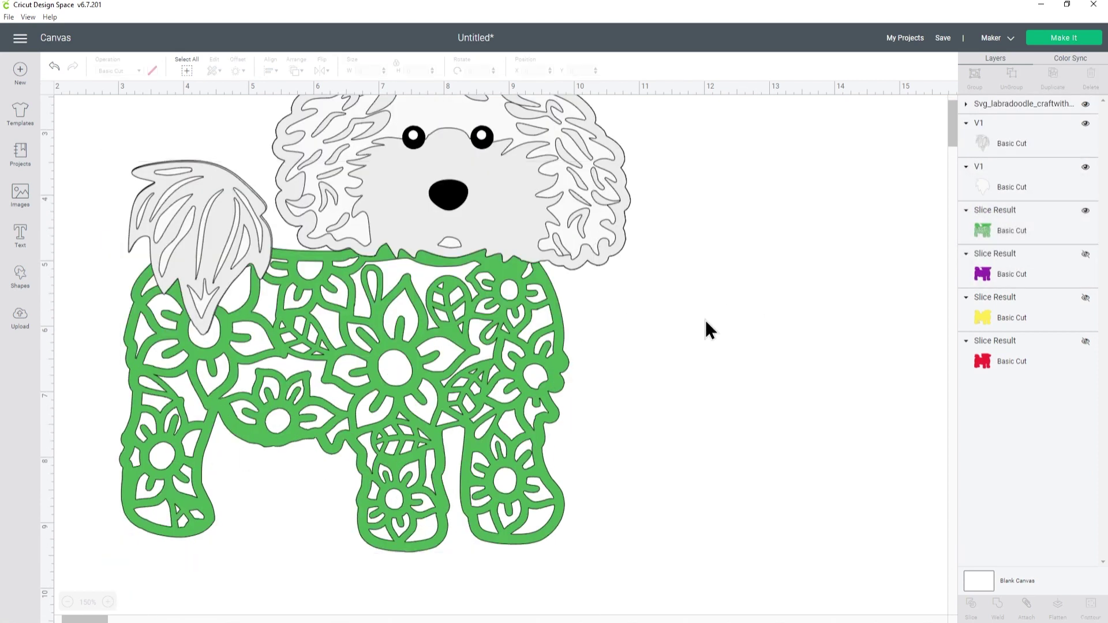
click(67, 602)
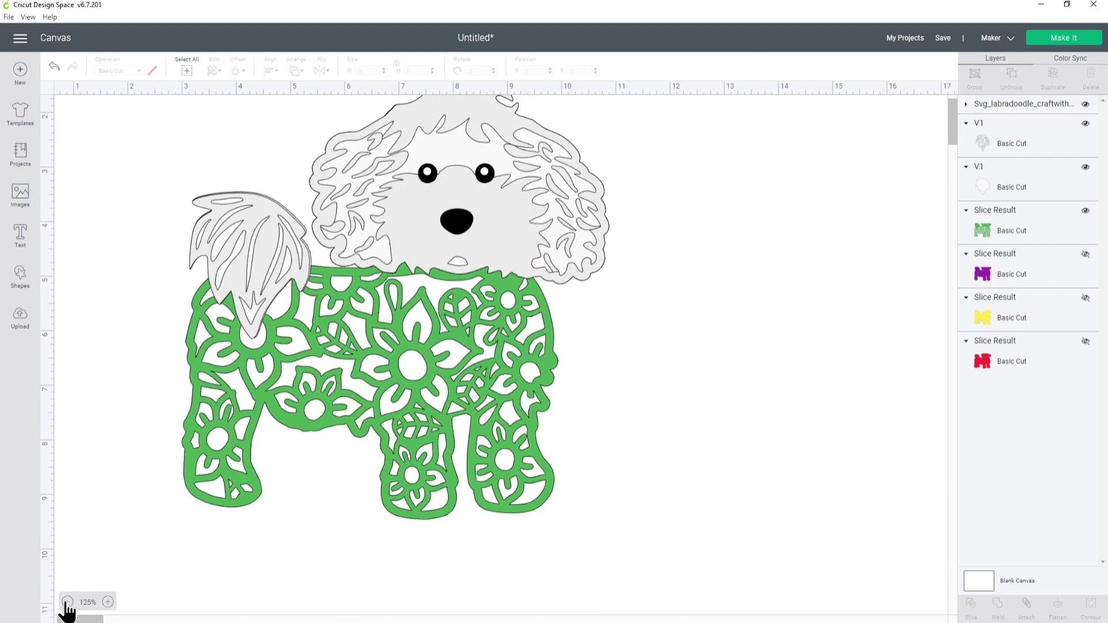
click(67, 602)
click(1004, 221)
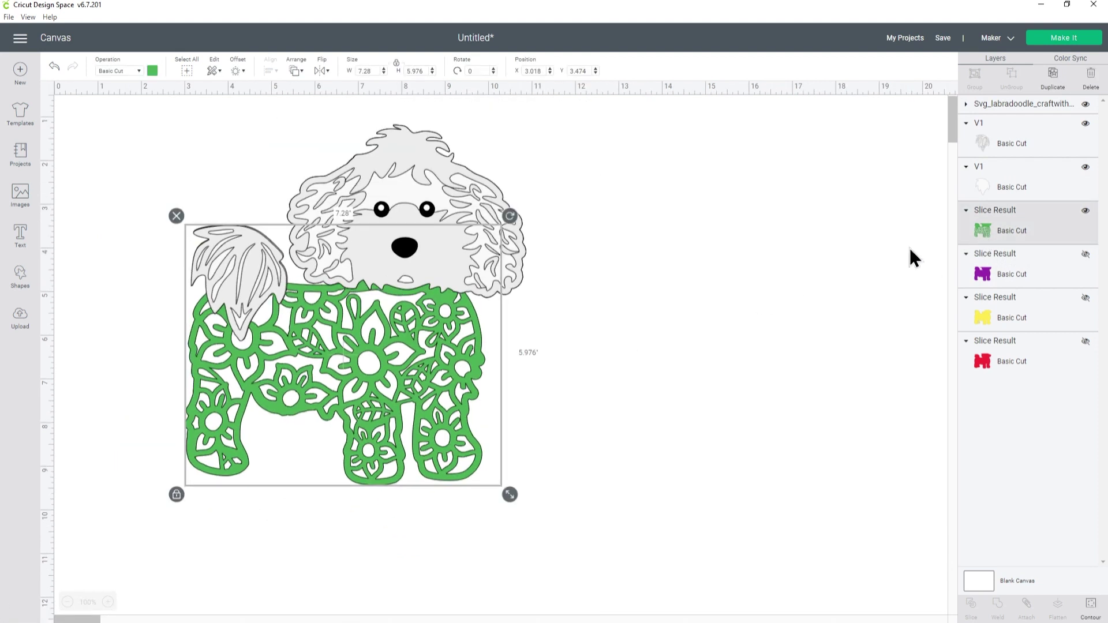
drag(346, 371, 739, 386)
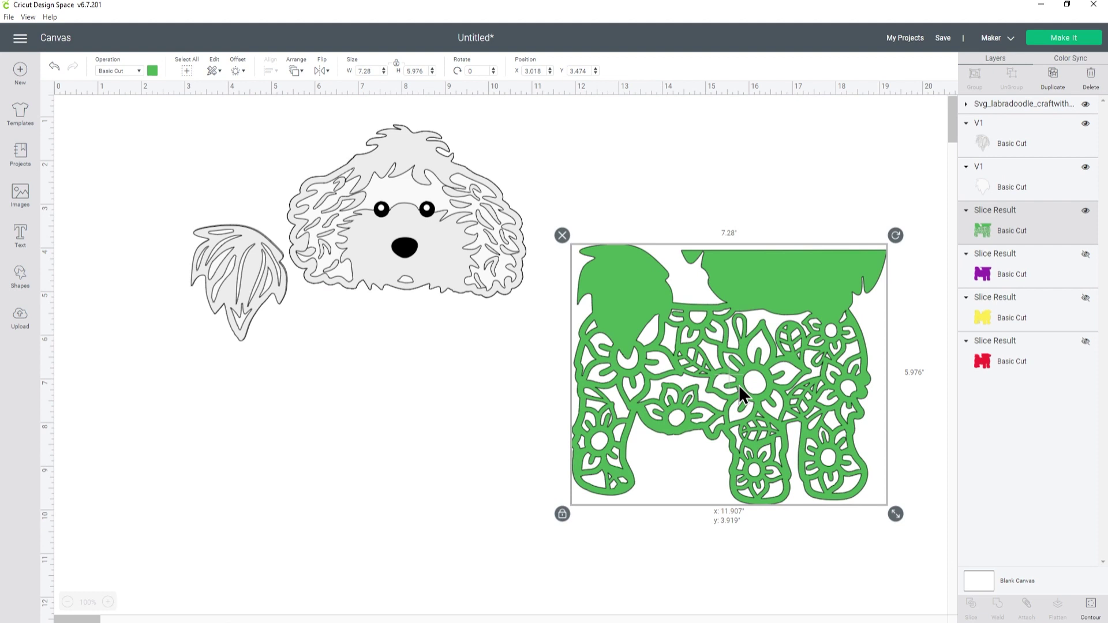
click(787, 144)
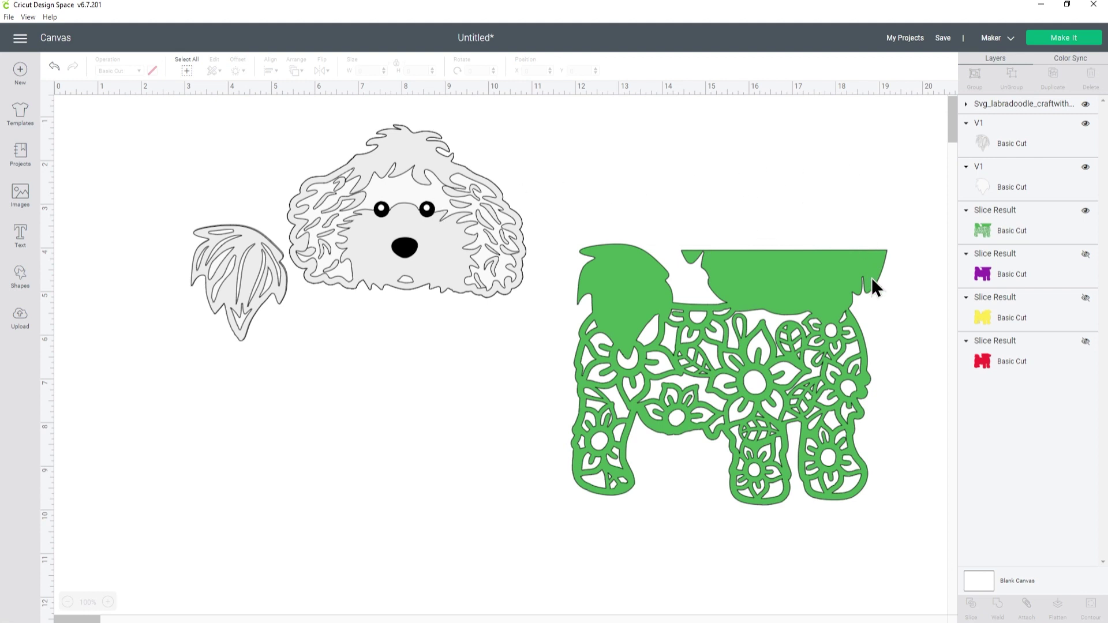
Undo the move and unhide the purple, yellow and red Slice Result layers
click(49, 68)
click(1086, 429)
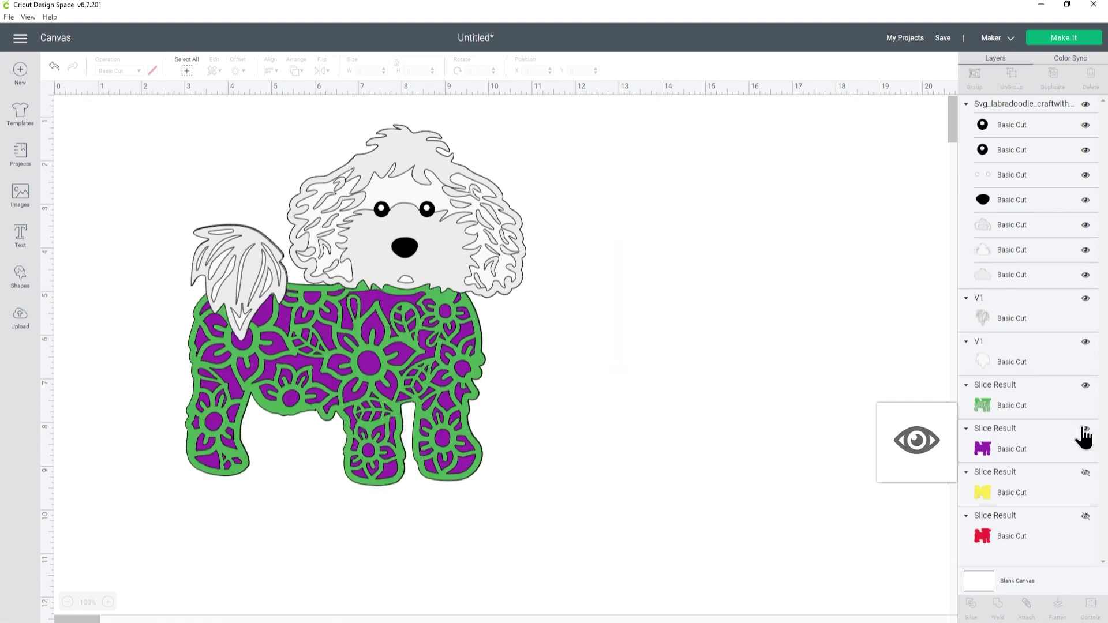
click(1085, 472)
click(1085, 516)
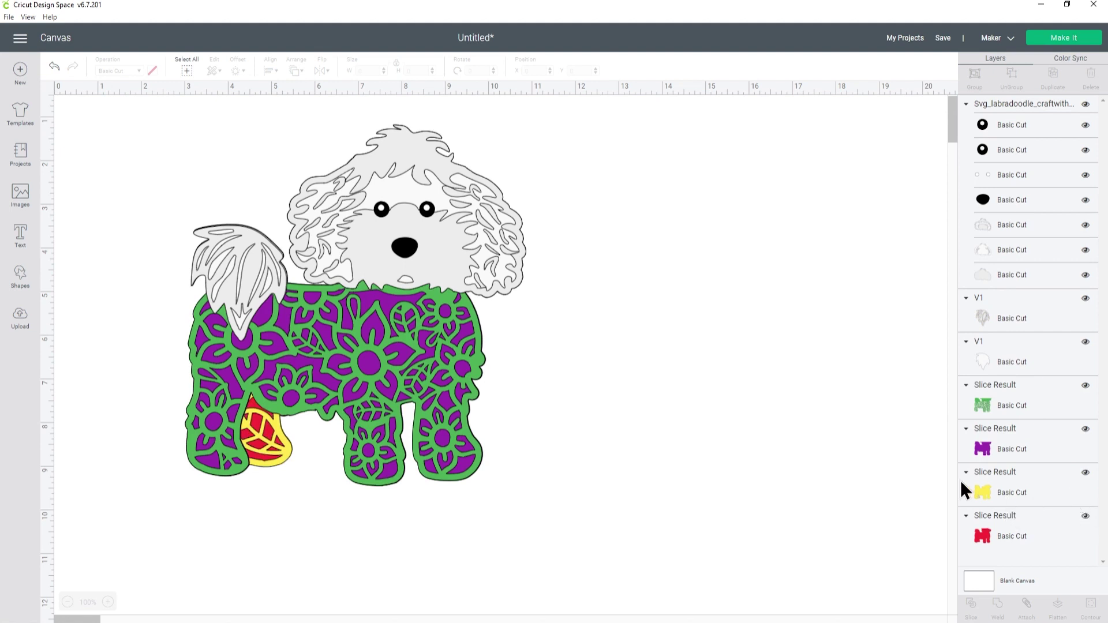
click(998, 106)
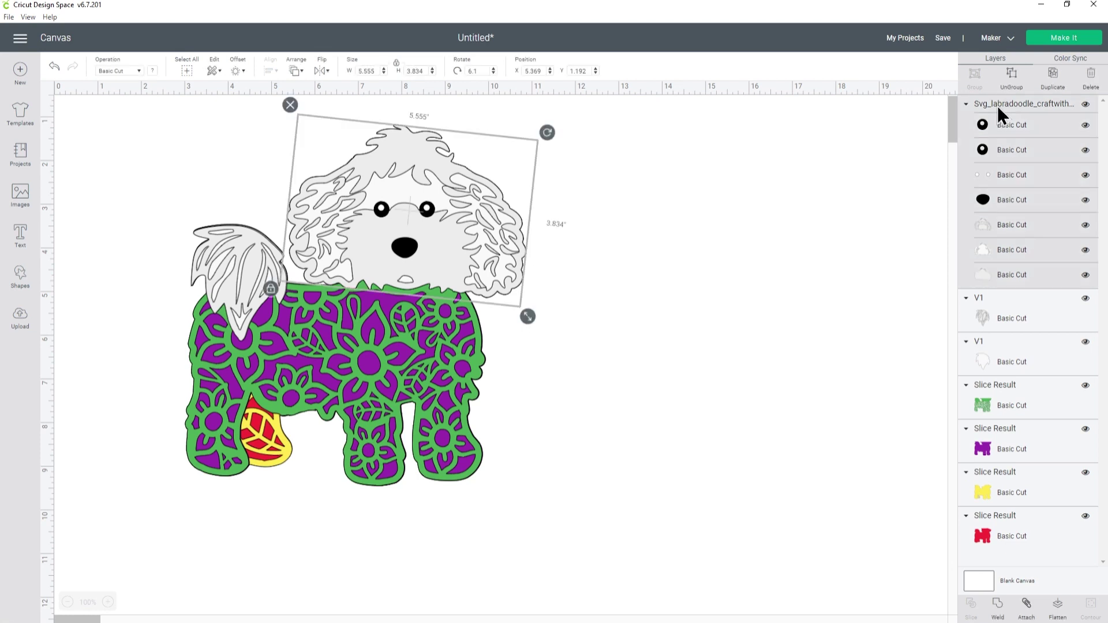
Ungroup the labradoodle head, then duplicate its base shape and move the copy right
click(1013, 92)
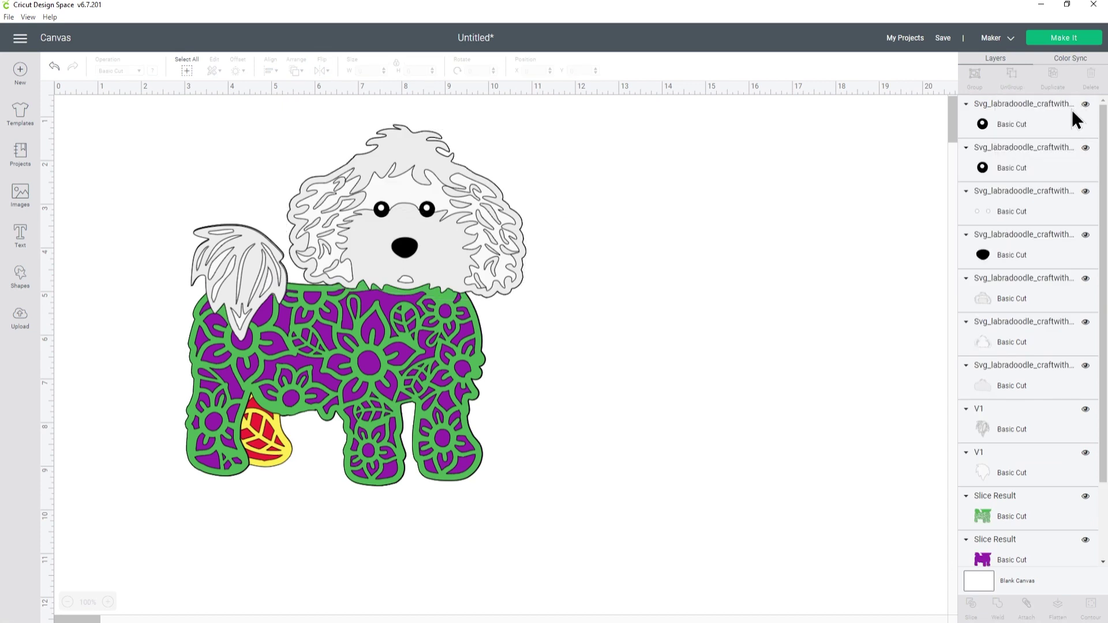
click(1018, 387)
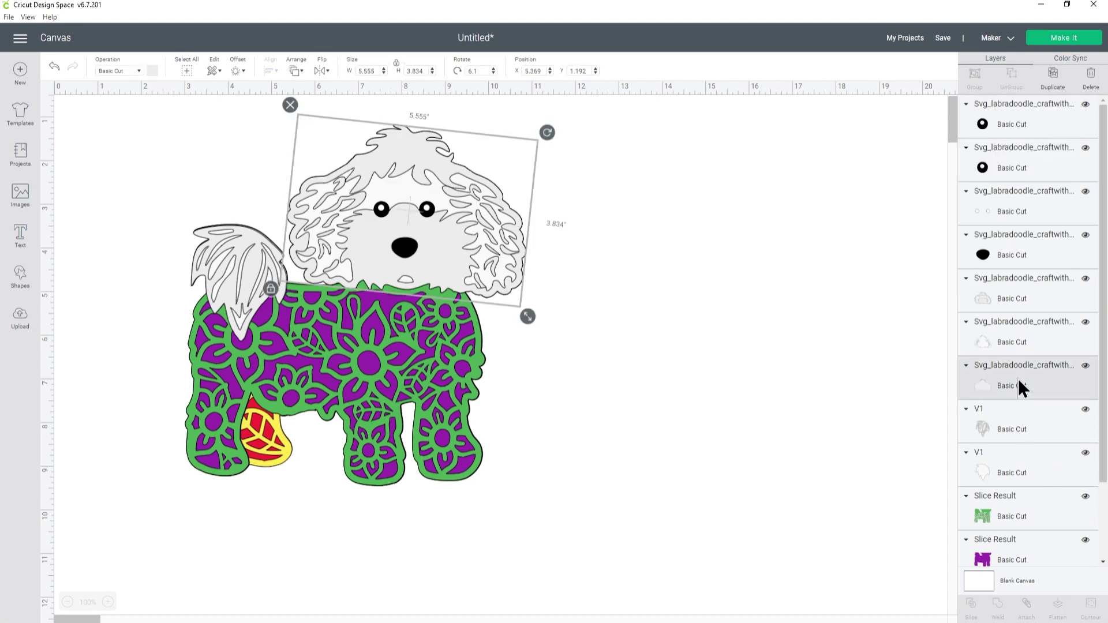
click(1053, 78)
drag(481, 248, 820, 330)
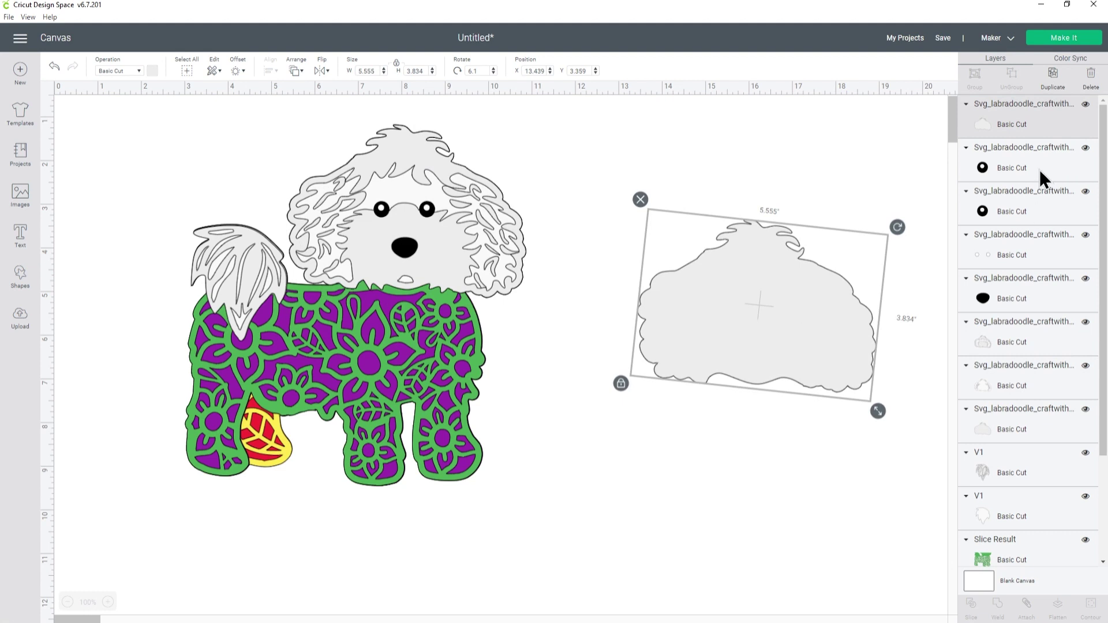
Regroup the eyes, highlights, nose and base head pieces, and reposition the grey base copy
click(1017, 165)
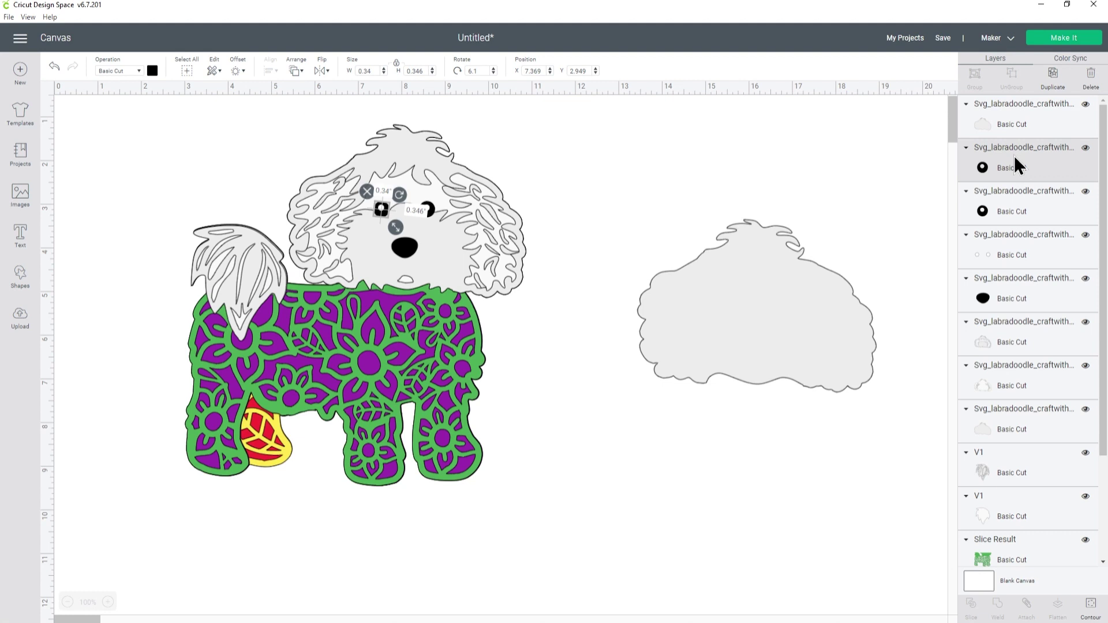
shift+click(1016, 213)
shift+click(1017, 240)
shift+click(1017, 297)
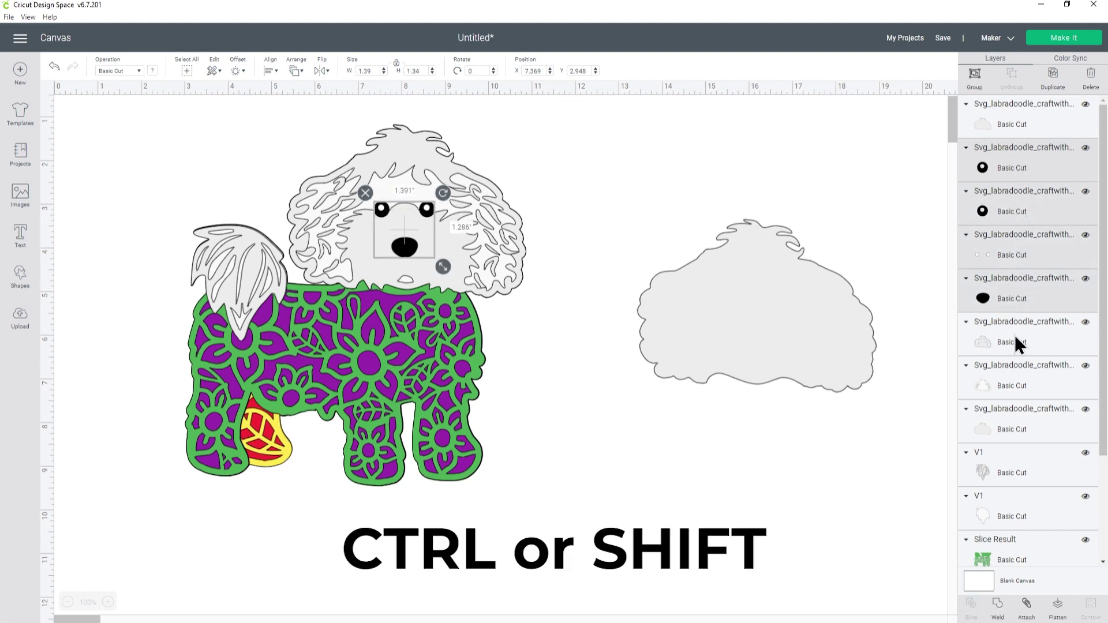
shift+click(1020, 342)
shift+click(1030, 383)
shift+click(1027, 426)
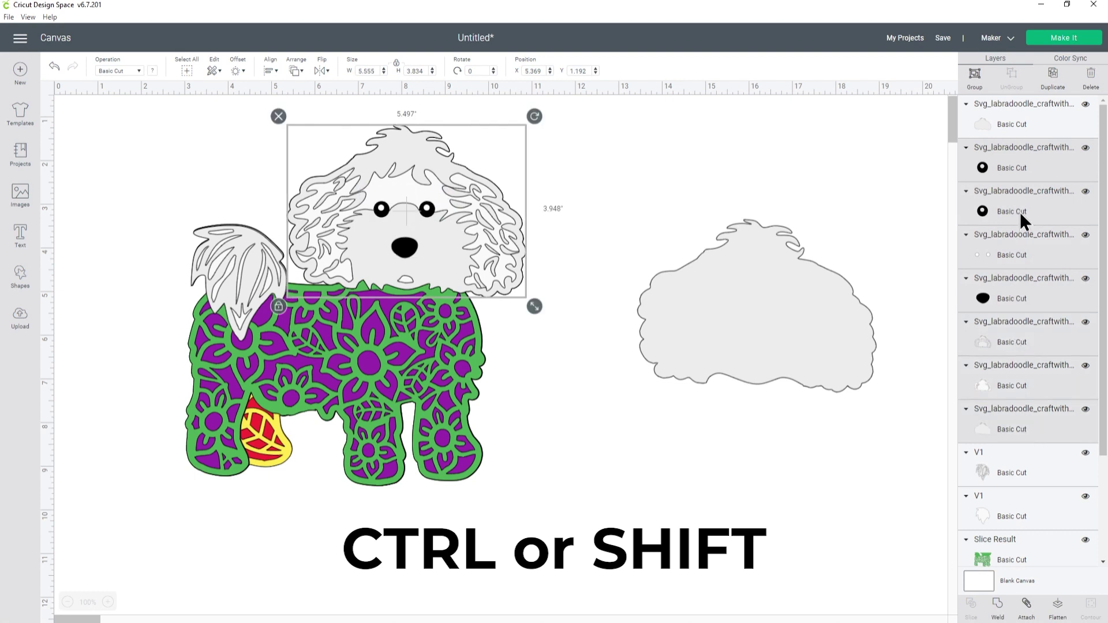
click(974, 74)
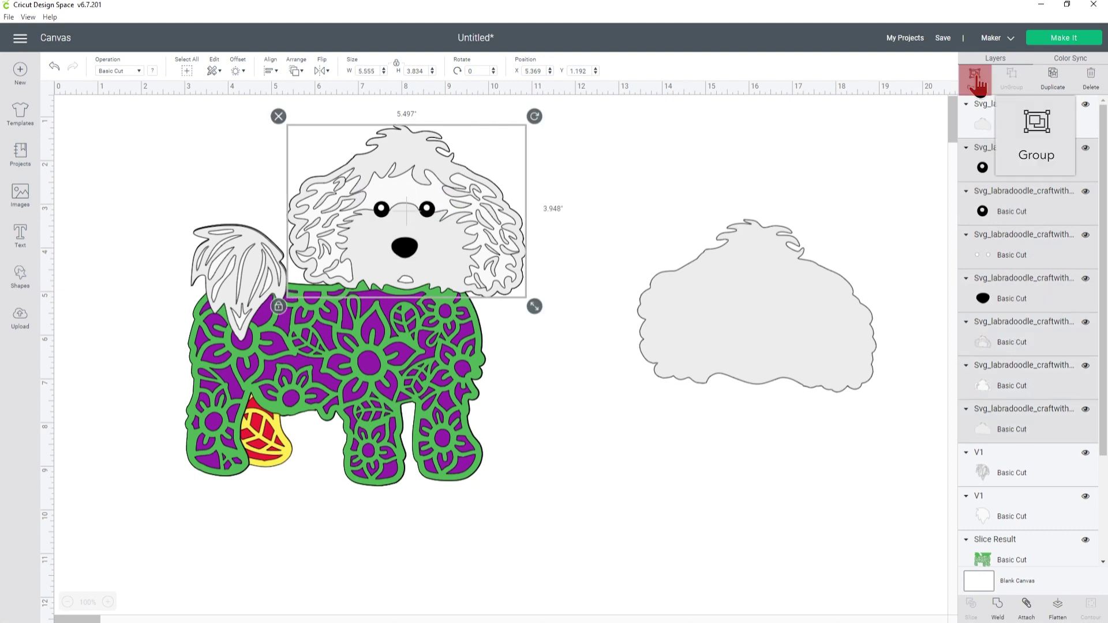
drag(798, 324, 719, 212)
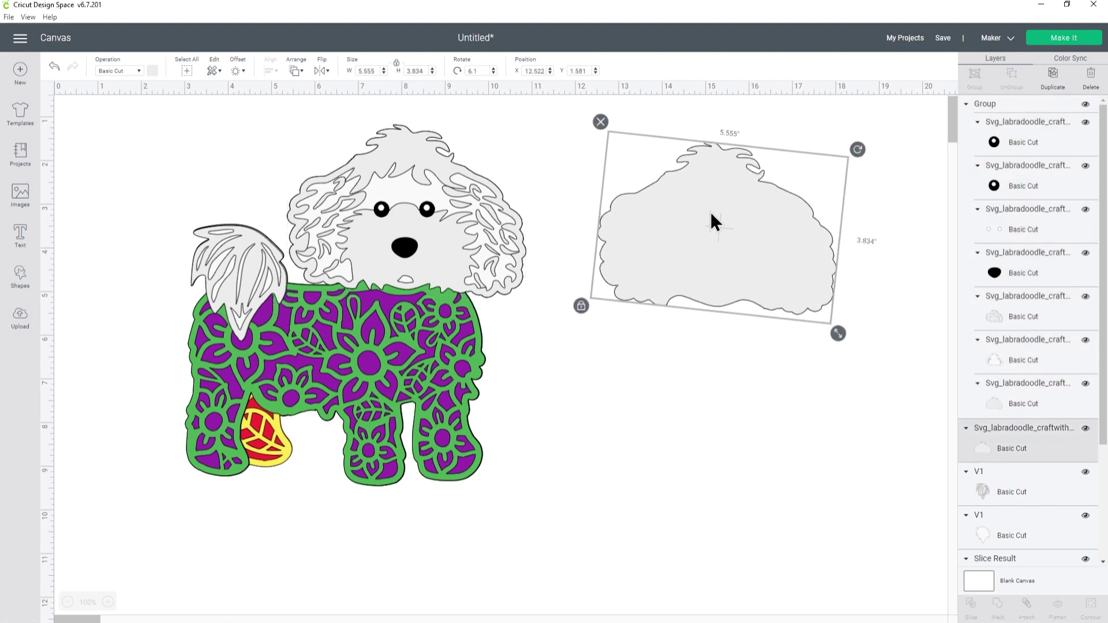
drag(663, 294, 657, 291)
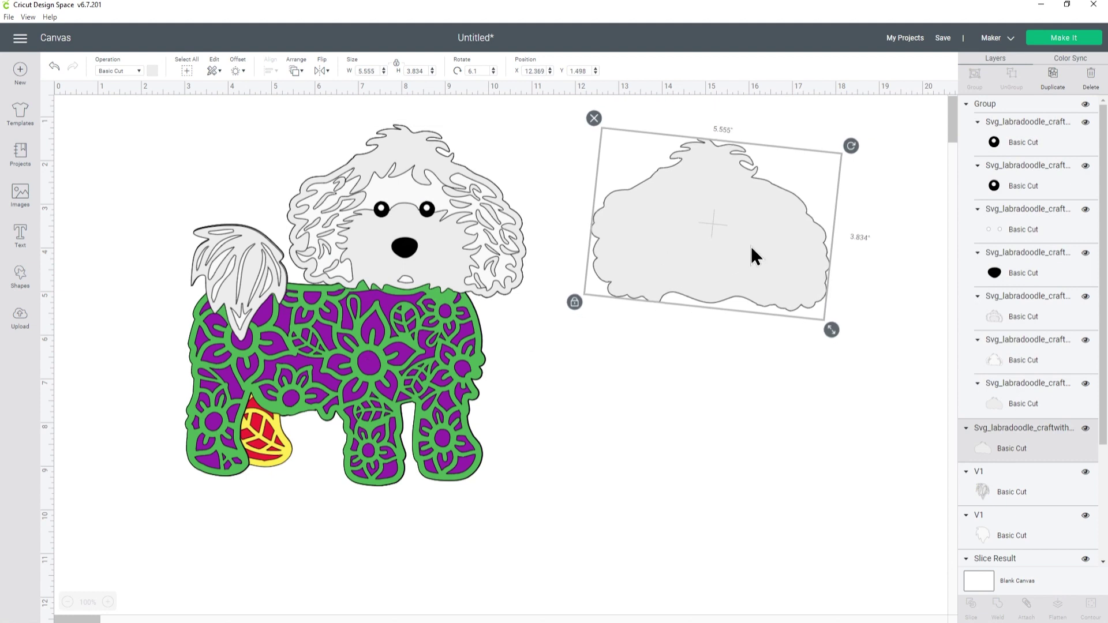
Colour the head base copy red and duplicate it
click(152, 76)
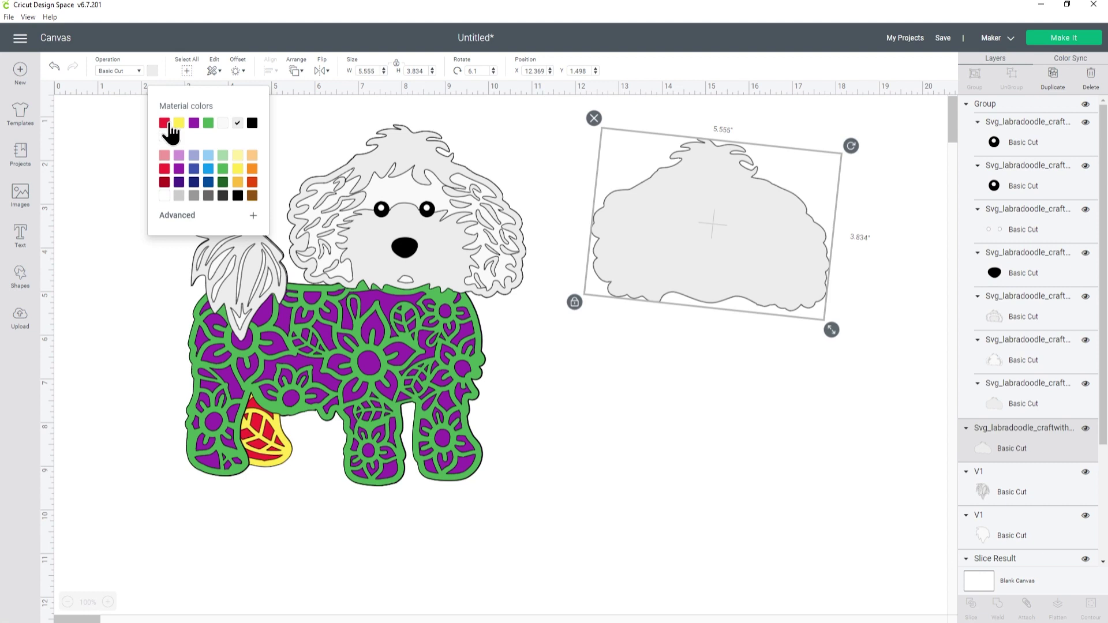
click(154, 76)
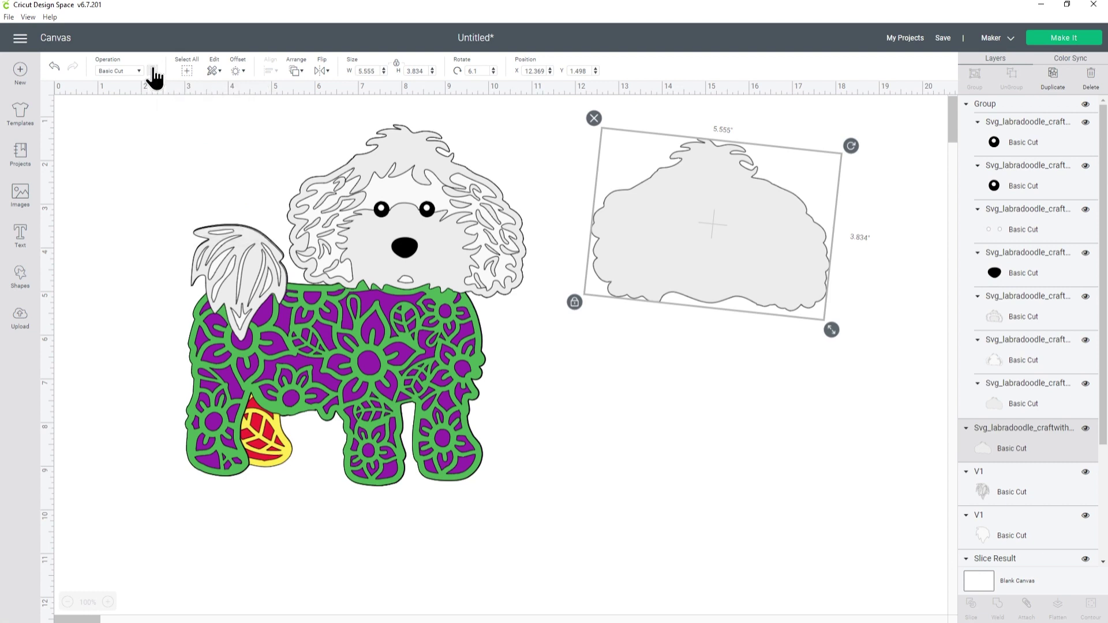
click(153, 77)
click(166, 122)
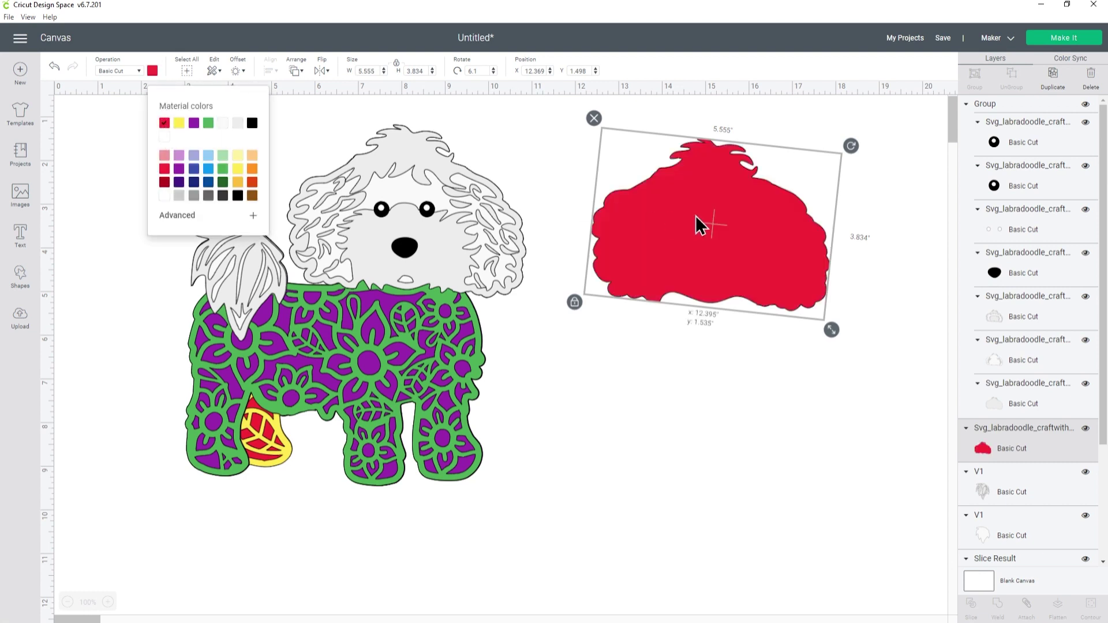
right_click(699, 221)
click(723, 312)
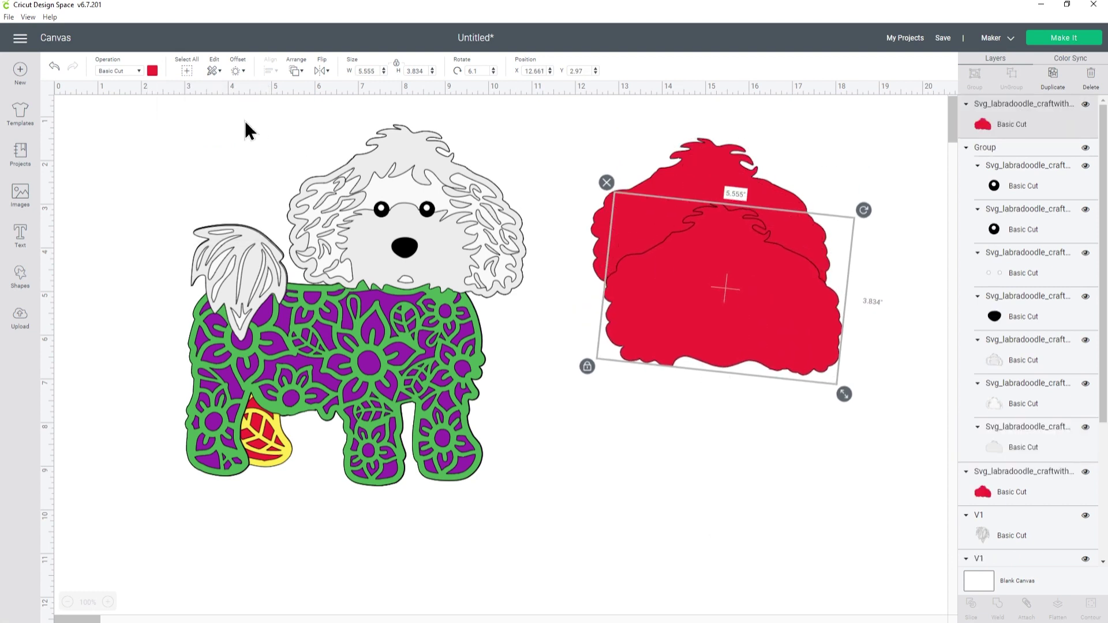
Colour the duplicate yellow and duplicate it
click(152, 72)
click(179, 122)
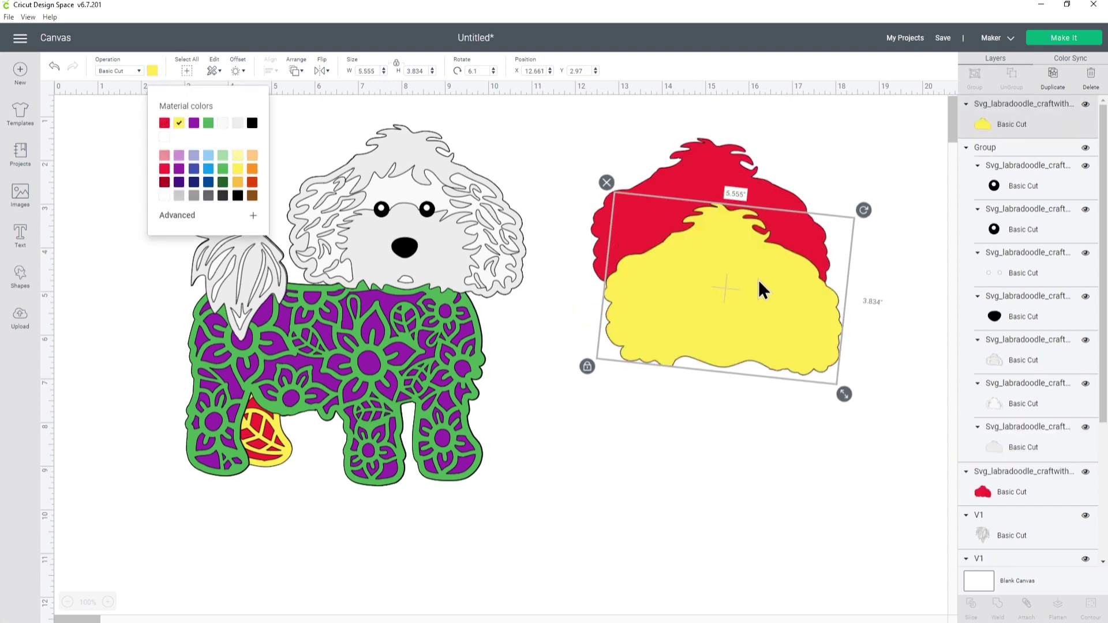
right_click(760, 282)
click(812, 378)
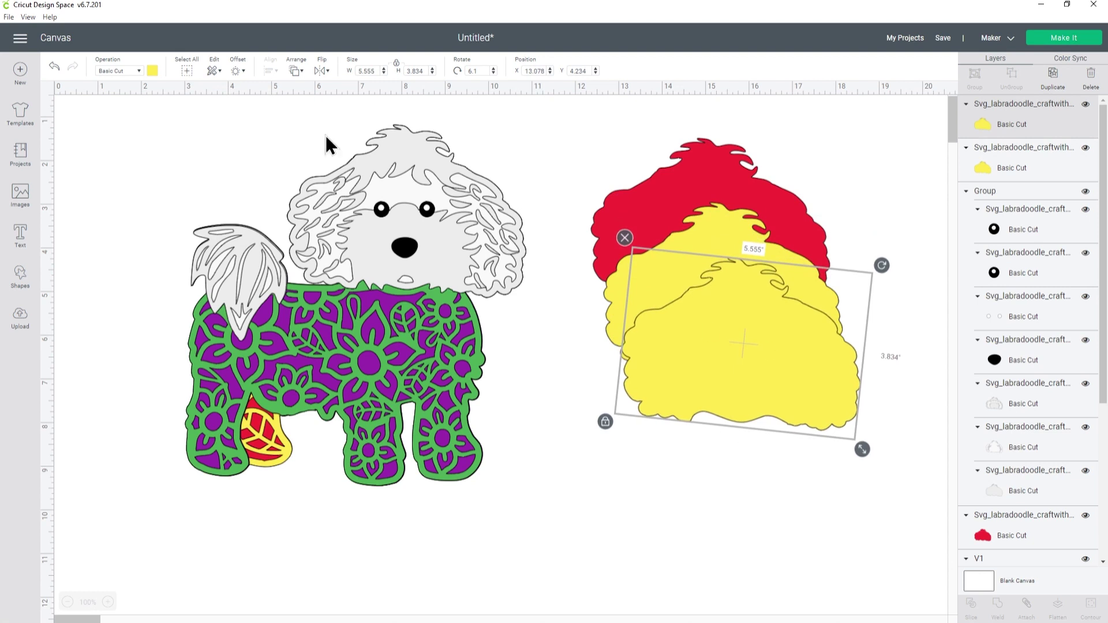
Colour the newest copy purple and duplicate it again
click(152, 71)
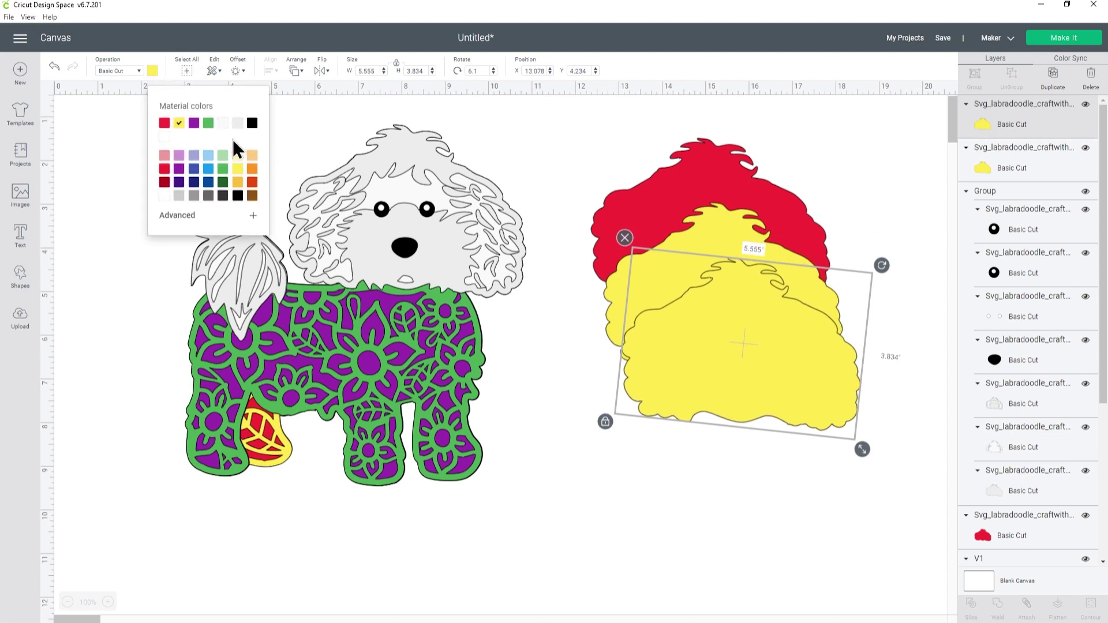
click(194, 122)
right_click(750, 310)
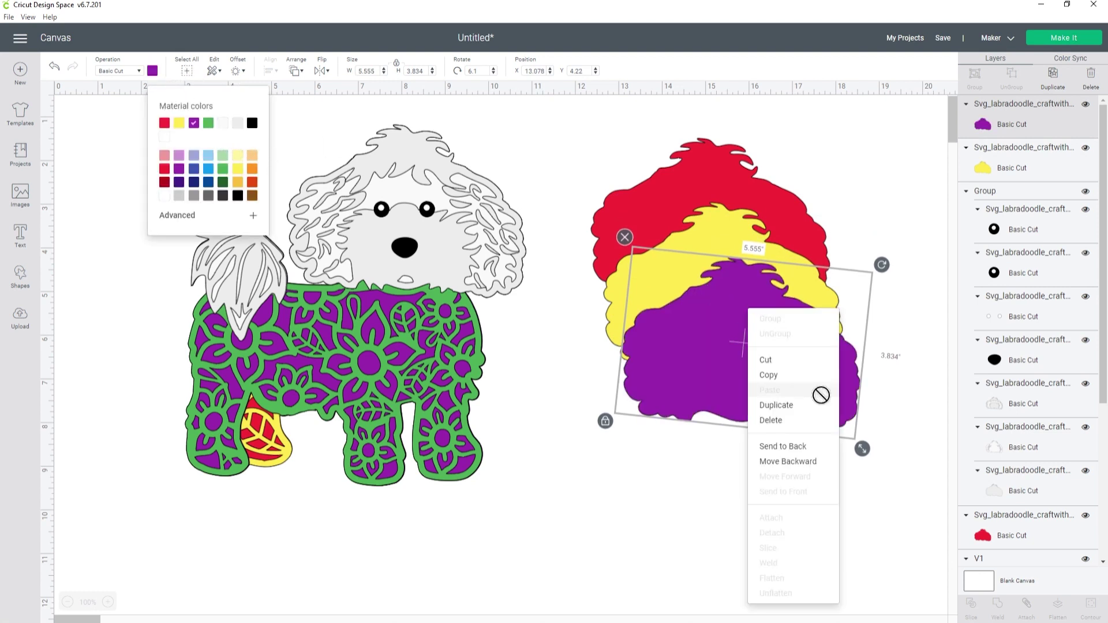
click(817, 407)
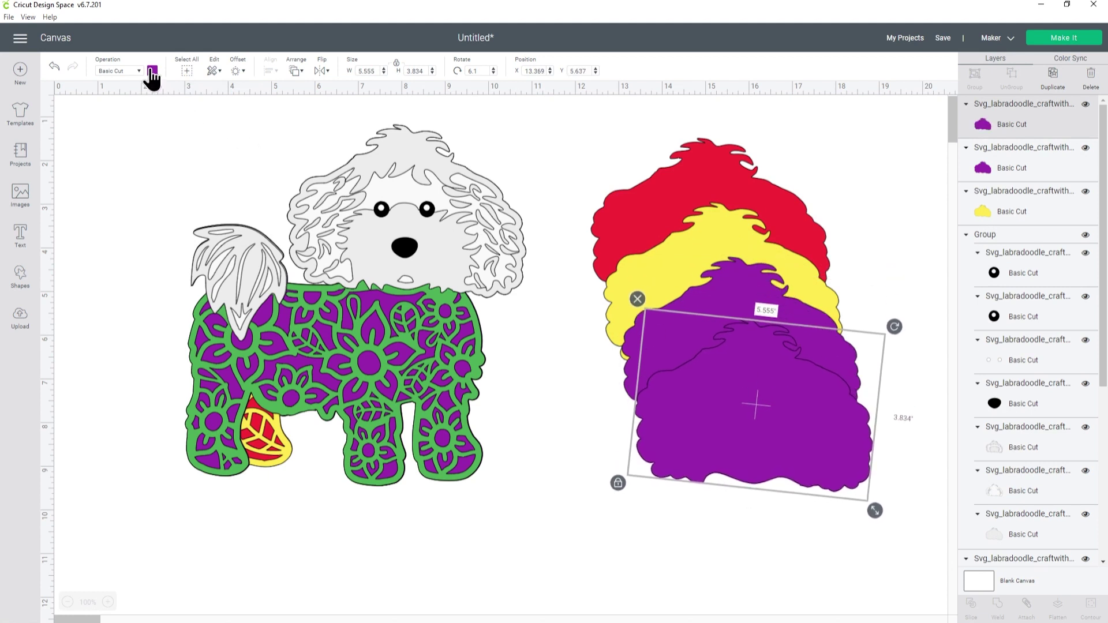
click(151, 71)
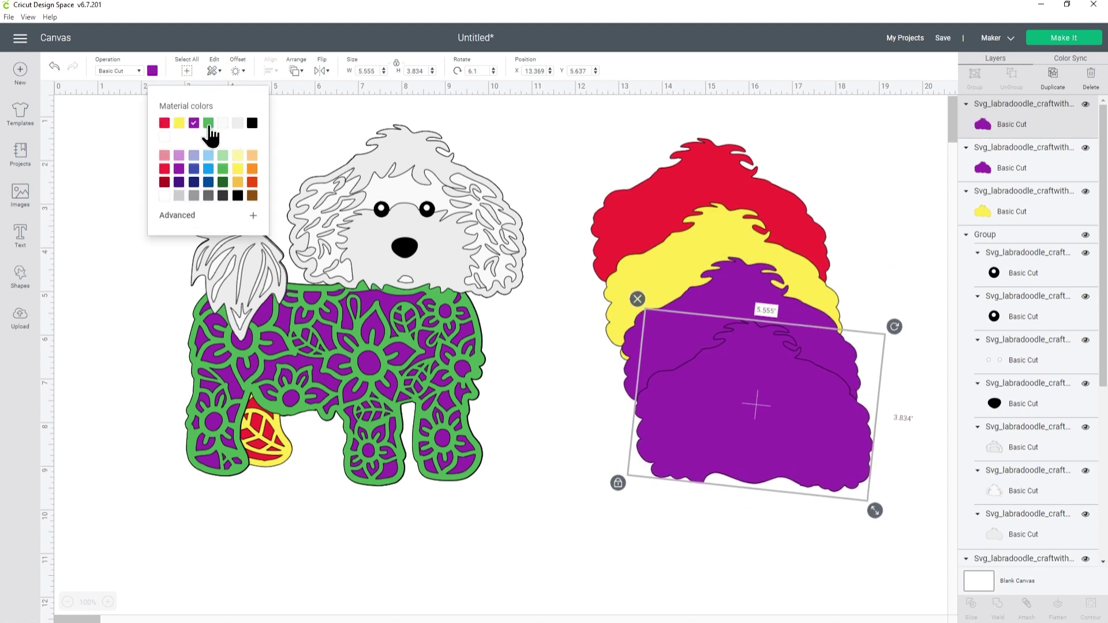
Colour the last copy green and centre-align all four coloured copies into one stack
click(208, 125)
drag(566, 108, 918, 547)
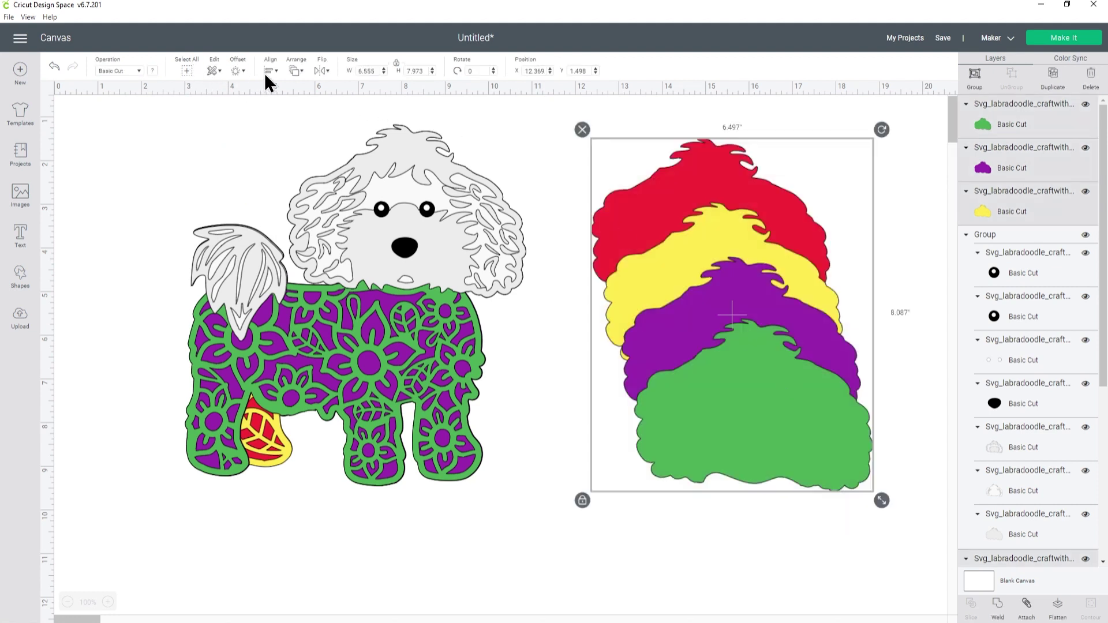
click(272, 77)
click(338, 191)
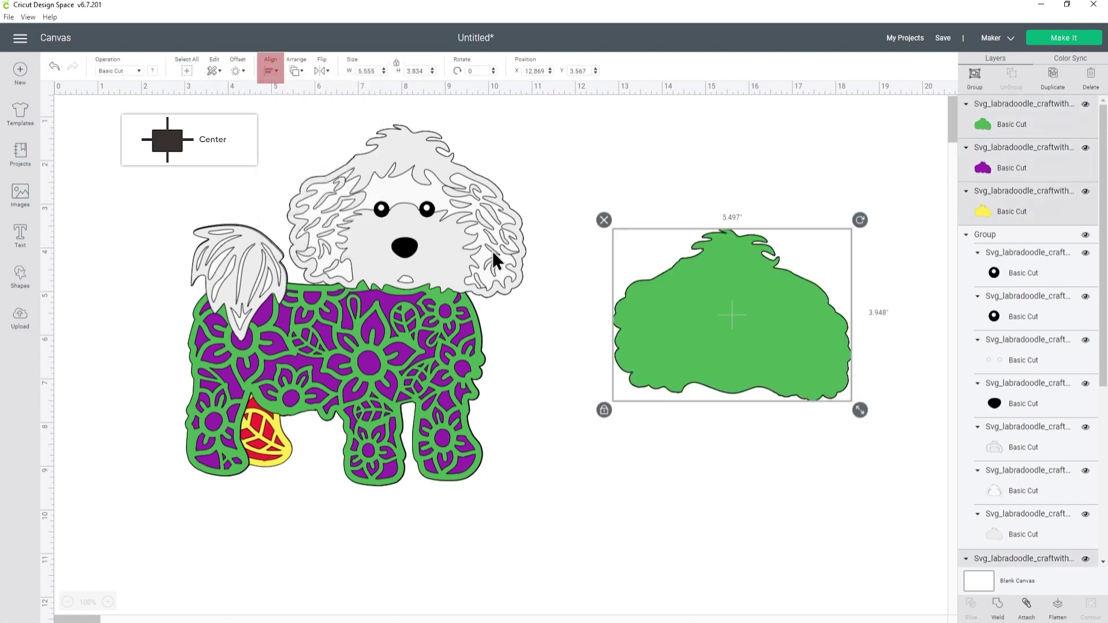
drag(811, 348, 798, 317)
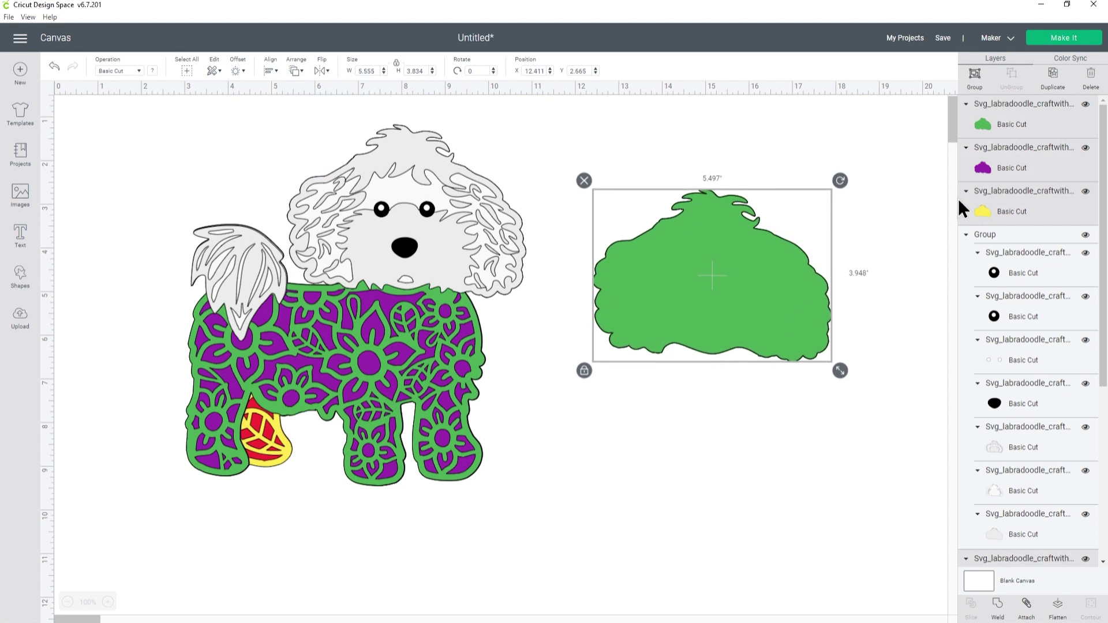
Move the coloured stack over the dog's head, undoing a mistaken head-group move
click(882, 301)
mouse_move(389, 207)
mouse_down()
mouse_move(528, 240)
mouse_move(502, 234)
mouse_up()
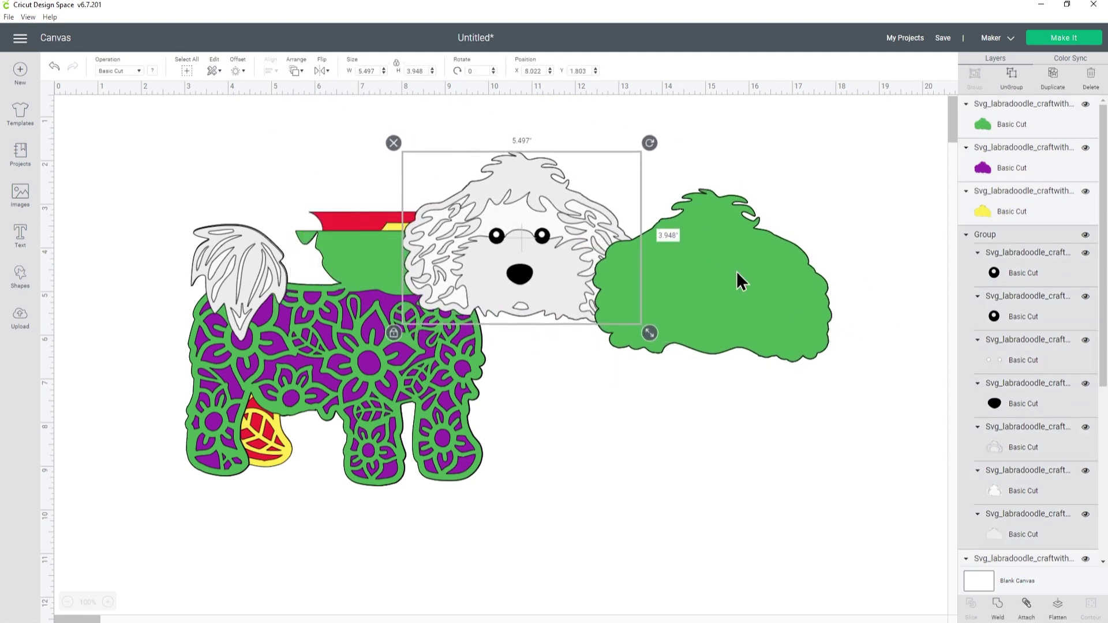
key(ctrl+z)
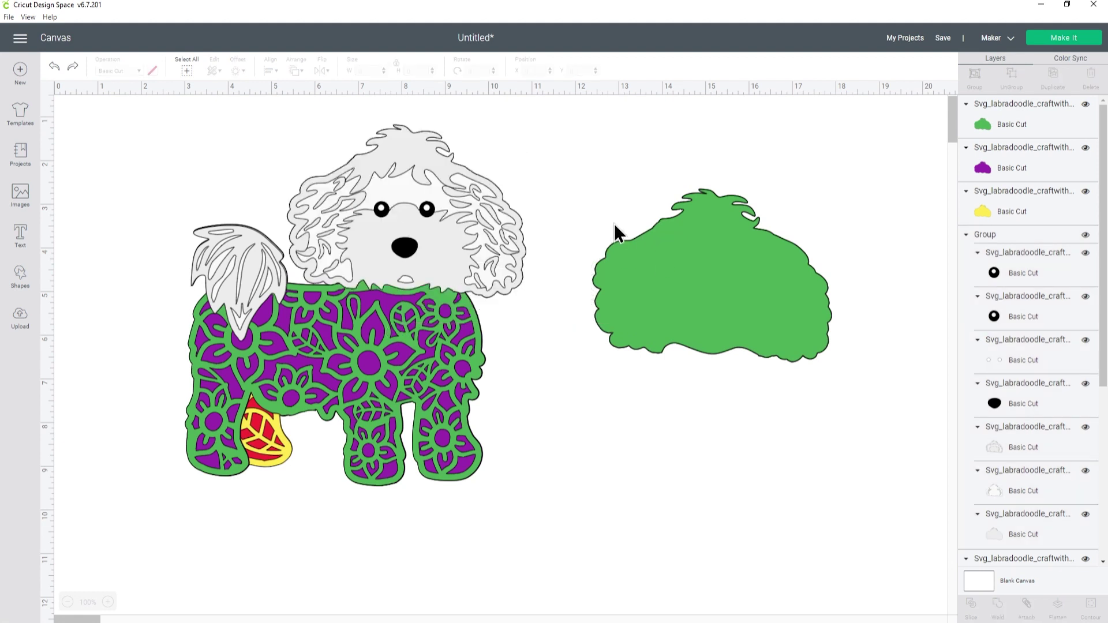
click(677, 255)
drag(589, 161, 844, 351)
mouse_move(756, 287)
mouse_down()
mouse_move(774, 308)
mouse_move(474, 232)
mouse_up()
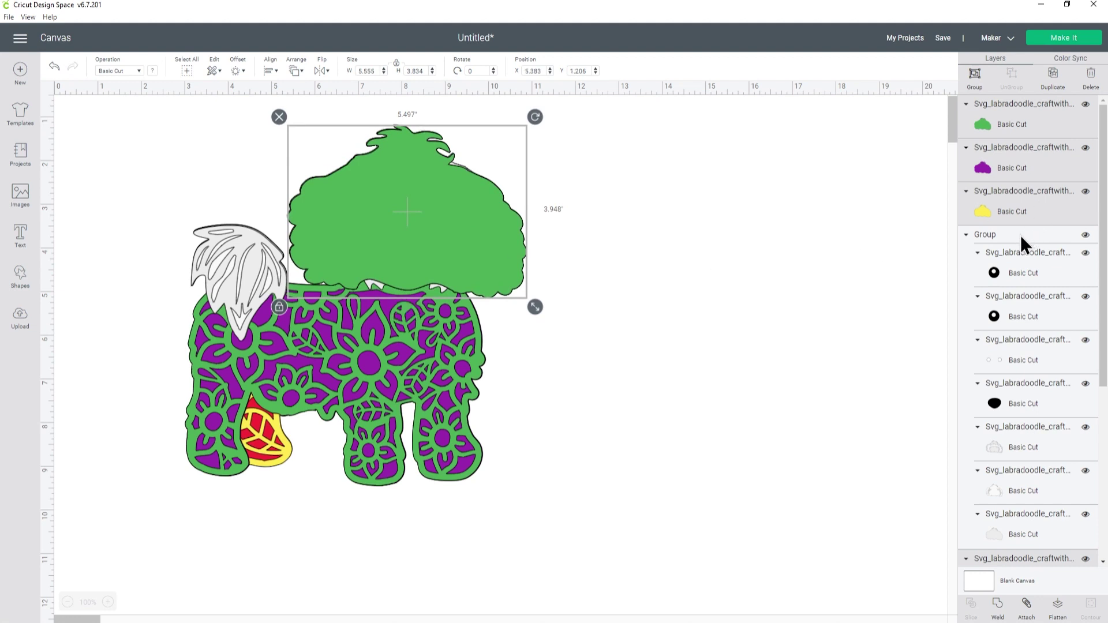
Send the white labradoodle face group to the front
click(990, 235)
click(965, 235)
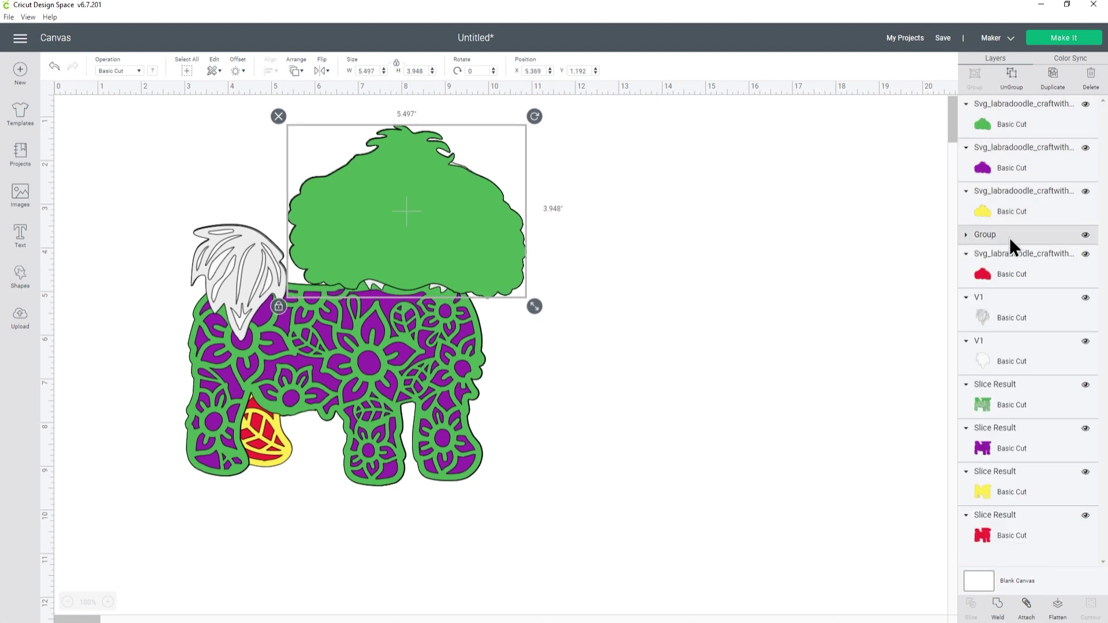
click(294, 70)
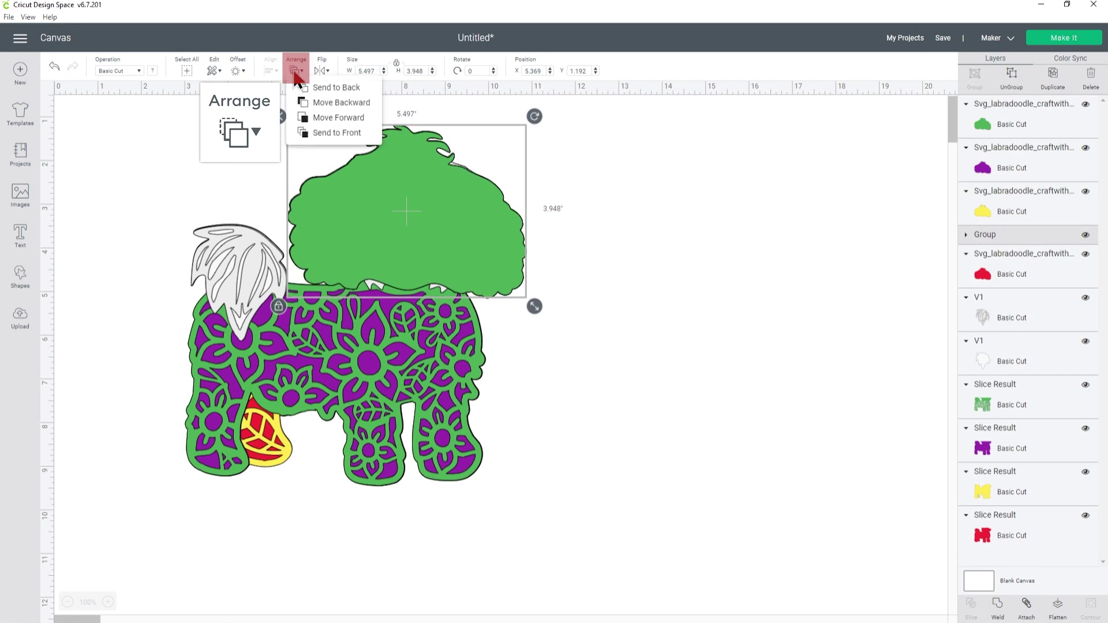
click(304, 130)
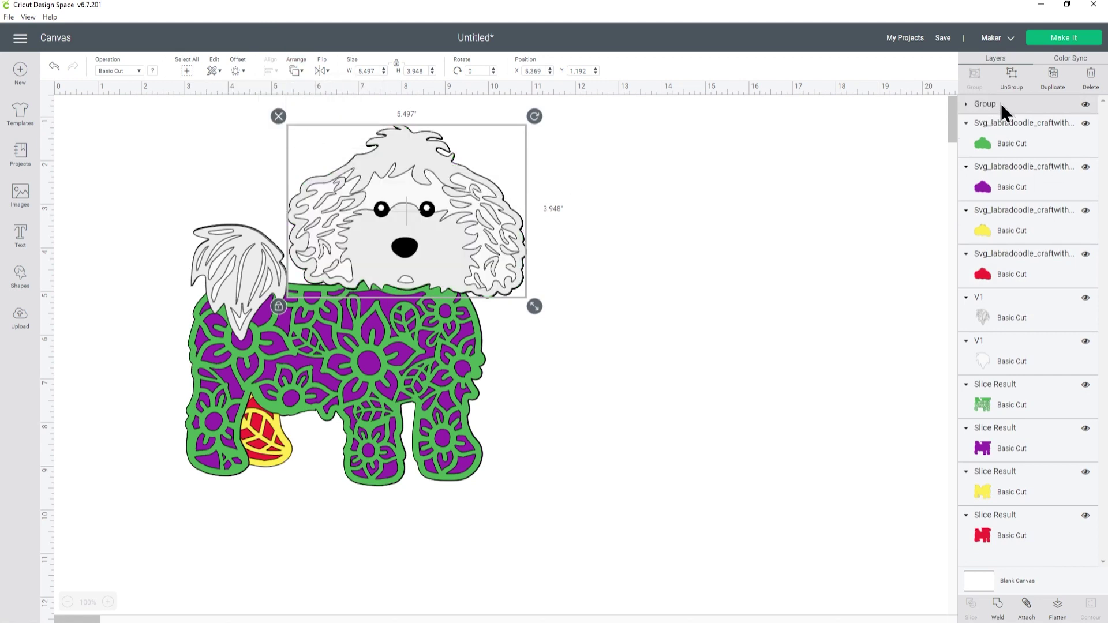
Centre-align the four Svg_labradoodle layers and nudge the head stack into place
shift+click(1015, 147)
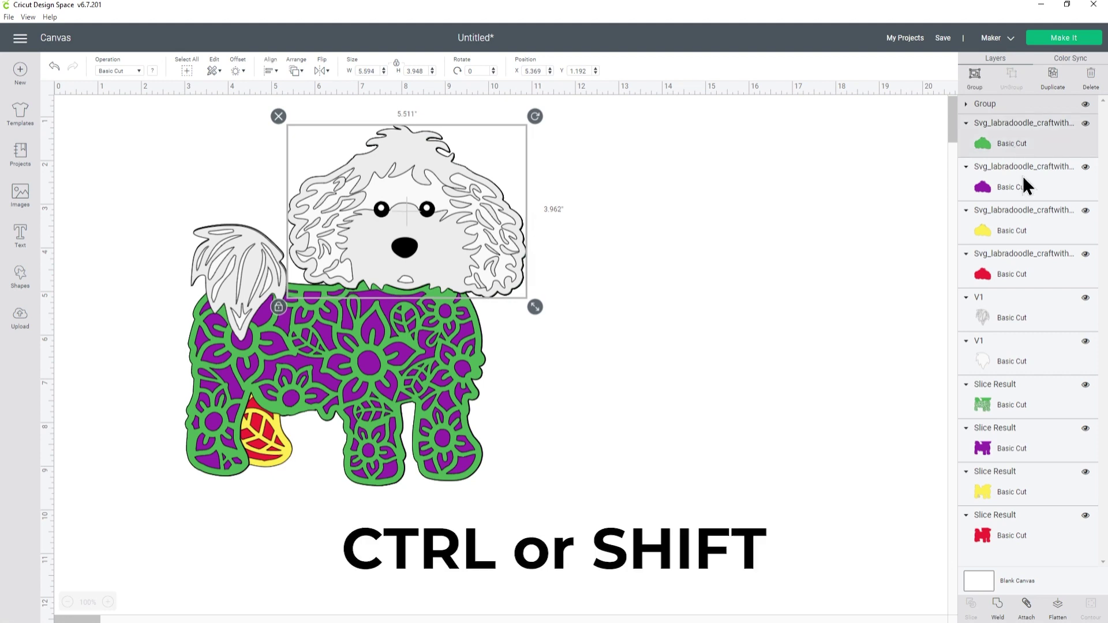
shift+click(1024, 184)
shift+click(1019, 227)
shift+click(1018, 262)
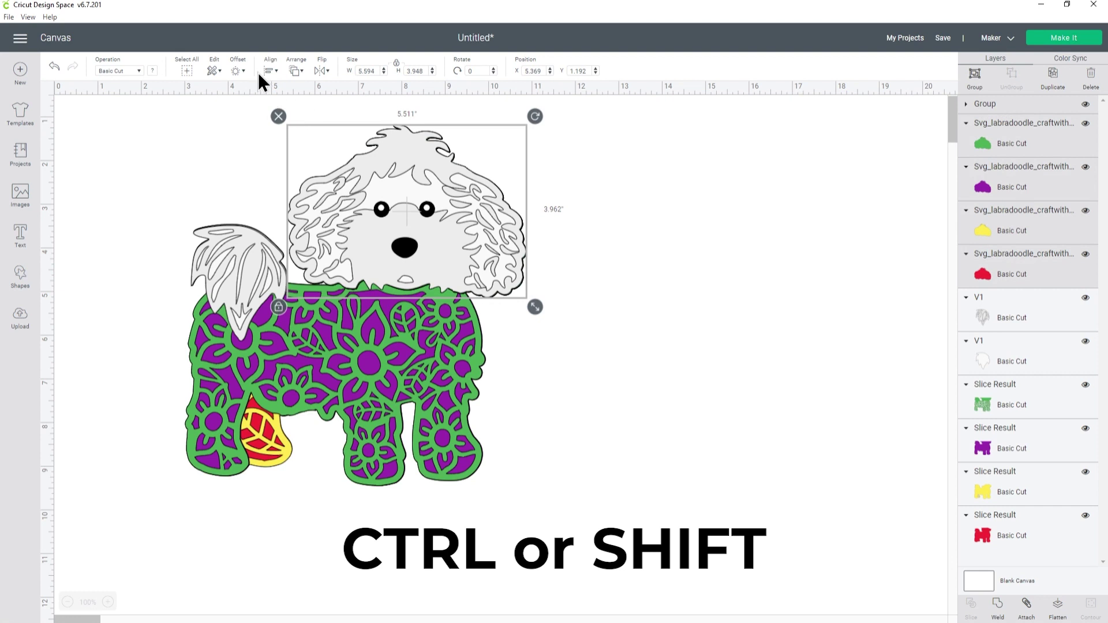
click(309, 193)
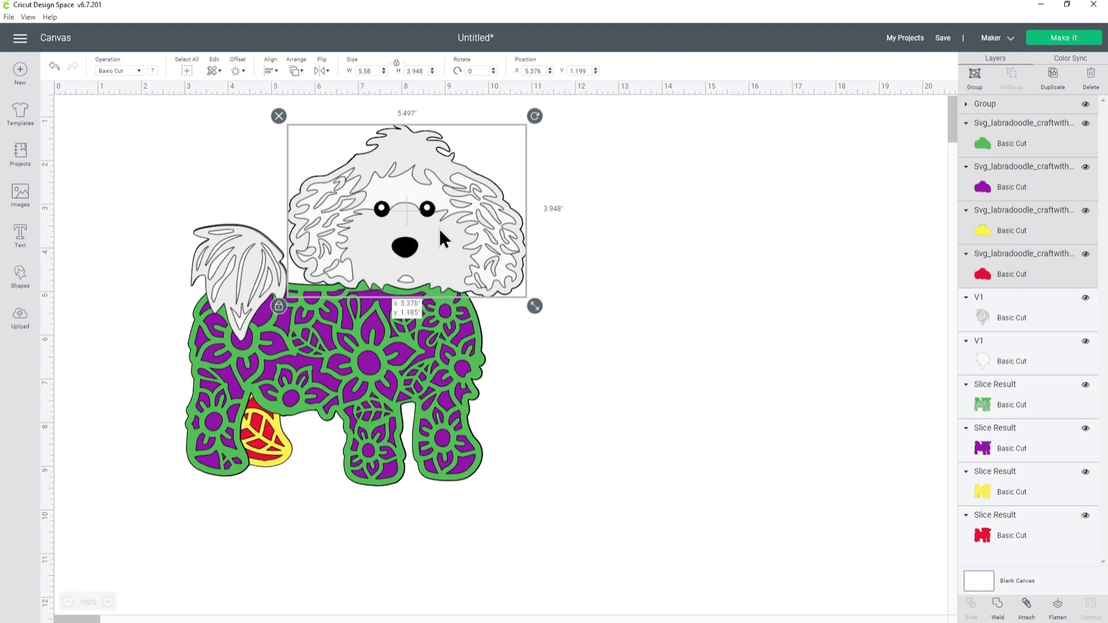
mouse_move(439, 228)
mouse_down()
mouse_move(449, 230)
mouse_move(436, 227)
mouse_up()
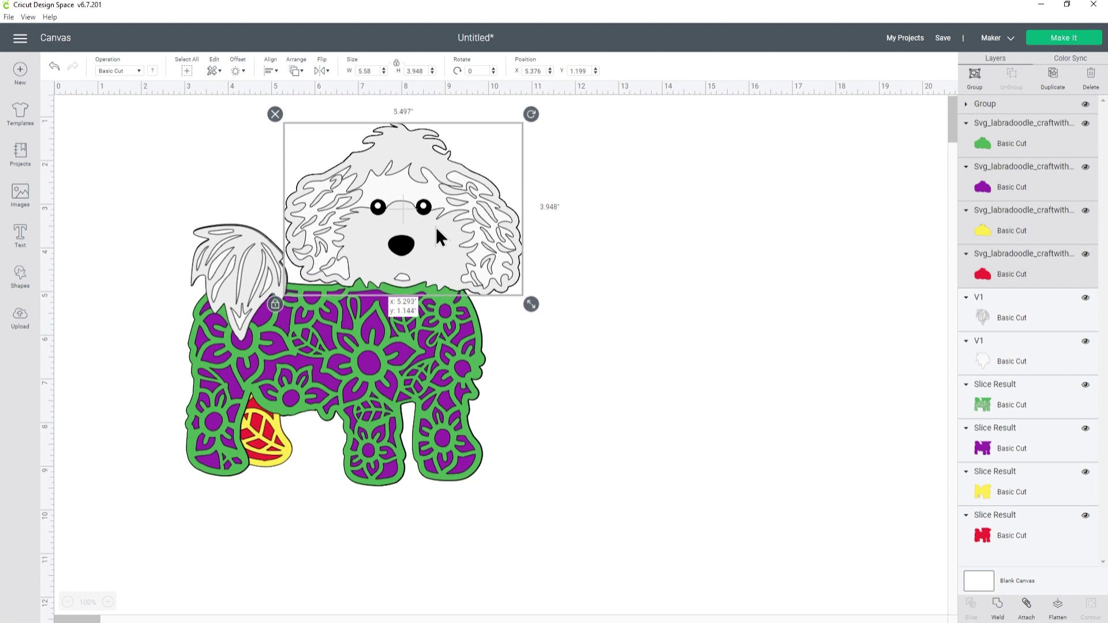
drag(435, 227, 438, 227)
click(626, 204)
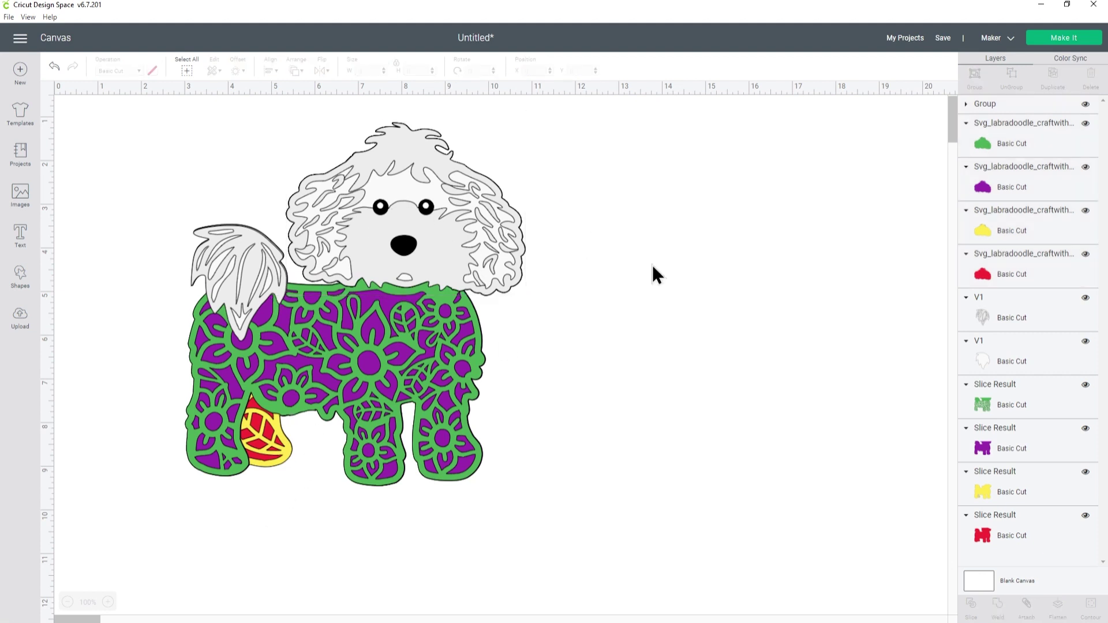
Hide the face and other colour layers, then weld the red head copy to the red body slice
click(1085, 105)
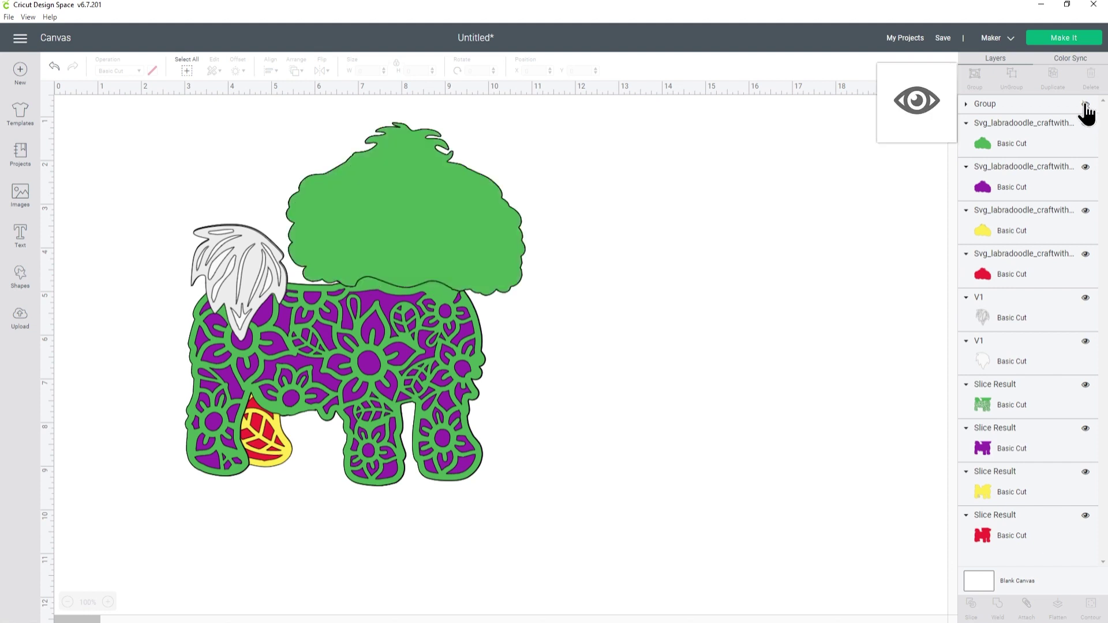
click(1085, 123)
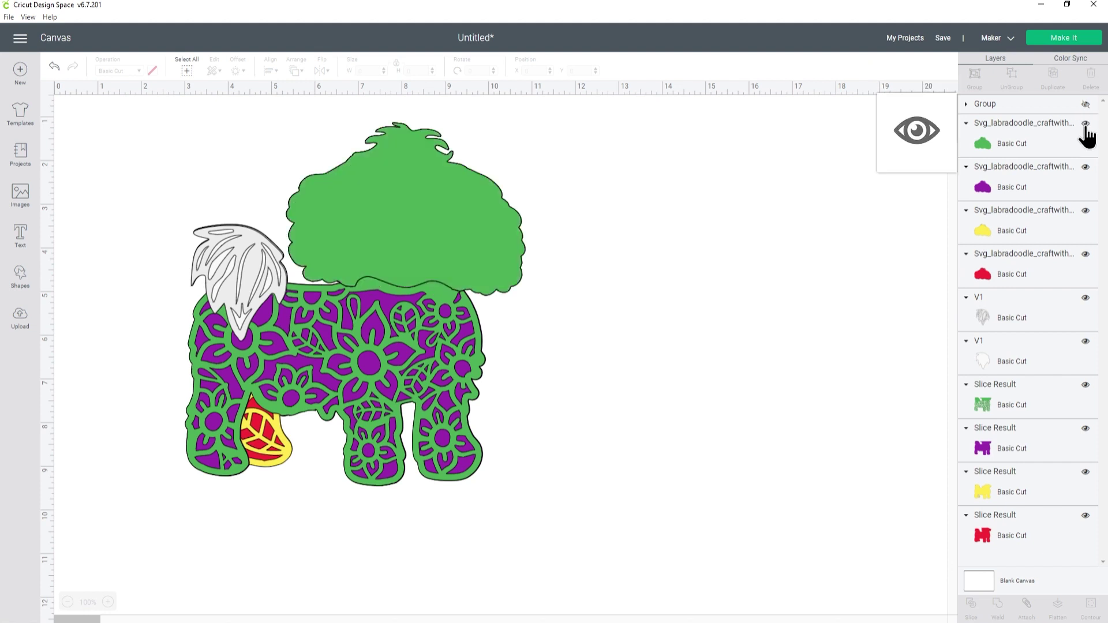
click(1086, 167)
click(1086, 210)
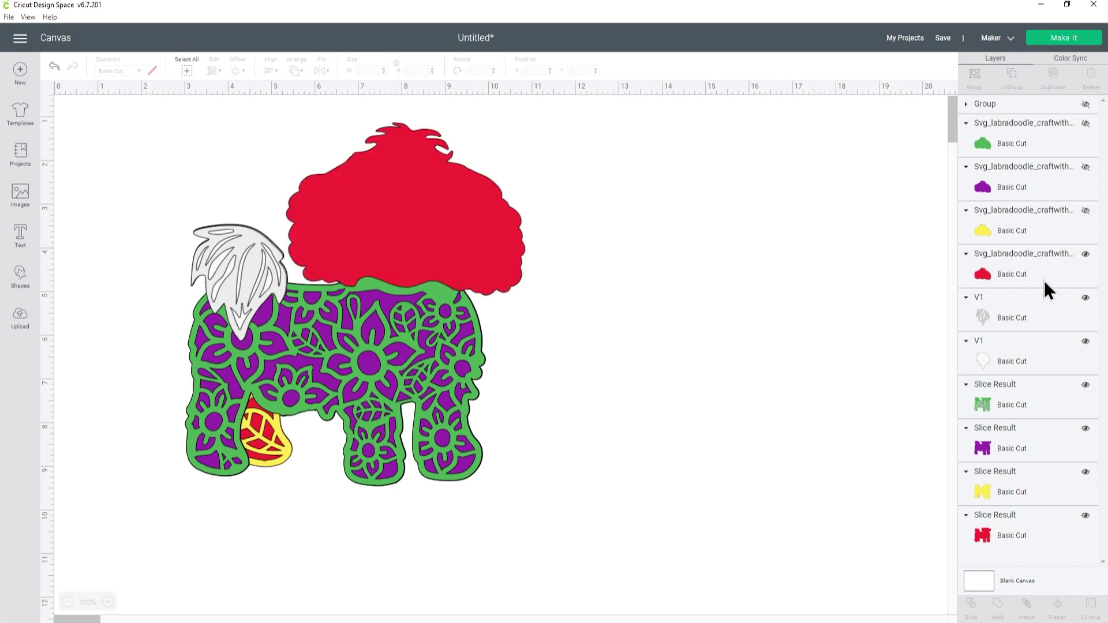
click(1085, 385)
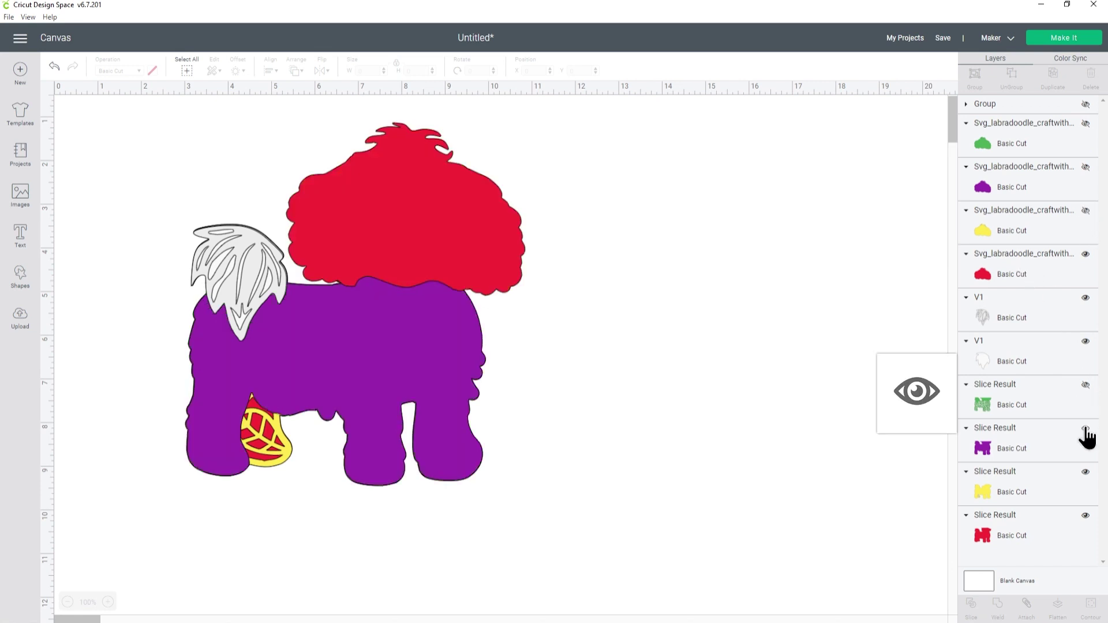
click(1086, 428)
click(1086, 472)
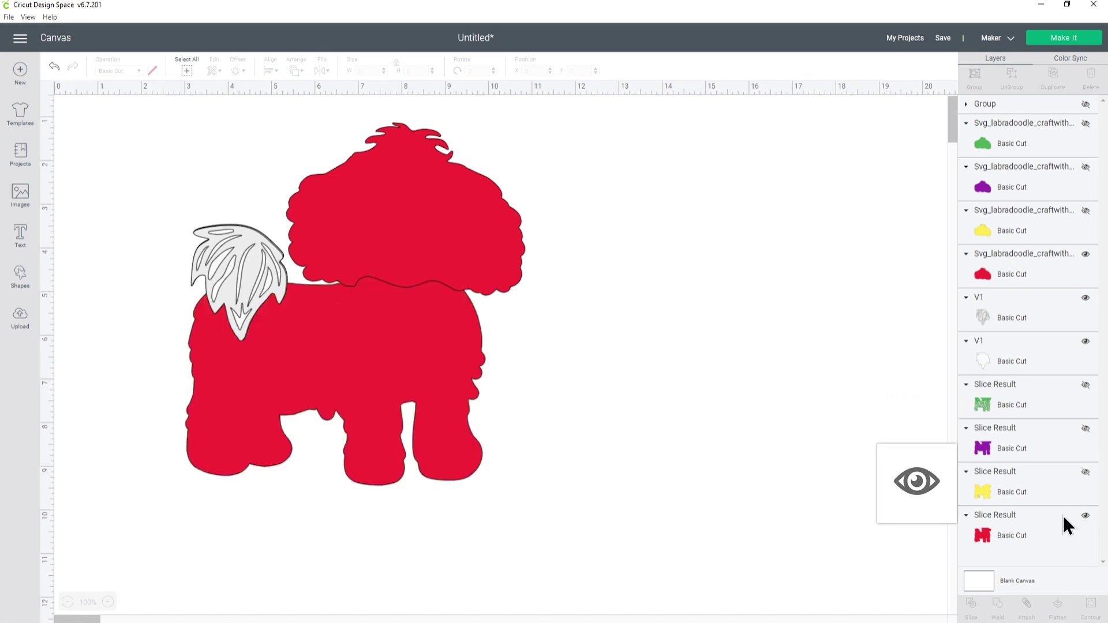
click(1049, 522)
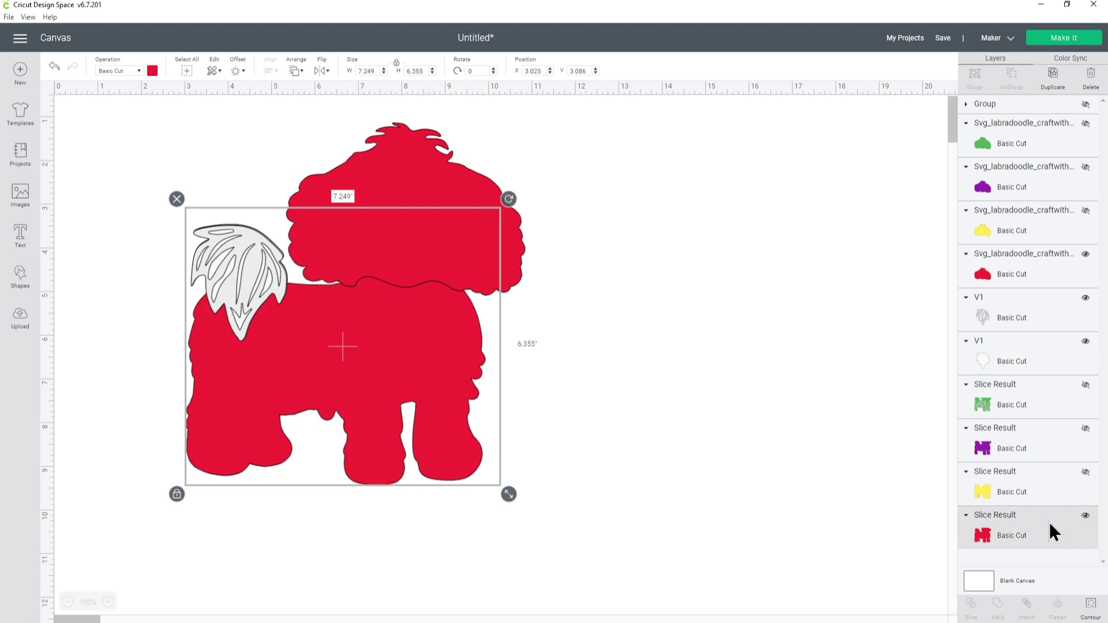
shift+click(999, 267)
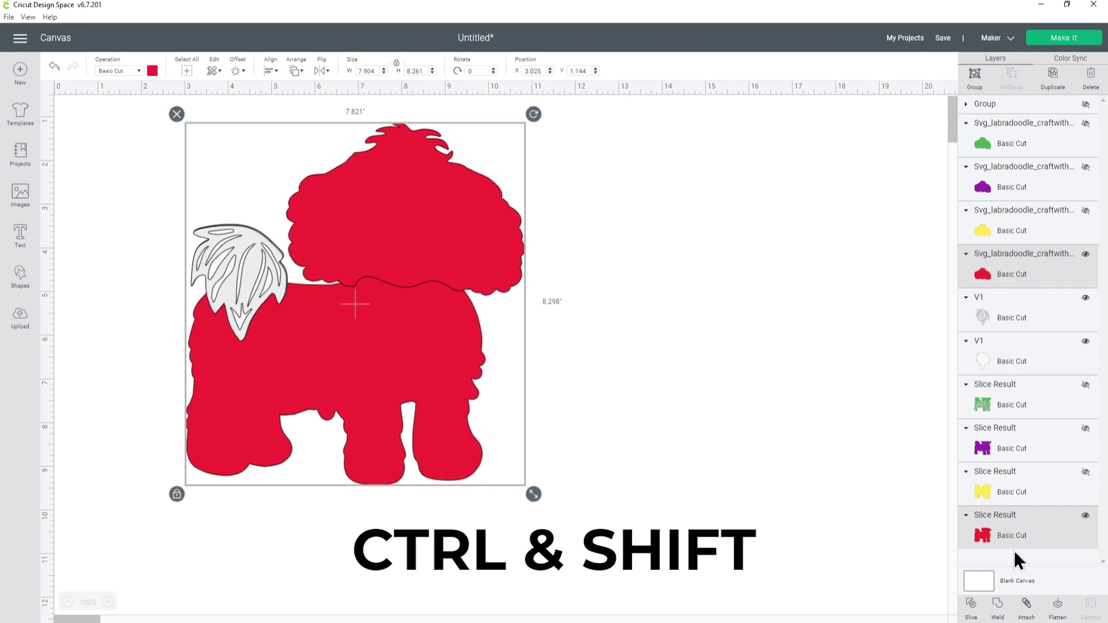
click(998, 606)
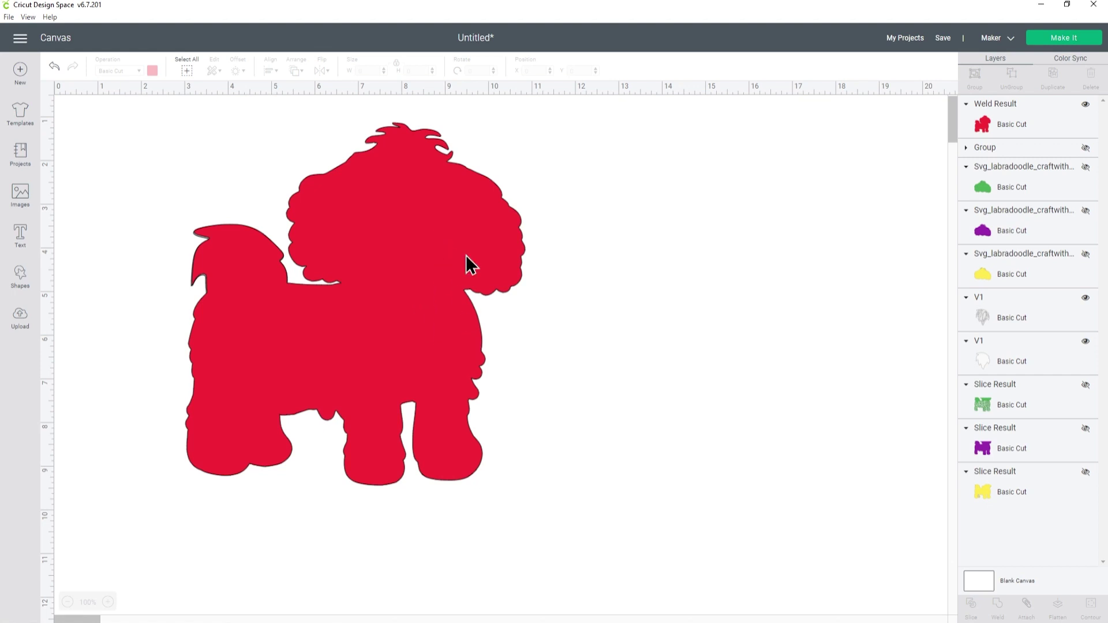
Hide the red Weld Result, then weld the yellow head and body and hide them
click(1087, 104)
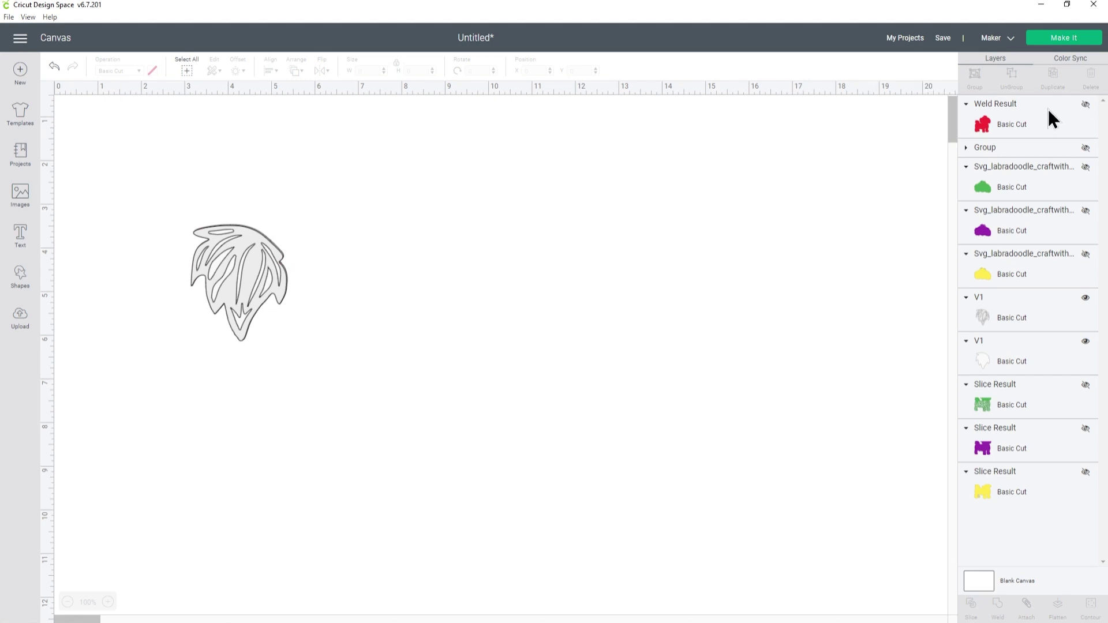
click(1086, 472)
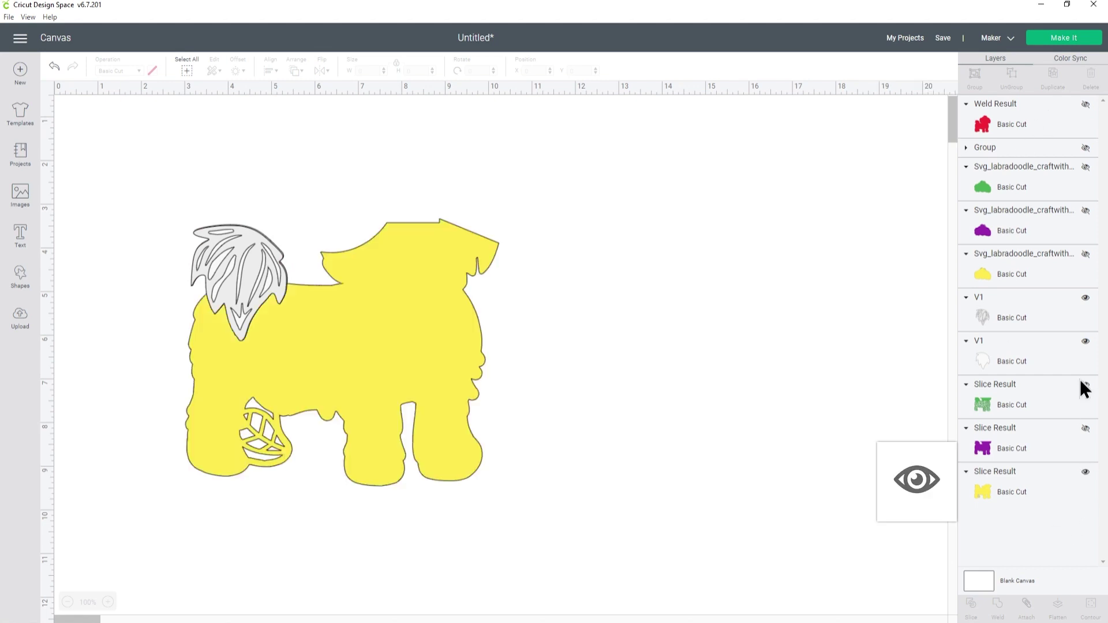
click(1086, 253)
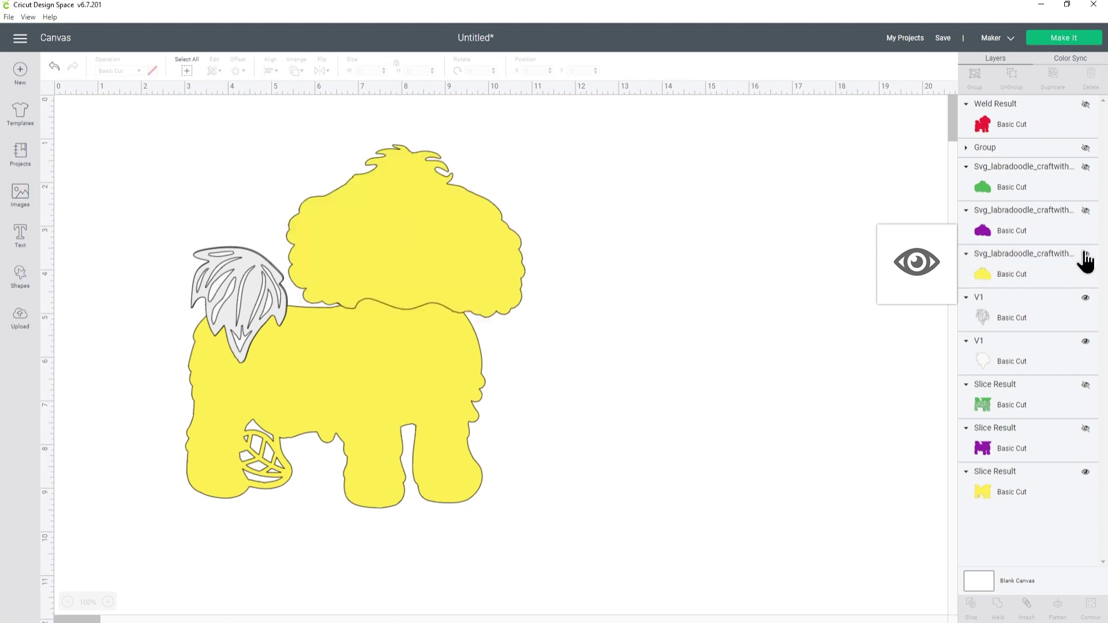
click(1025, 273)
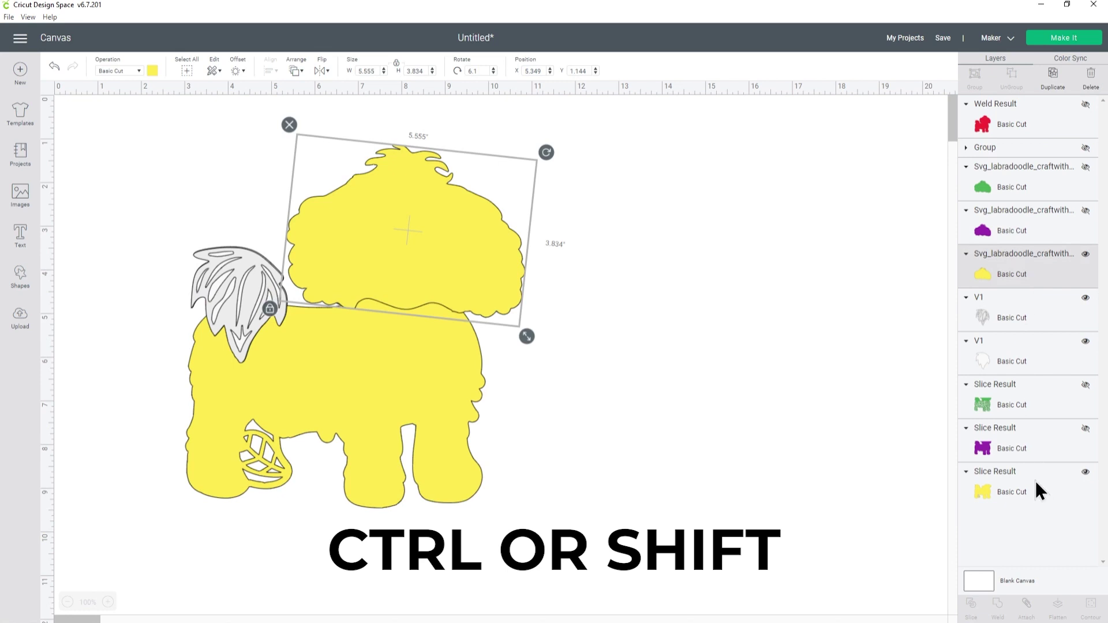
shift+click(1035, 481)
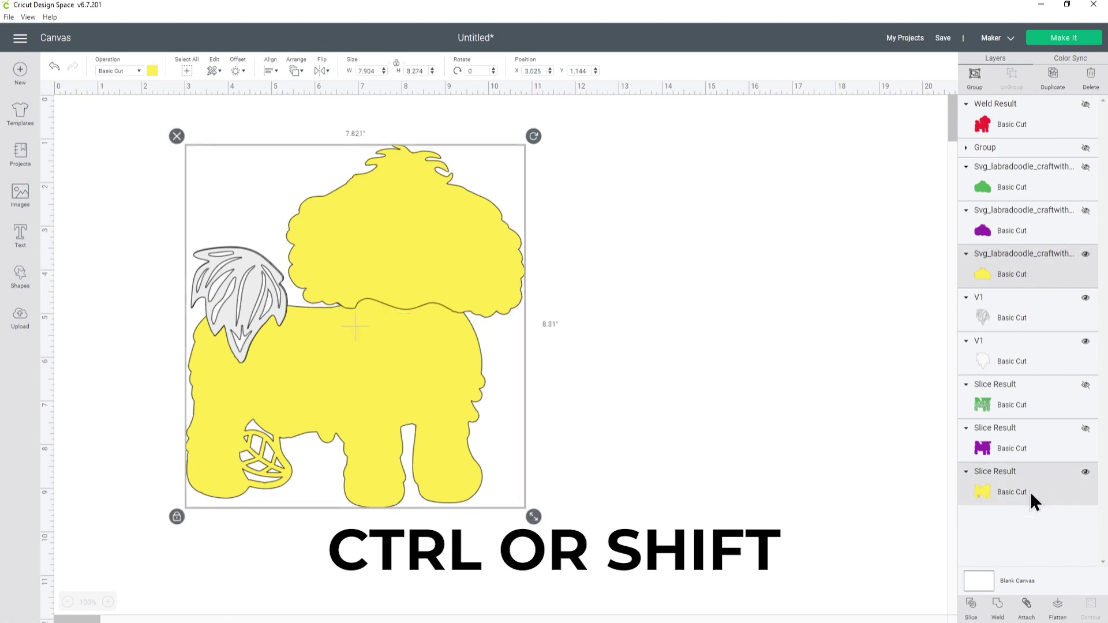
click(1000, 609)
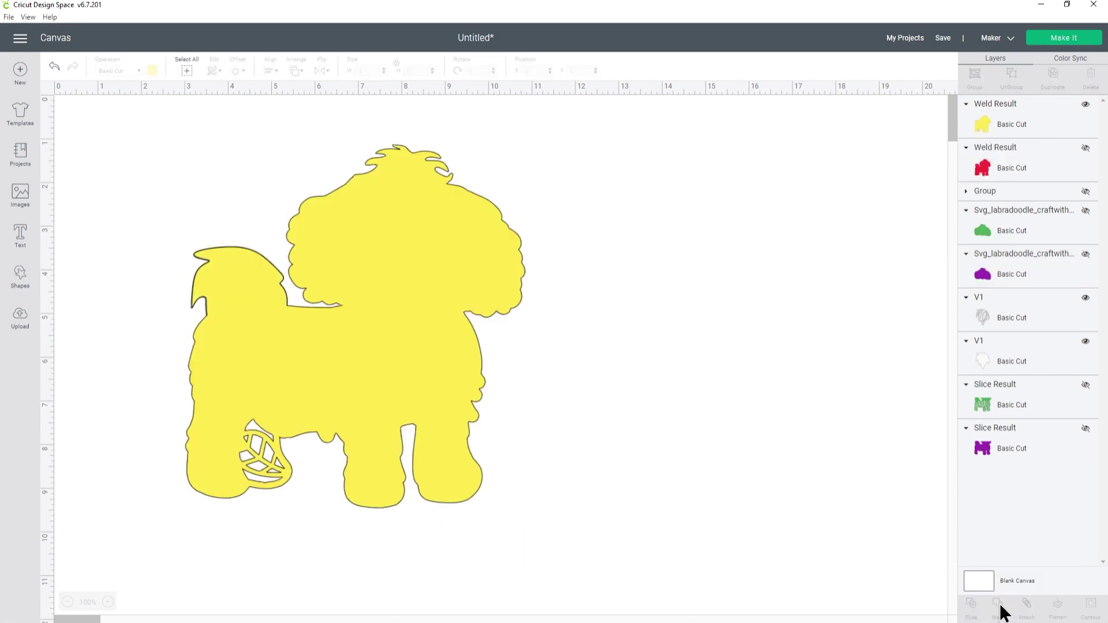
click(1086, 105)
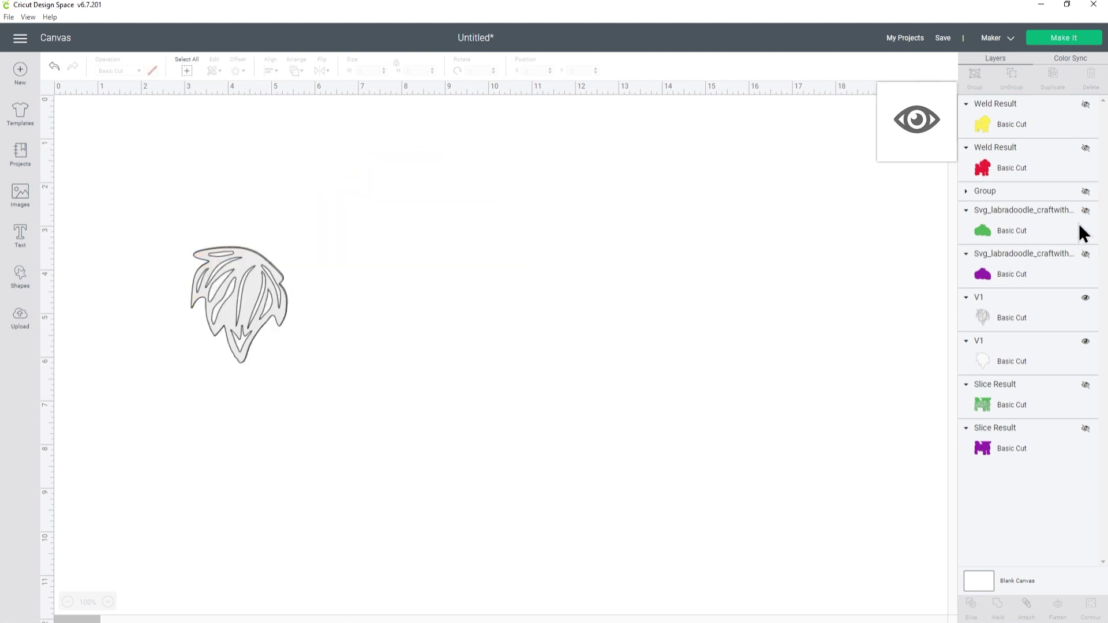
Show the purple head and body layers and select them together
click(1085, 254)
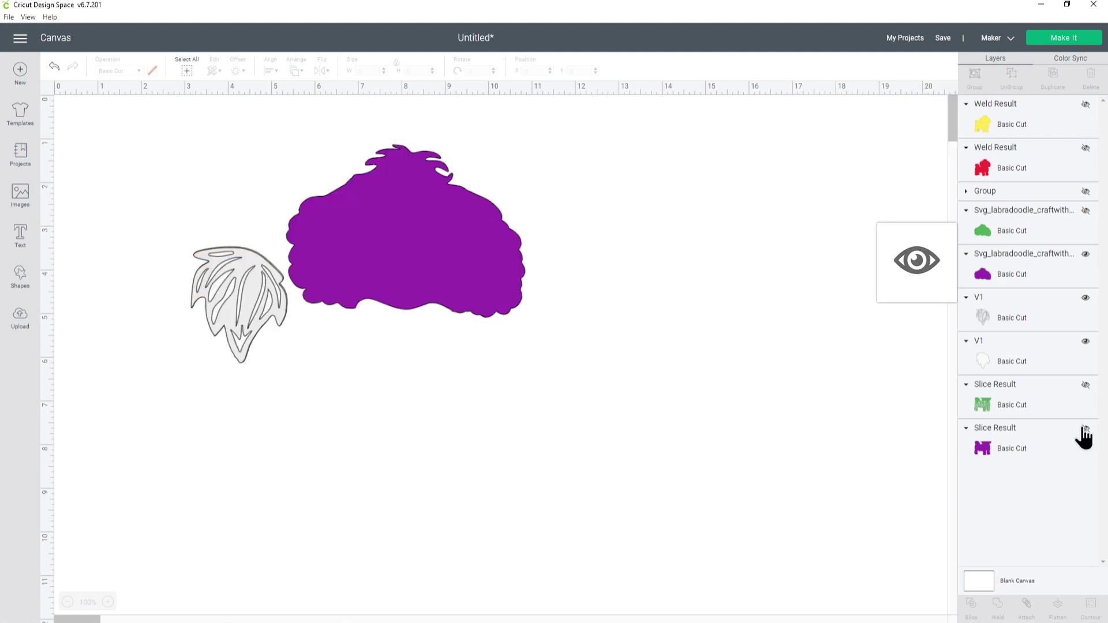
click(1083, 429)
click(1048, 444)
shift+click(1013, 275)
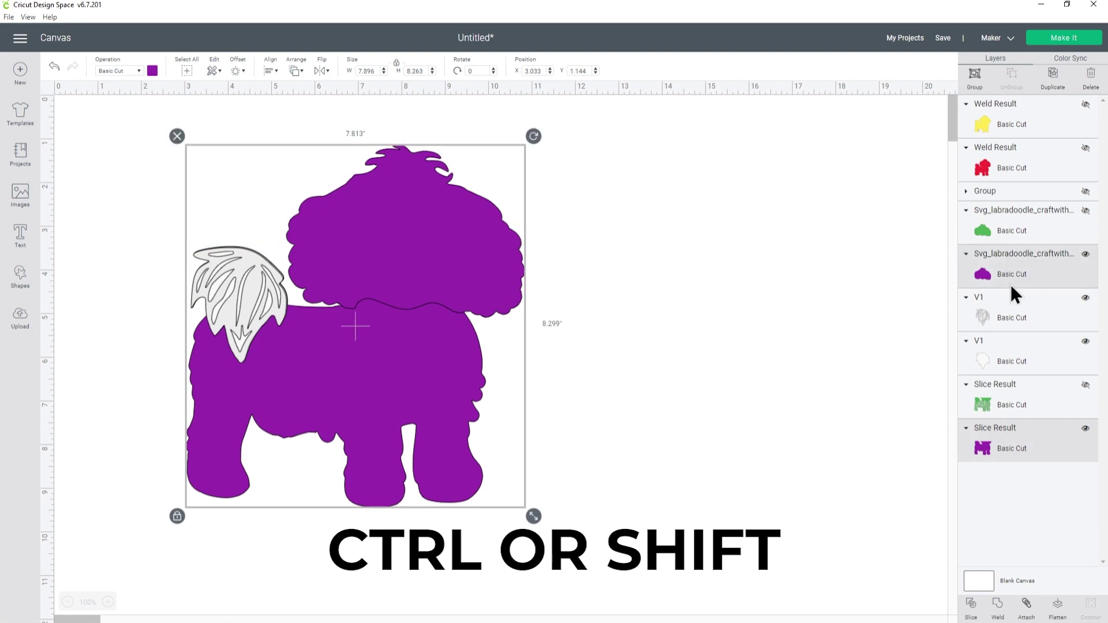
Weld the purple pair, then the green head and mandala body, hiding each result
click(997, 605)
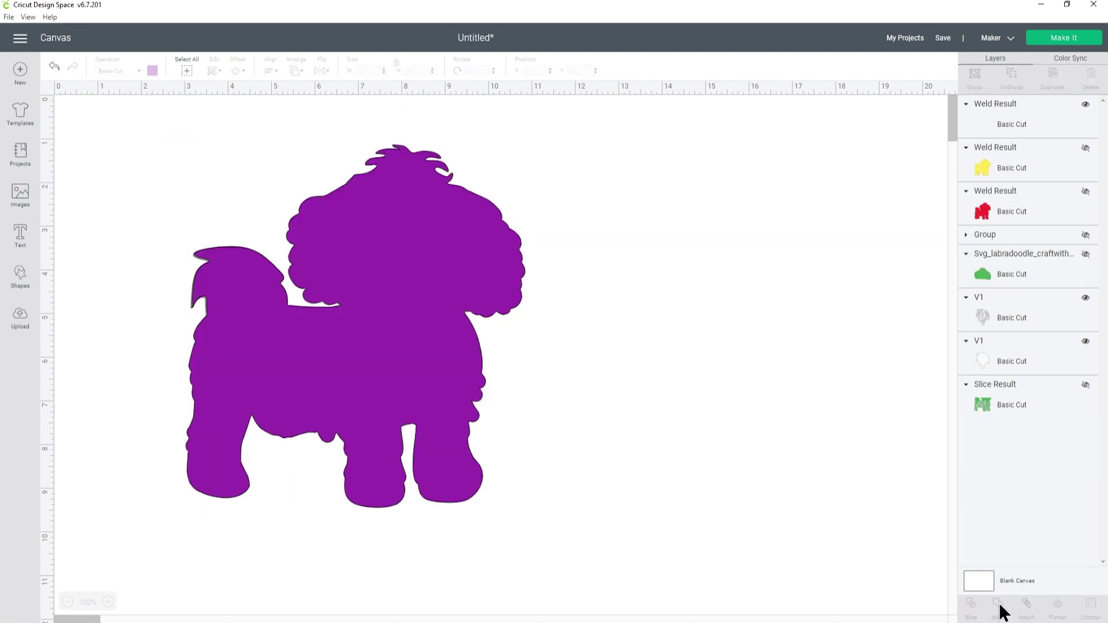
click(1086, 104)
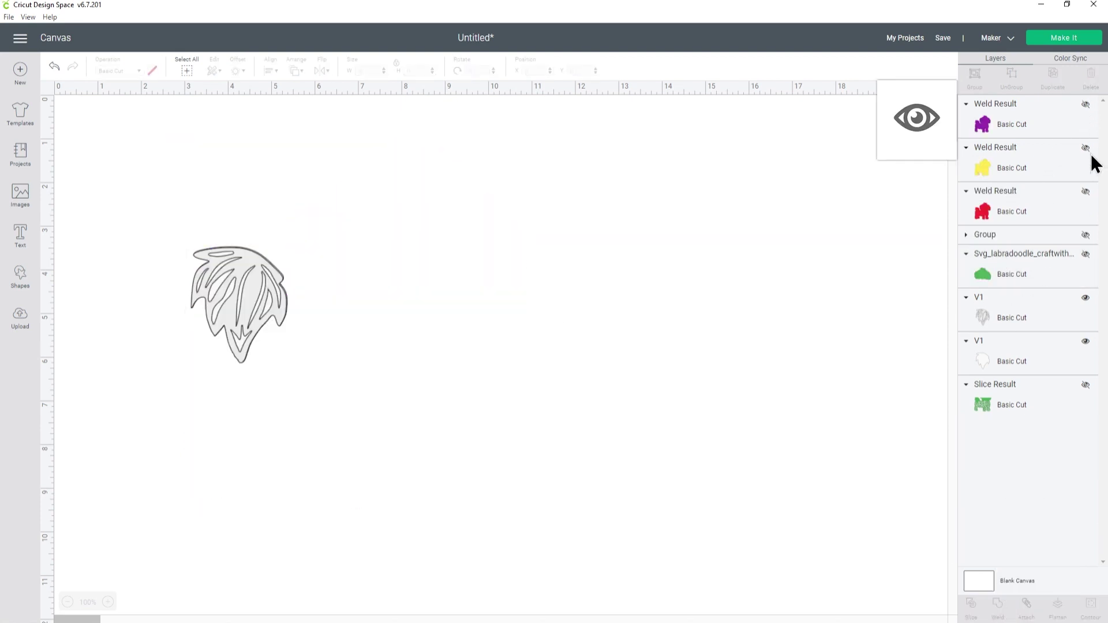
click(1085, 255)
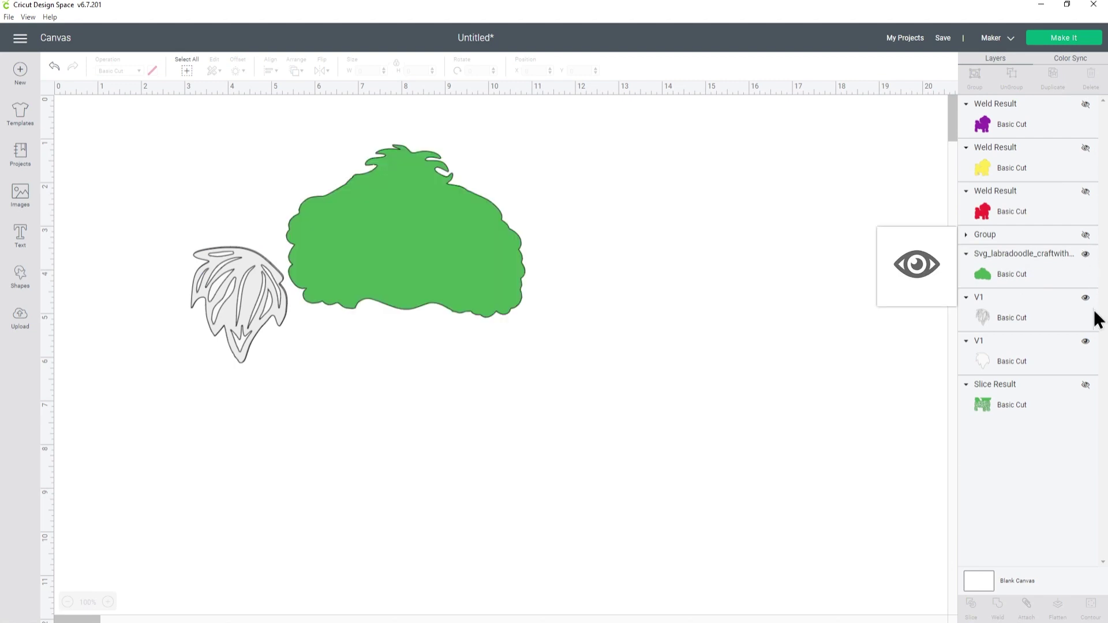
click(1086, 385)
click(1030, 405)
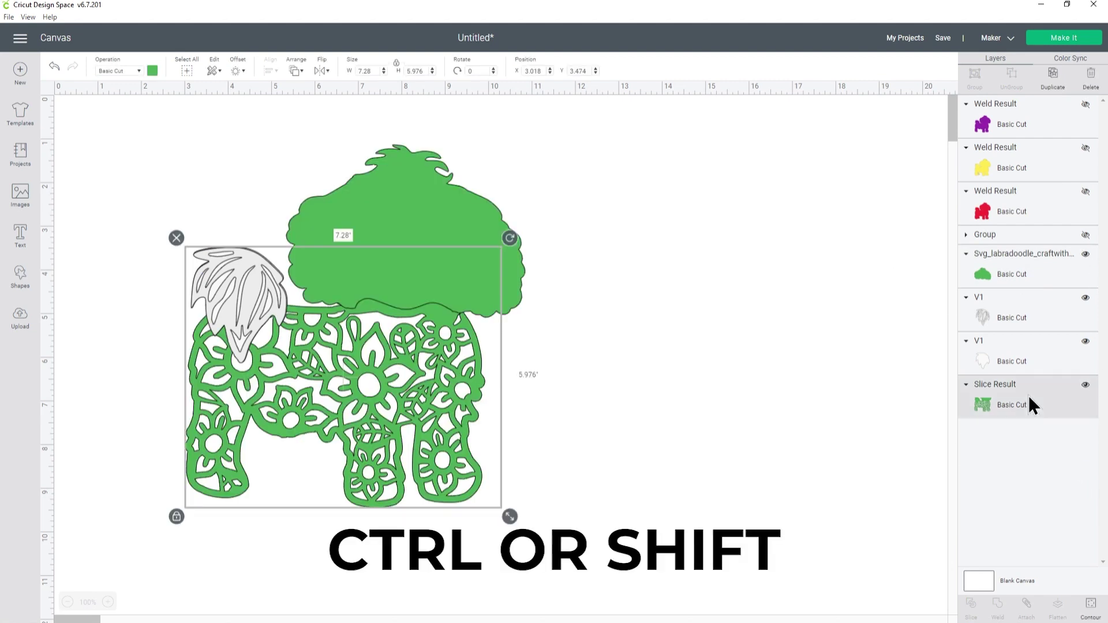
shift+click(1007, 273)
click(999, 604)
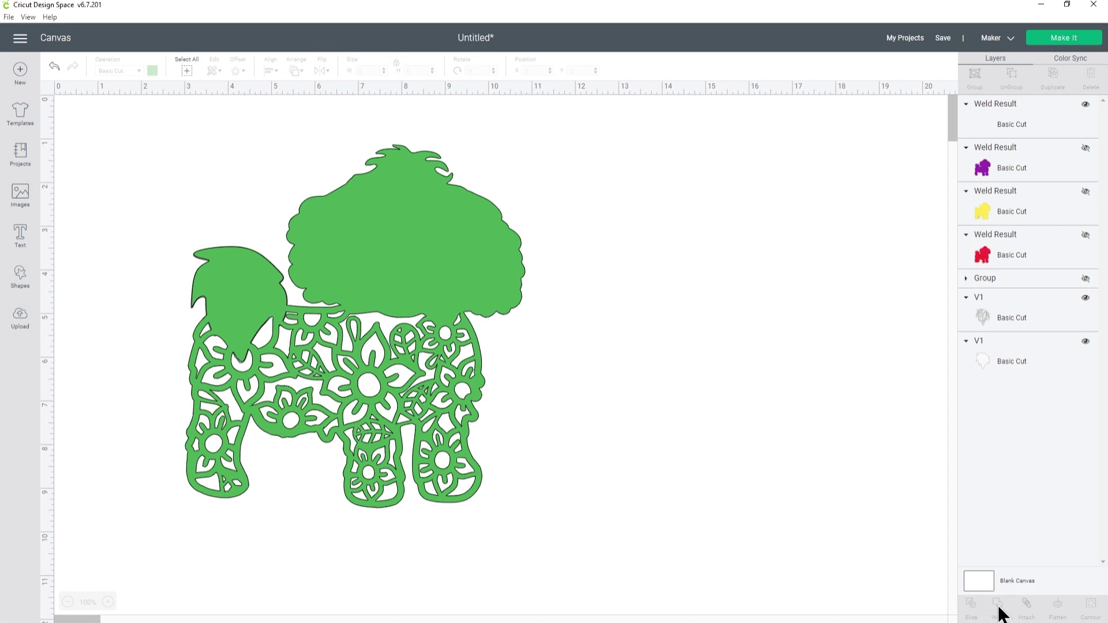
click(1085, 103)
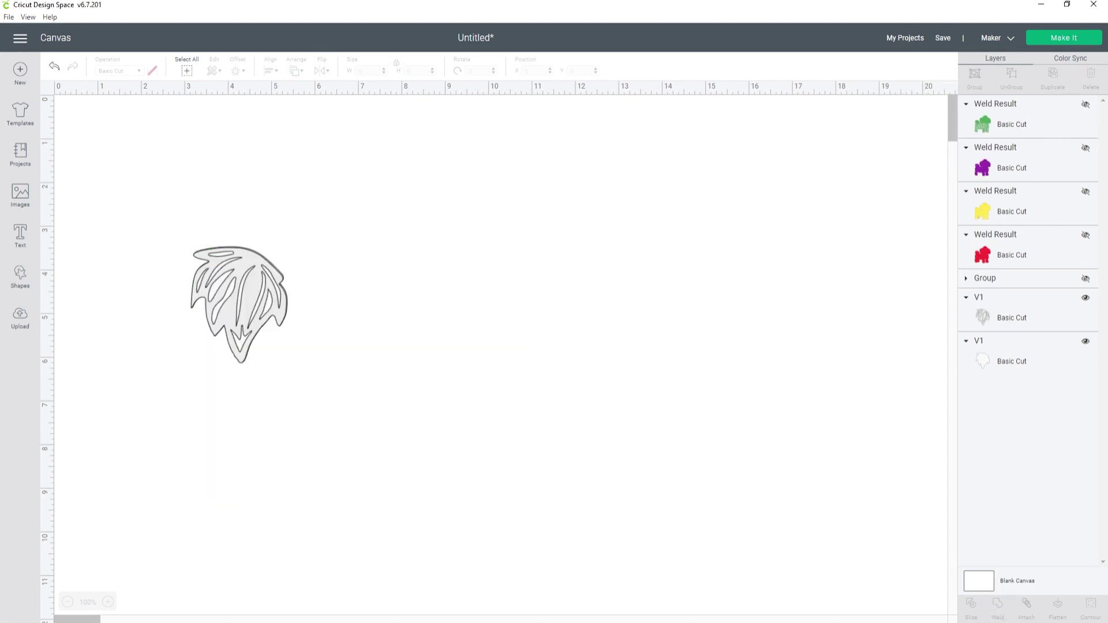
Unhide the red, yellow, purple and green welded silhouettes and select the red Weld Result
click(1084, 234)
click(1085, 190)
click(1085, 148)
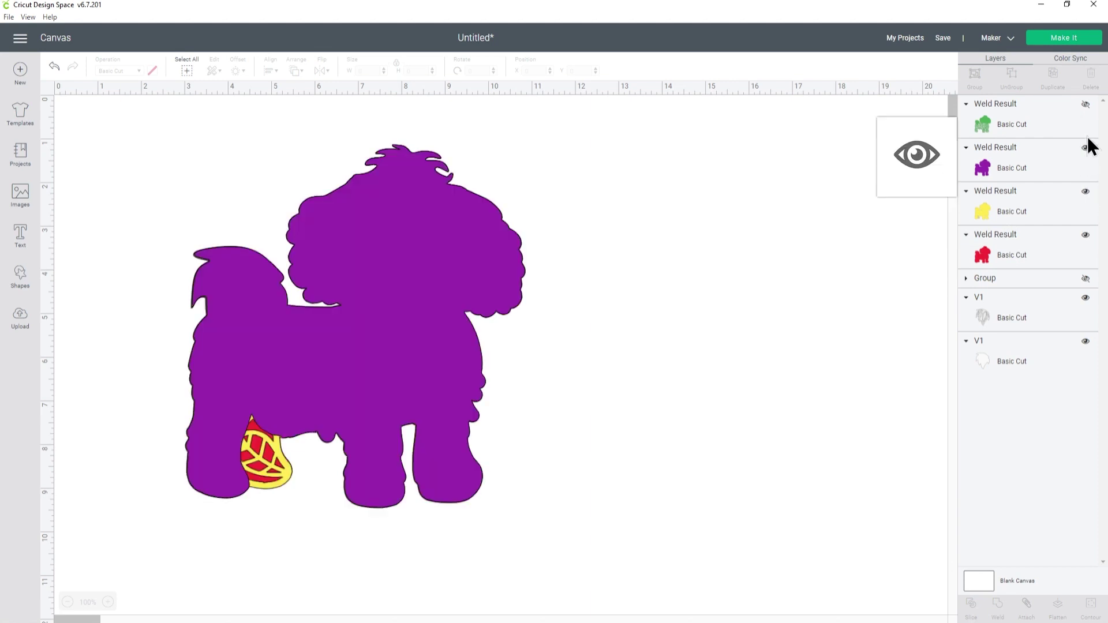
click(1085, 104)
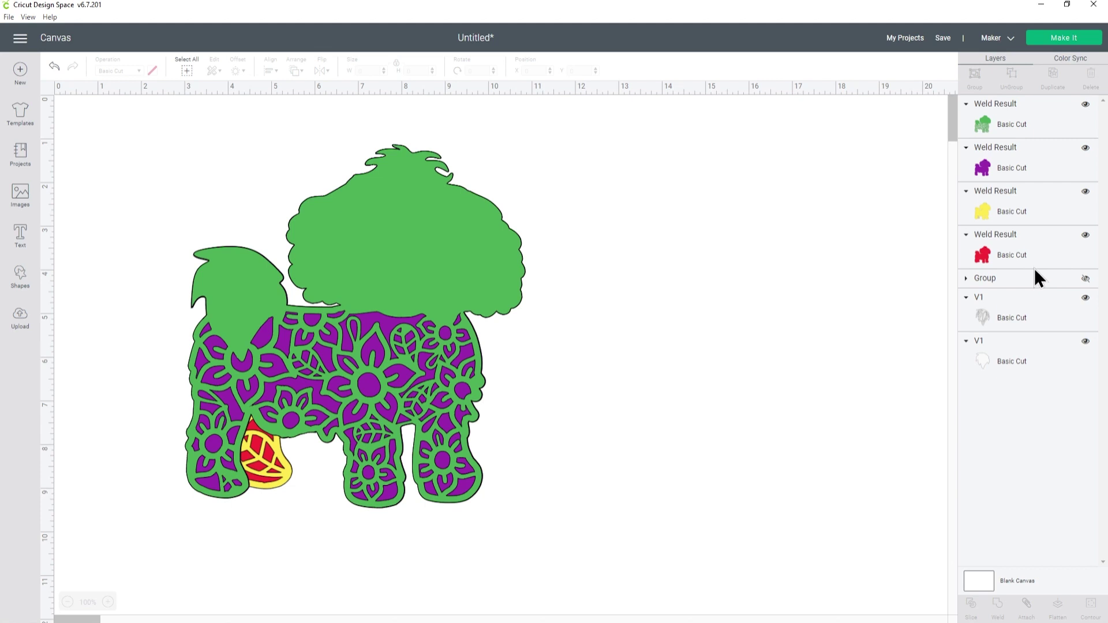
click(1037, 250)
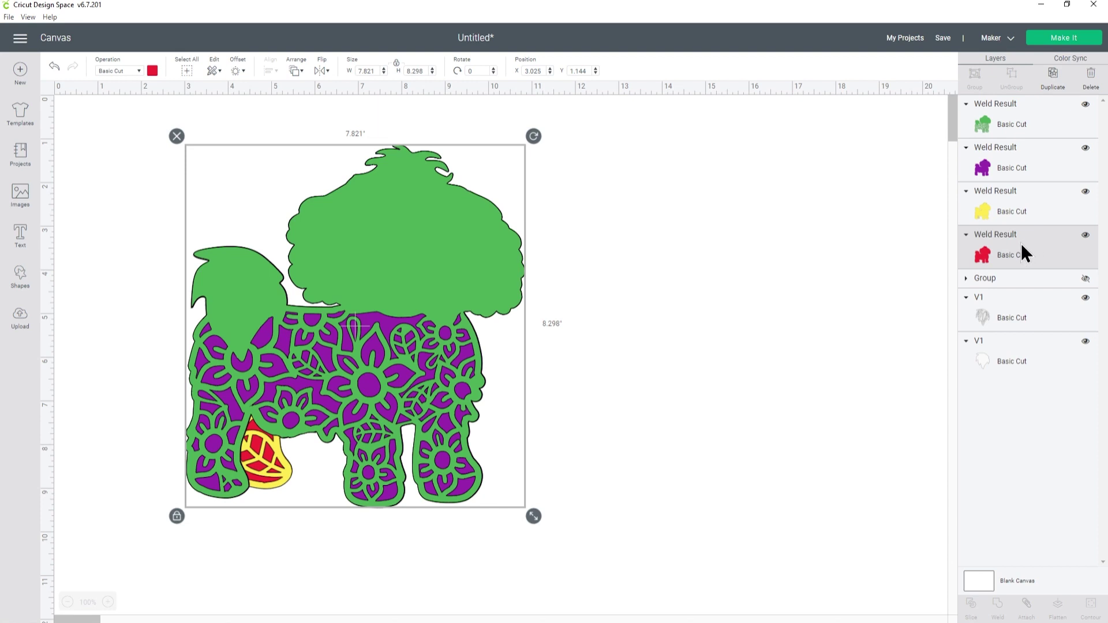
Recolour the red weld white and the yellow, purple and green welds light grey, then unhide the head group
click(153, 70)
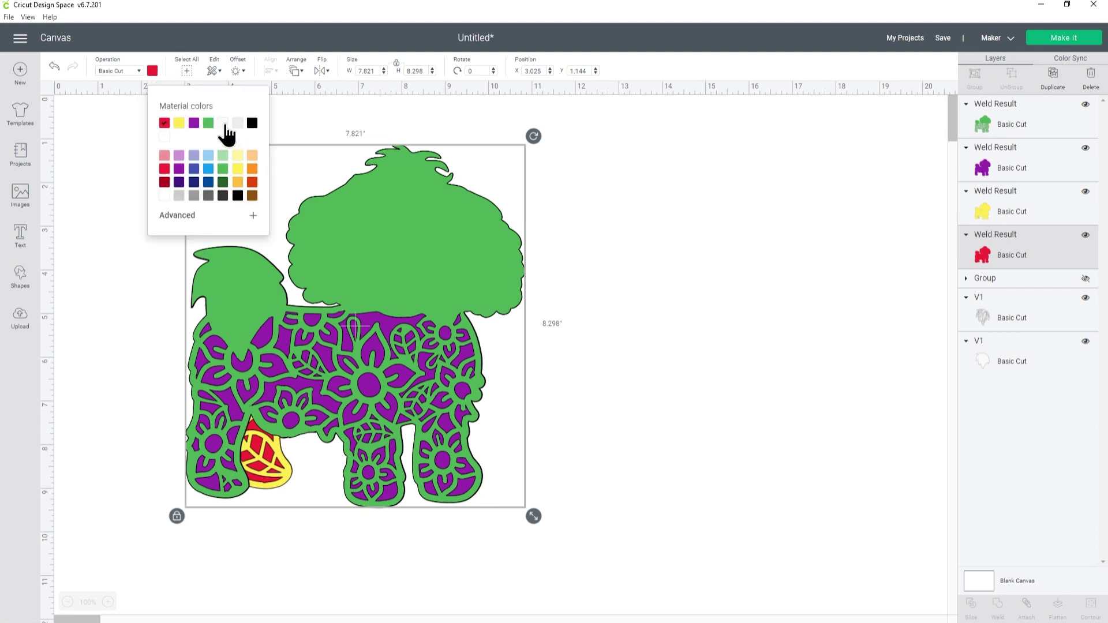
click(226, 124)
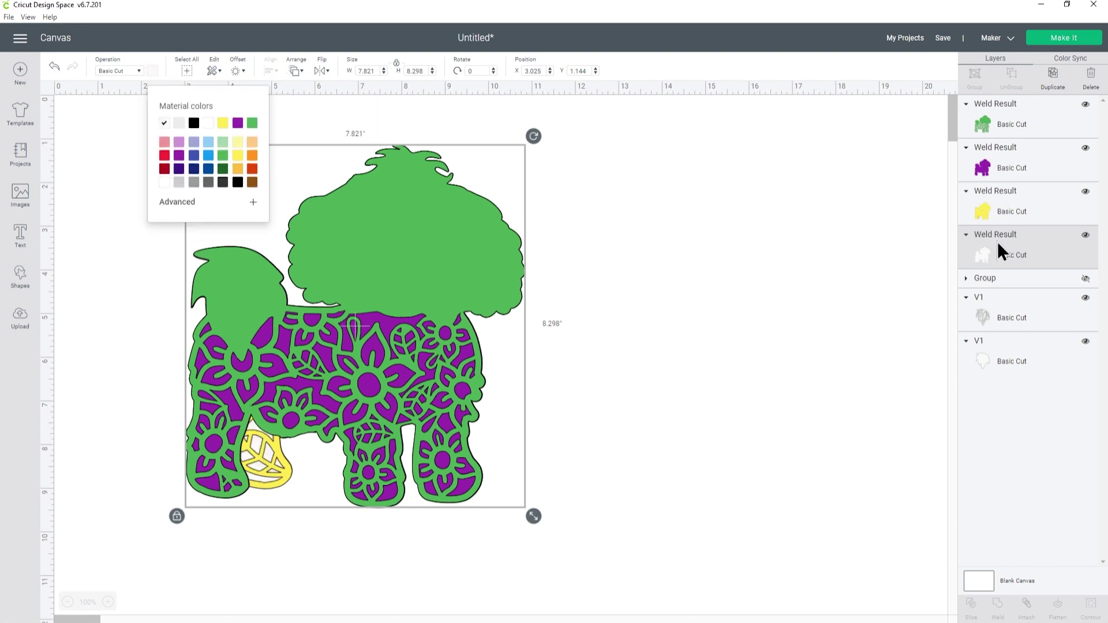
click(1015, 214)
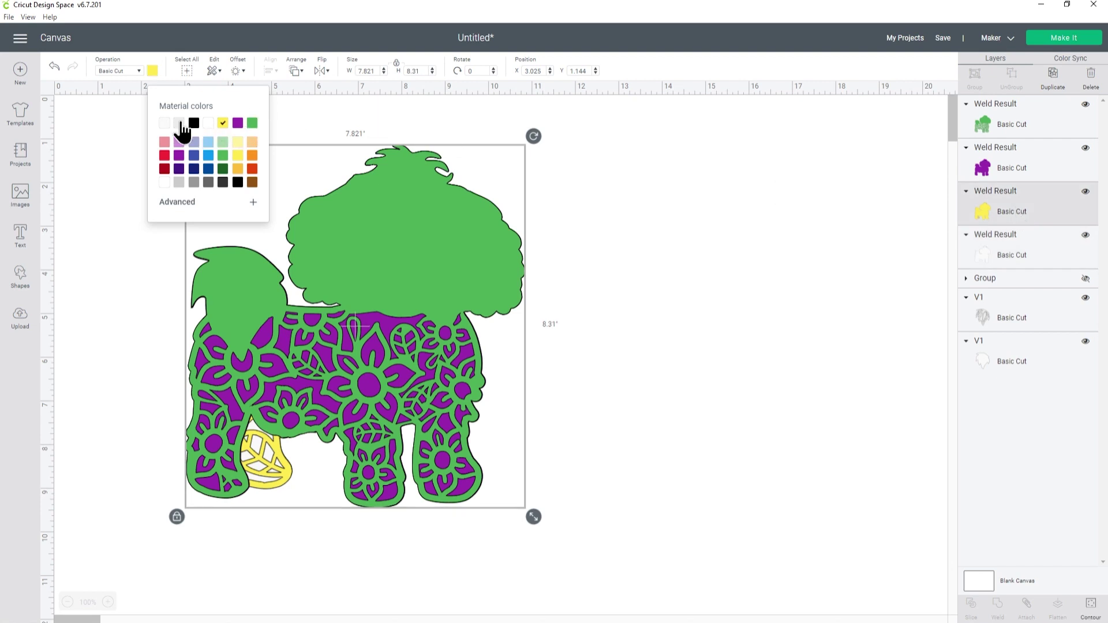
click(179, 124)
click(1000, 173)
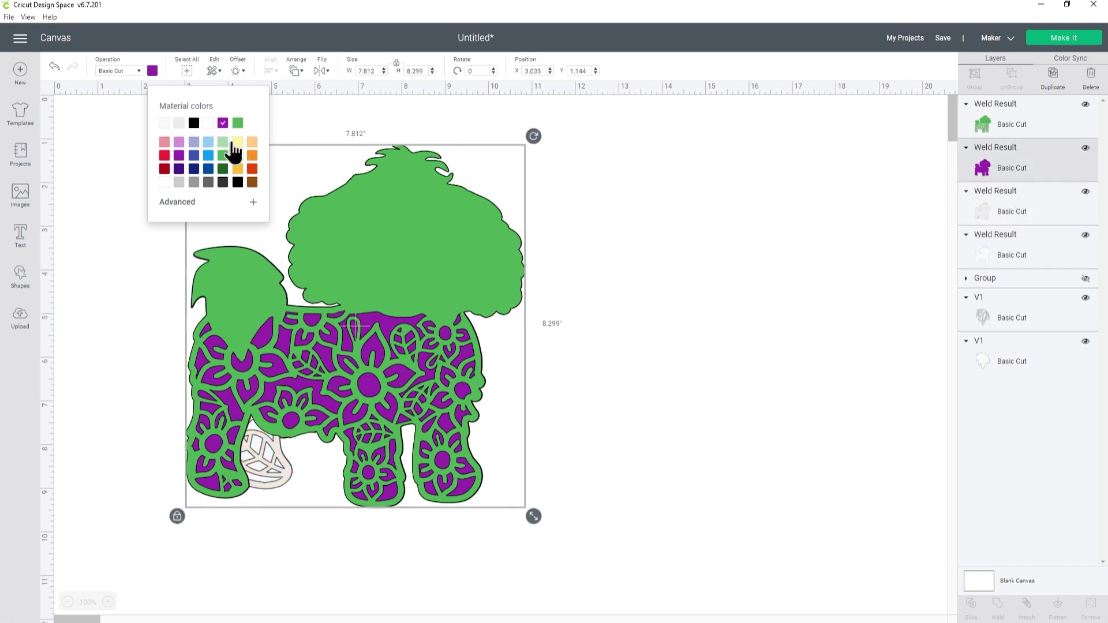
click(165, 126)
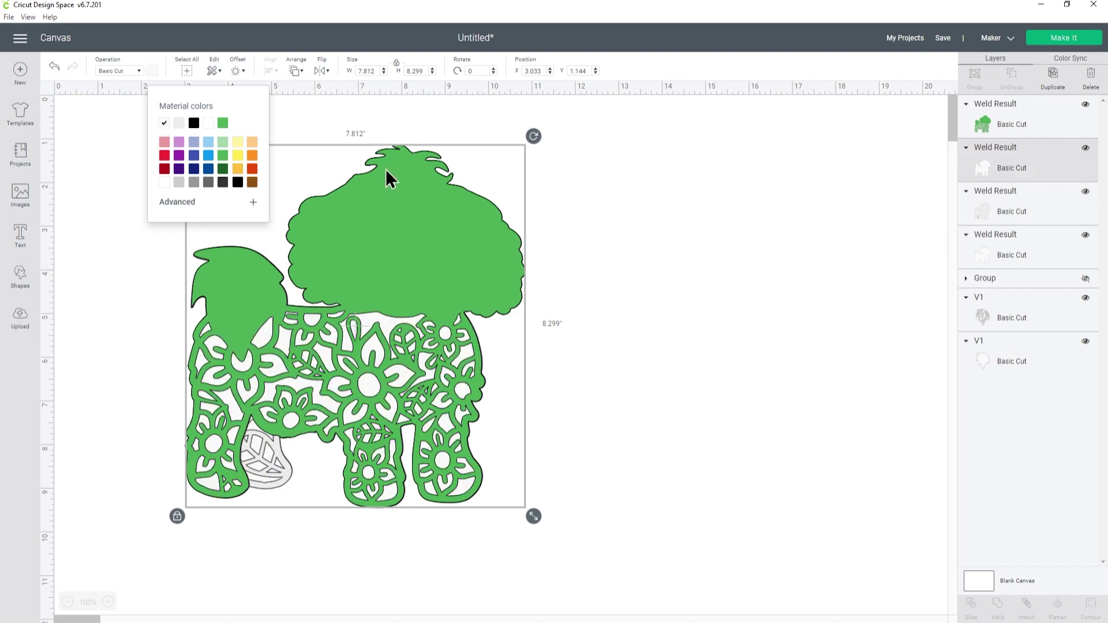
click(991, 122)
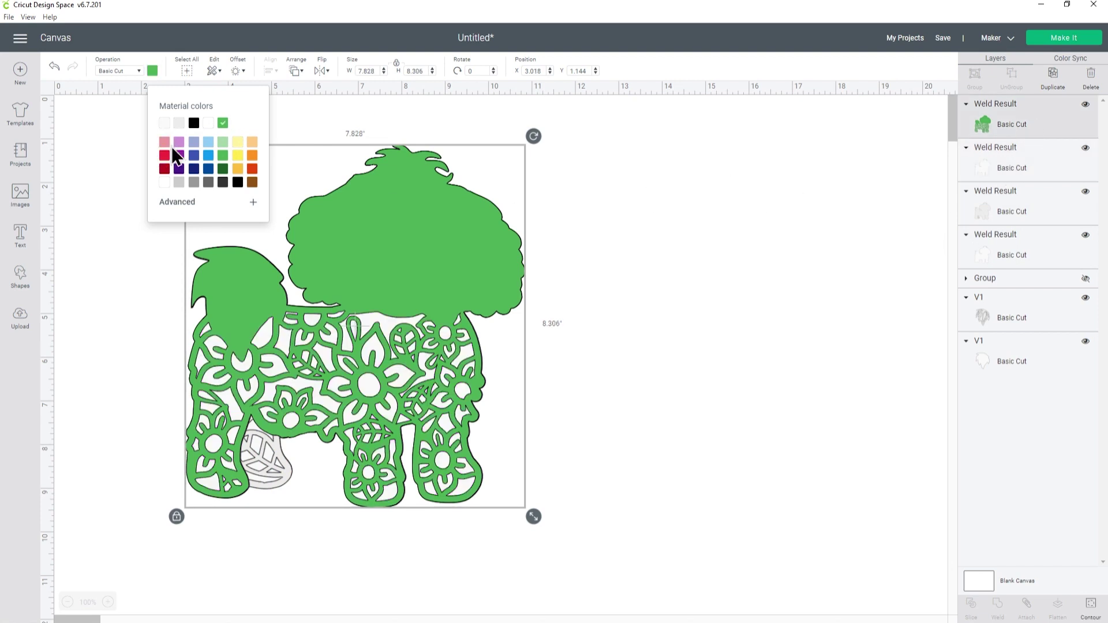
click(180, 123)
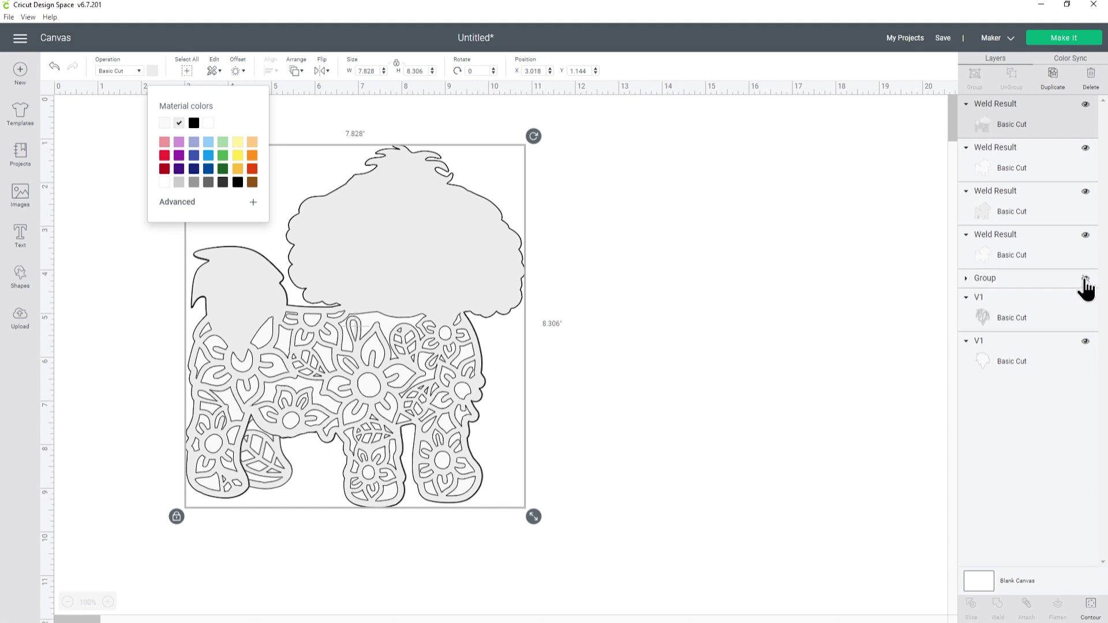
click(1085, 278)
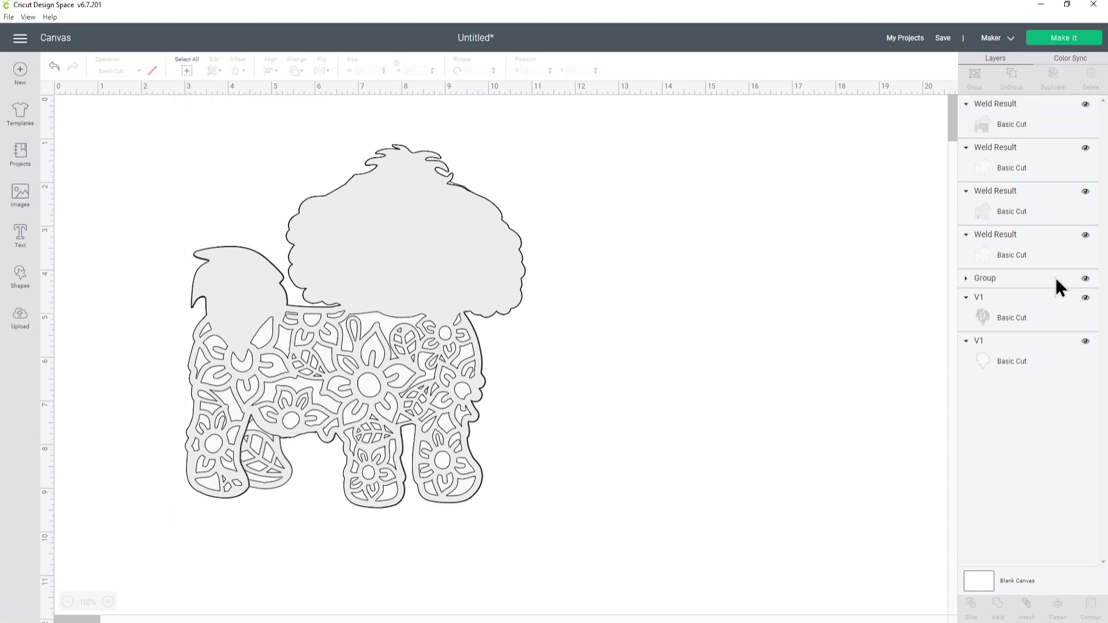
Bring the labradoodle head group to the front using Arrange > Send to Front
click(1051, 277)
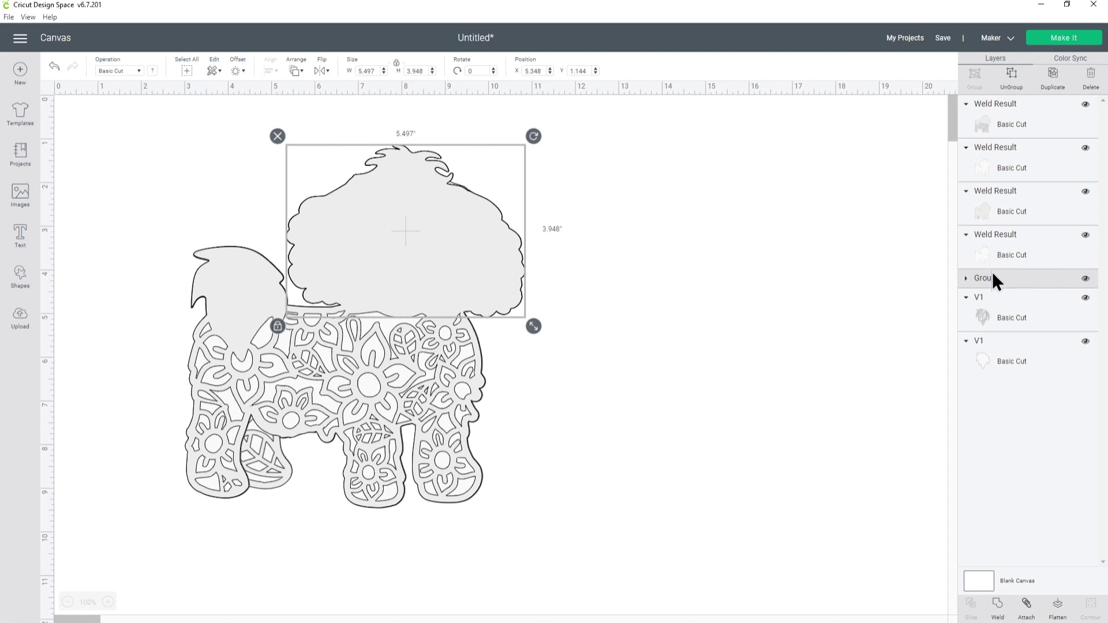
drag(993, 277, 992, 107)
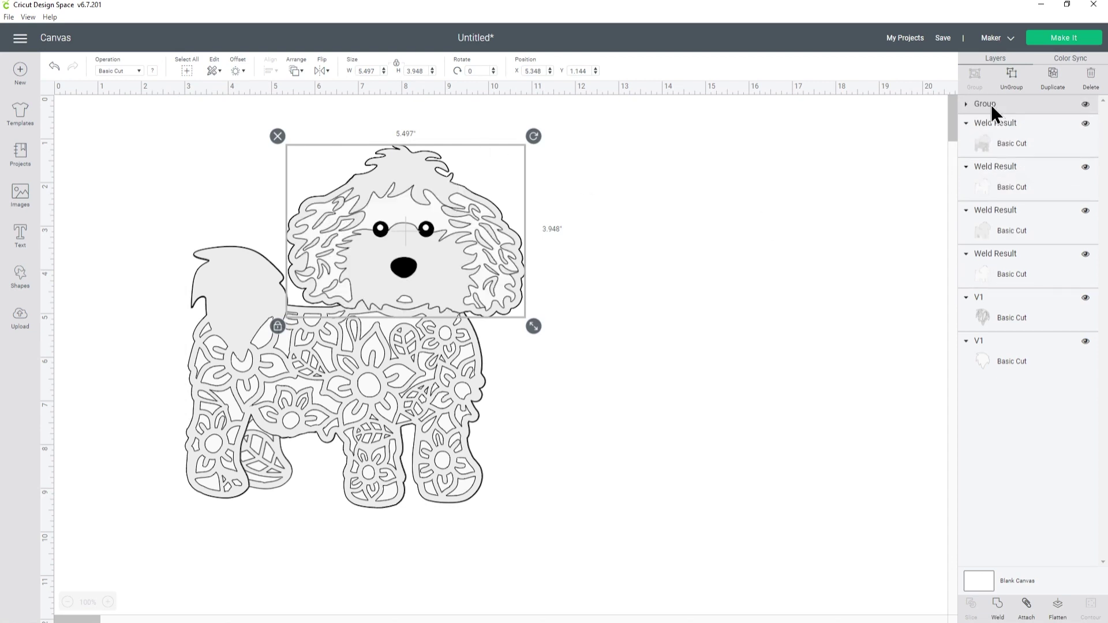
click(54, 67)
click(994, 277)
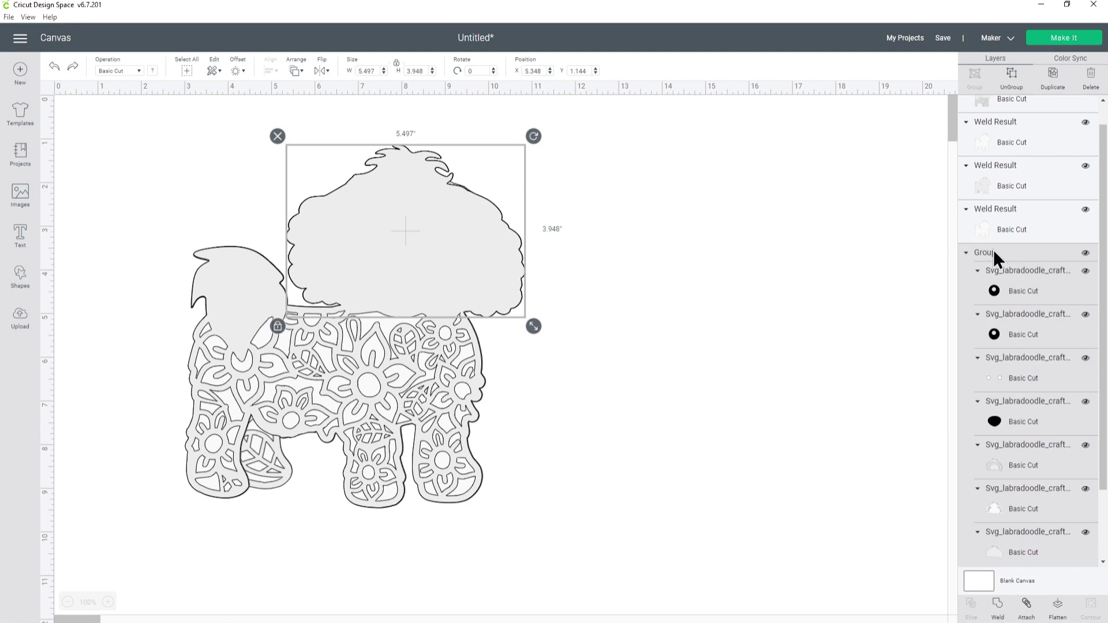
click(295, 73)
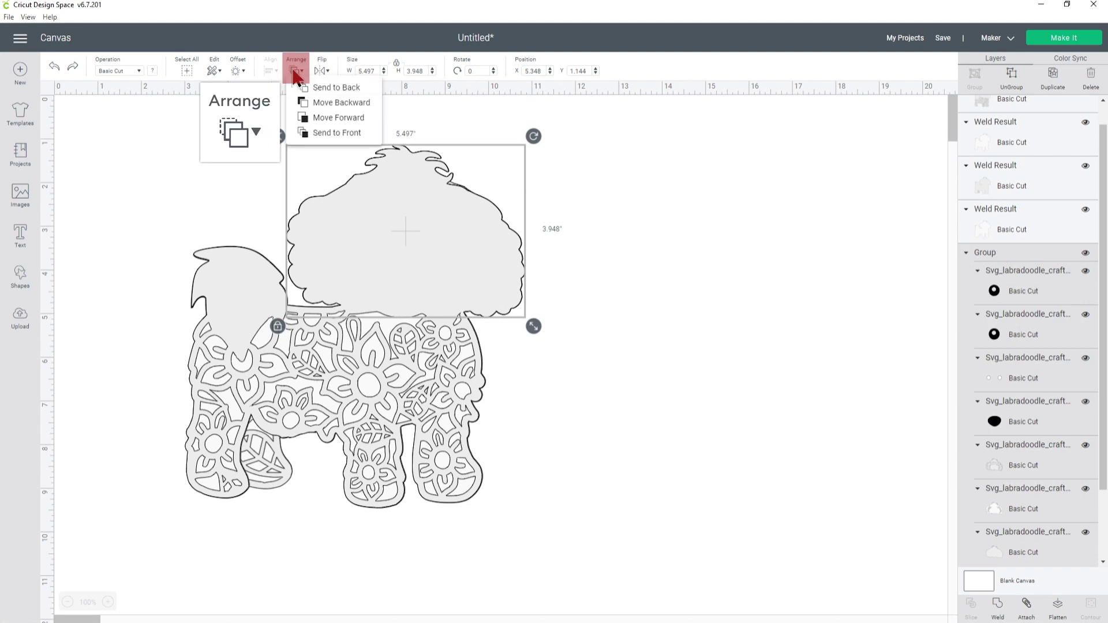
click(323, 134)
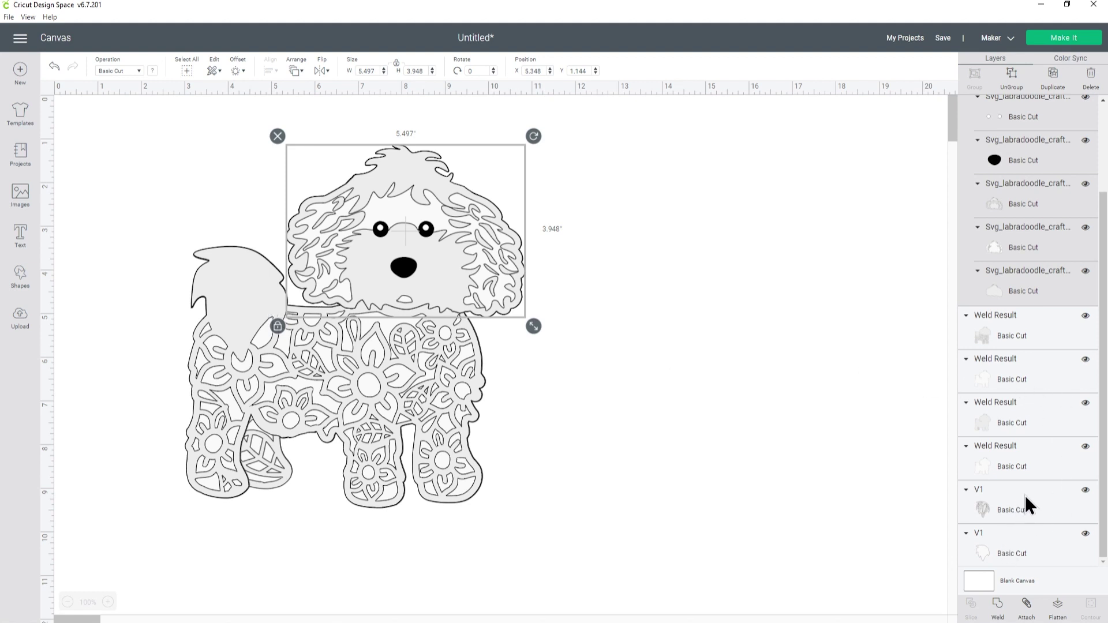
Move both V1 tail layers up the Layers panel, just under the head group
drag(1007, 501, 1007, 336)
drag(1011, 552, 1010, 368)
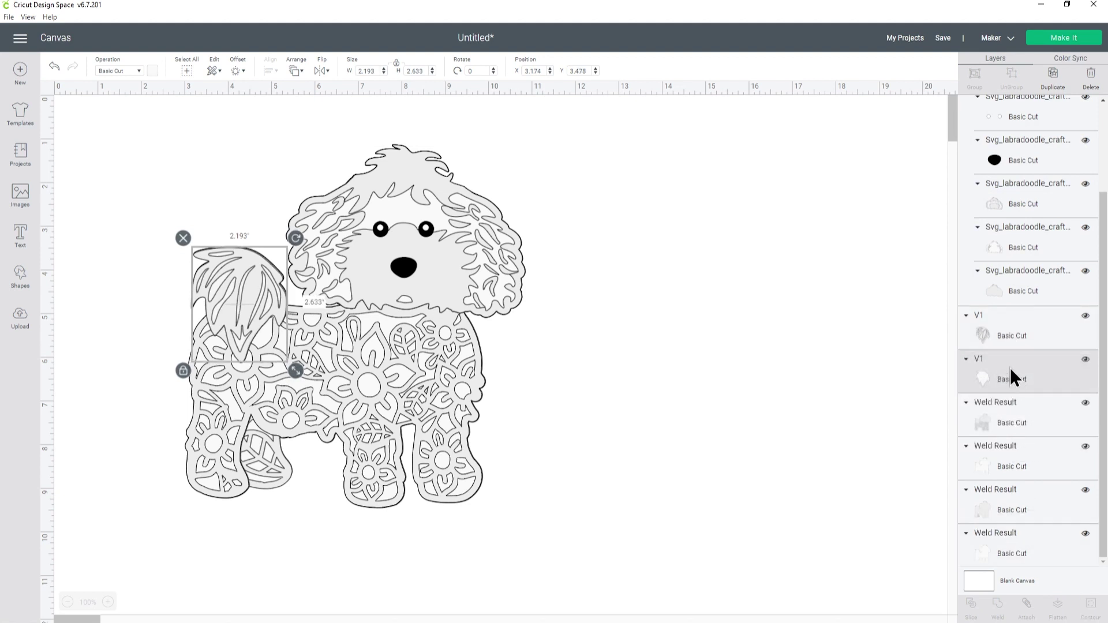
click(684, 395)
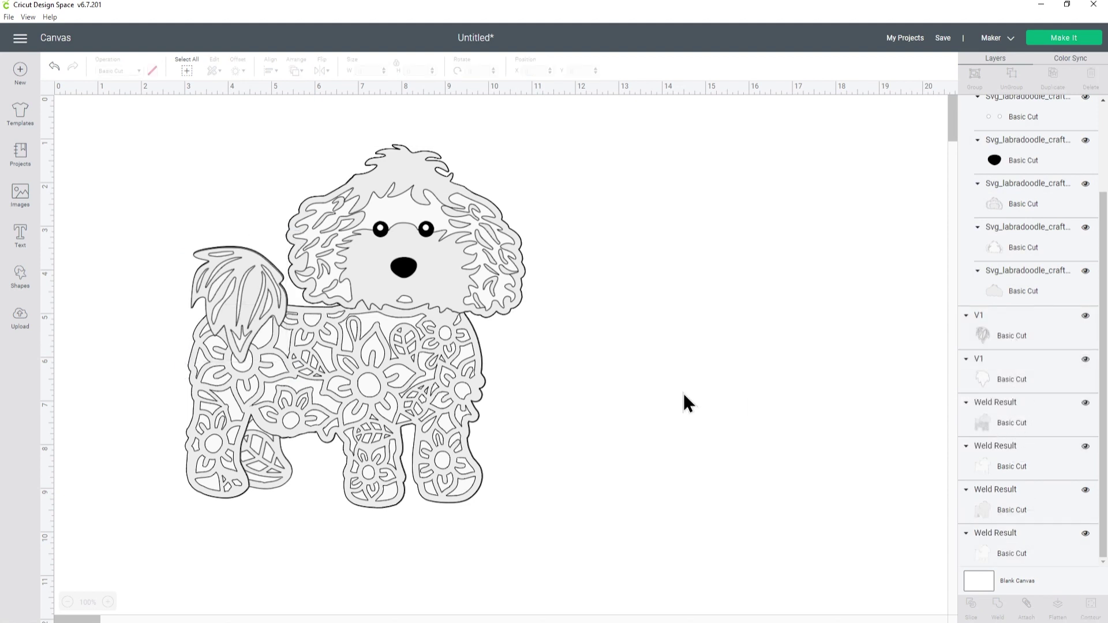
scroll(1013, 252, up, 3)
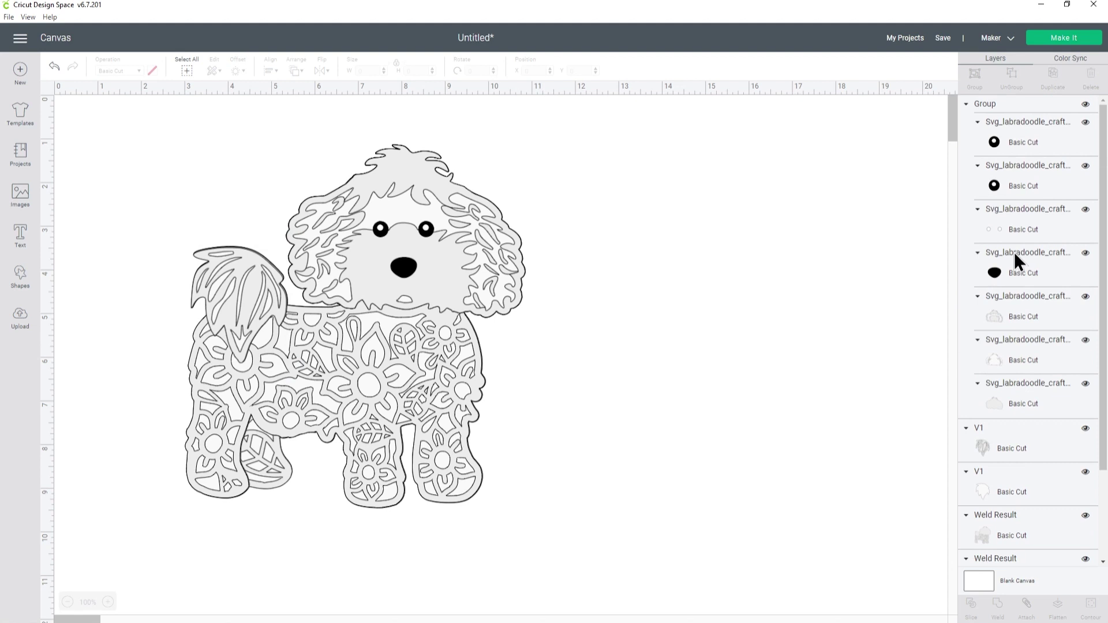
In Color Sync, merge the small eye circles into the top light grey colour row
click(967, 104)
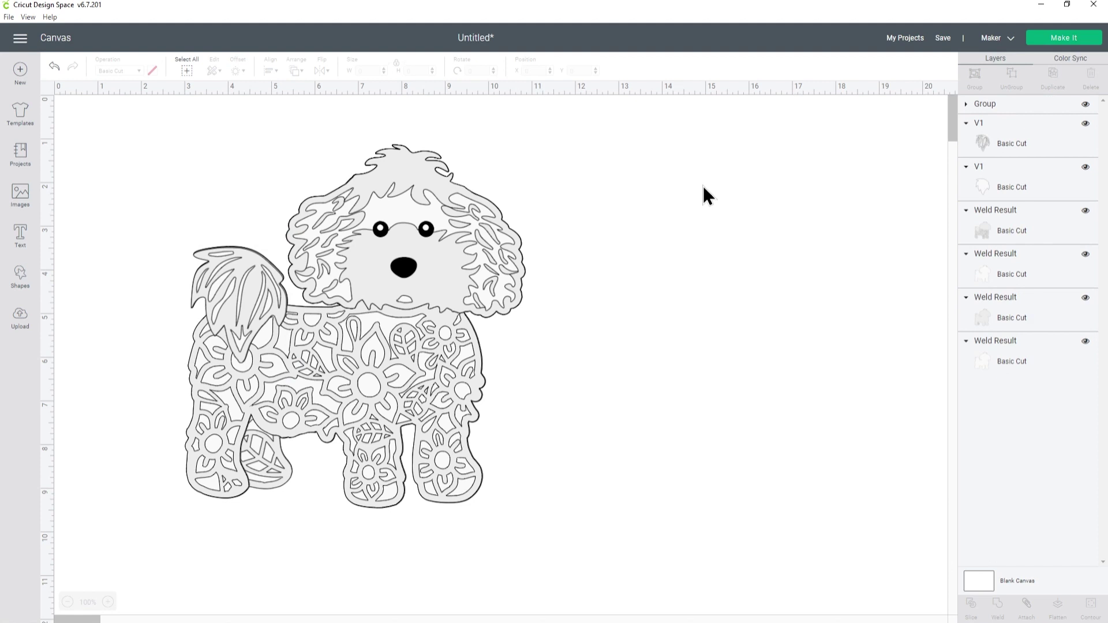
click(1061, 59)
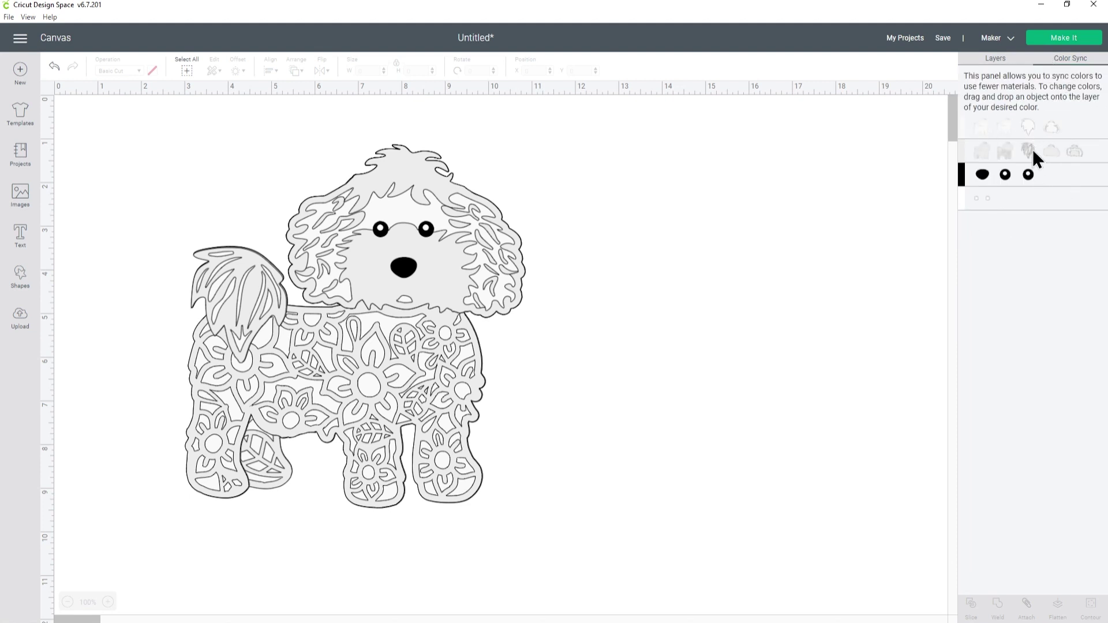
click(1006, 61)
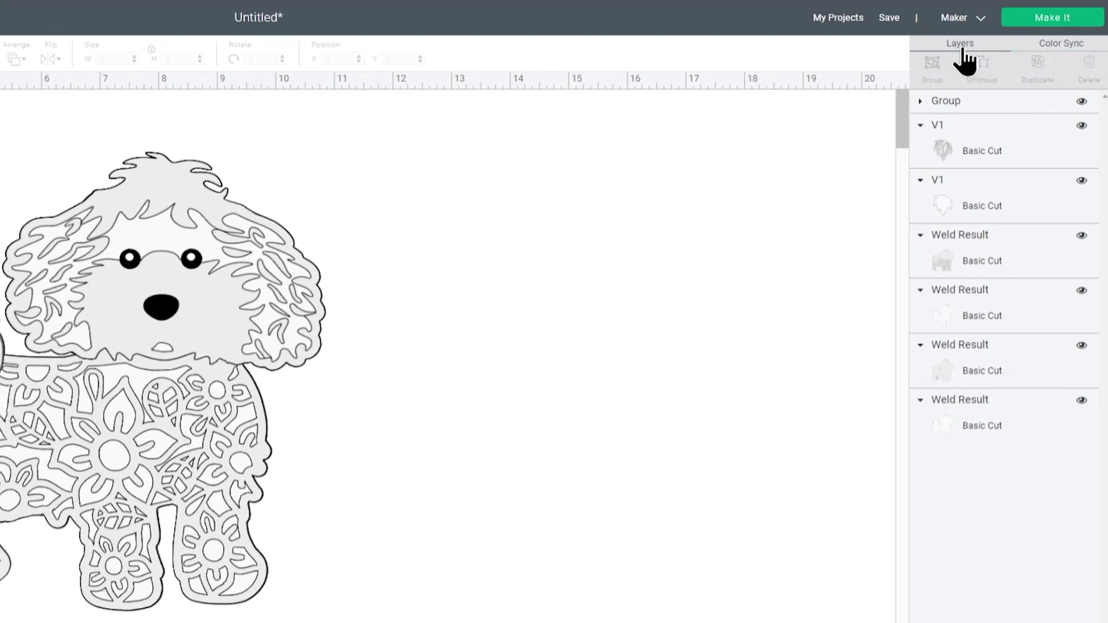
click(1070, 47)
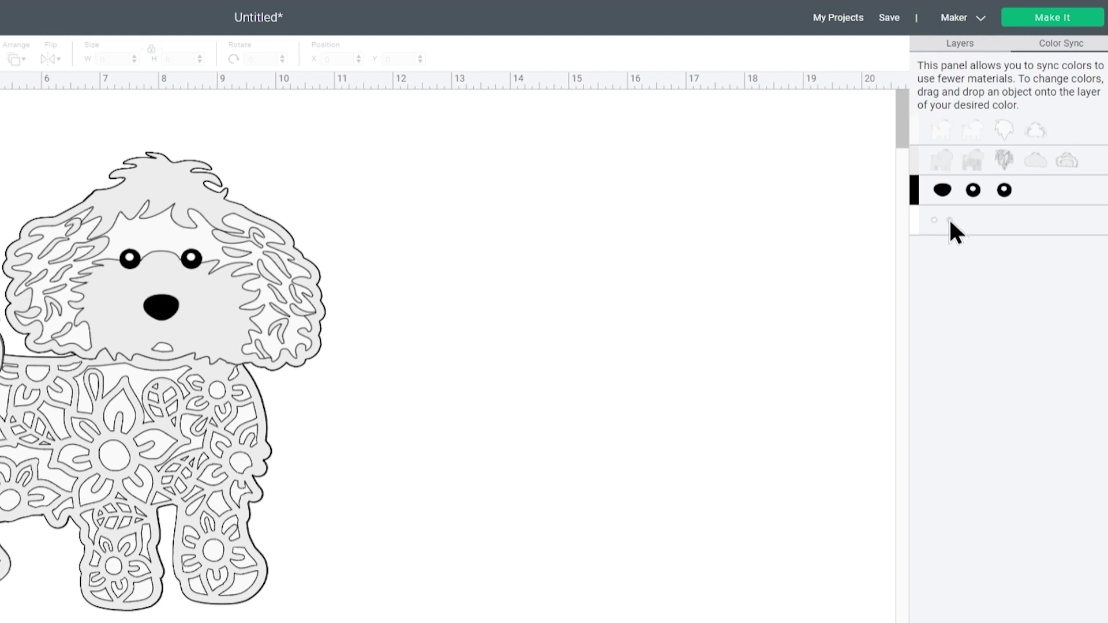
drag(949, 220, 974, 201)
drag(998, 134, 998, 132)
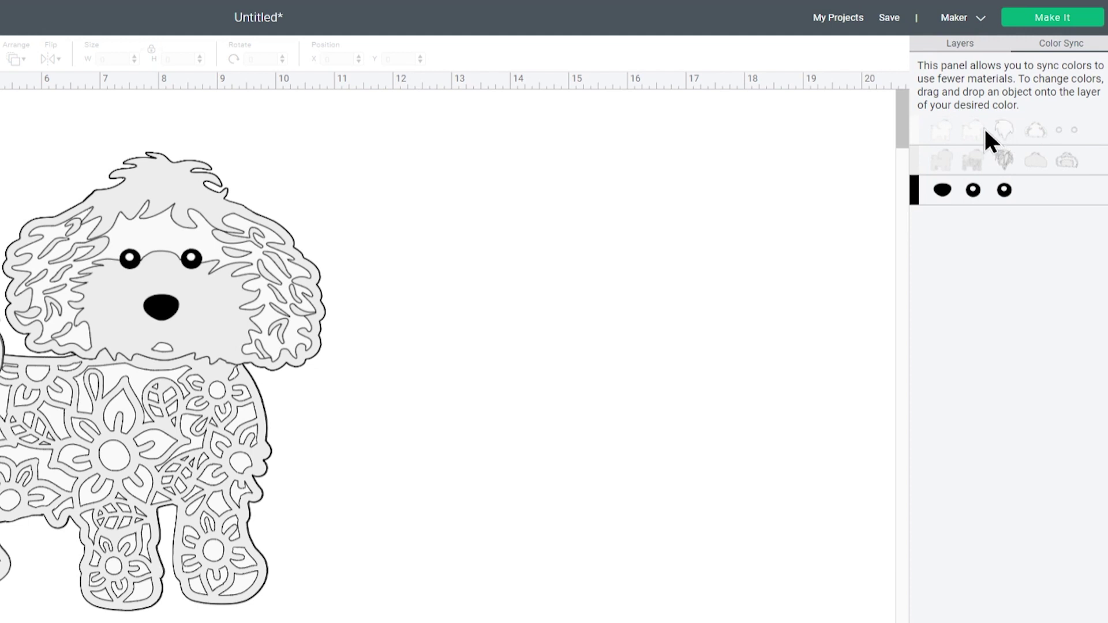
click(957, 44)
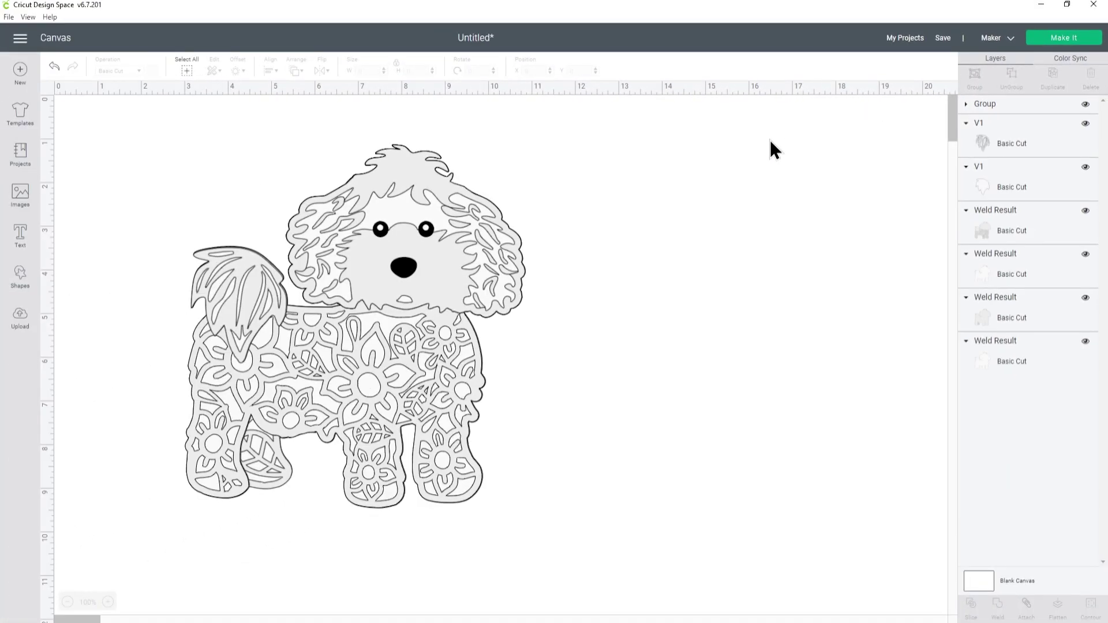
Save the project in the Testing collection under the title 'Change Dog Head'
click(943, 40)
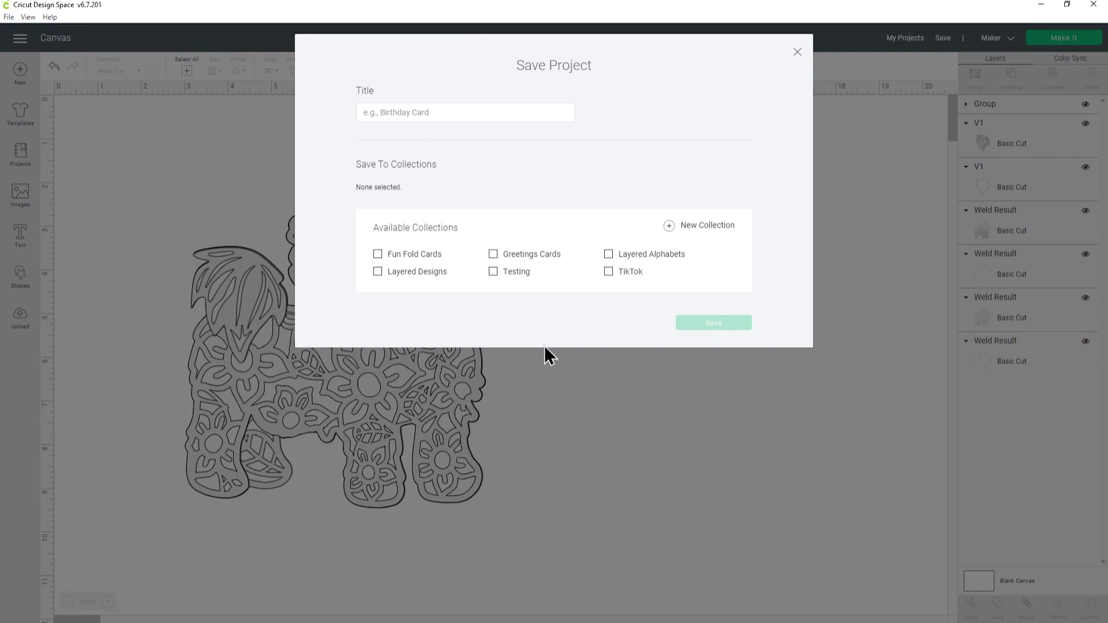
click(494, 272)
click(505, 114)
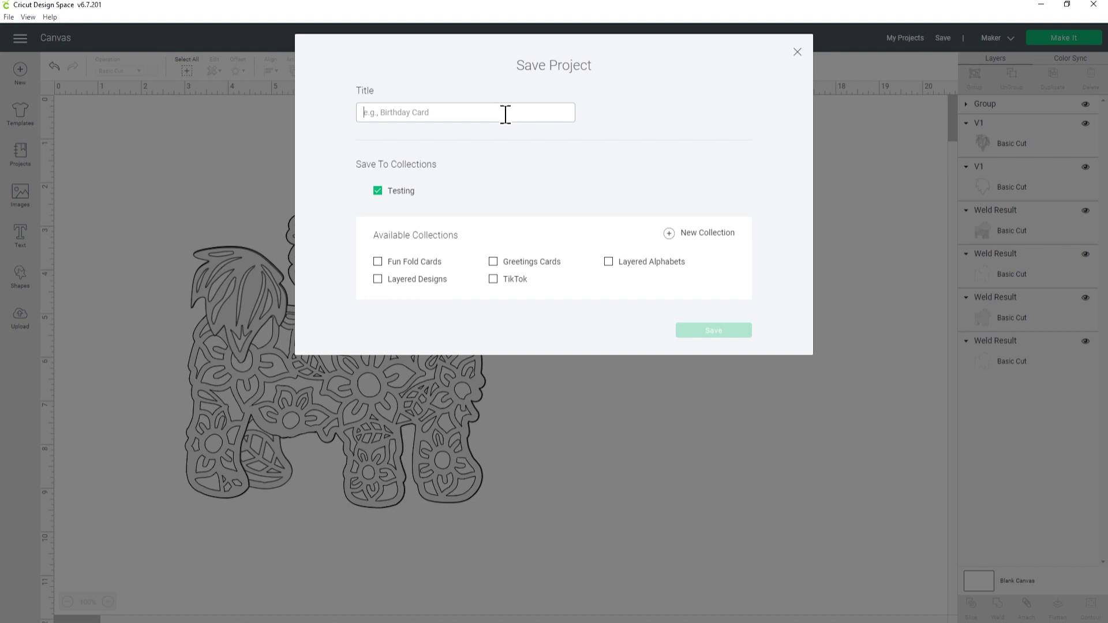
text(Temp)
key(BackSpace)
key(BackSpace)
key(BackSpace)
text(C)
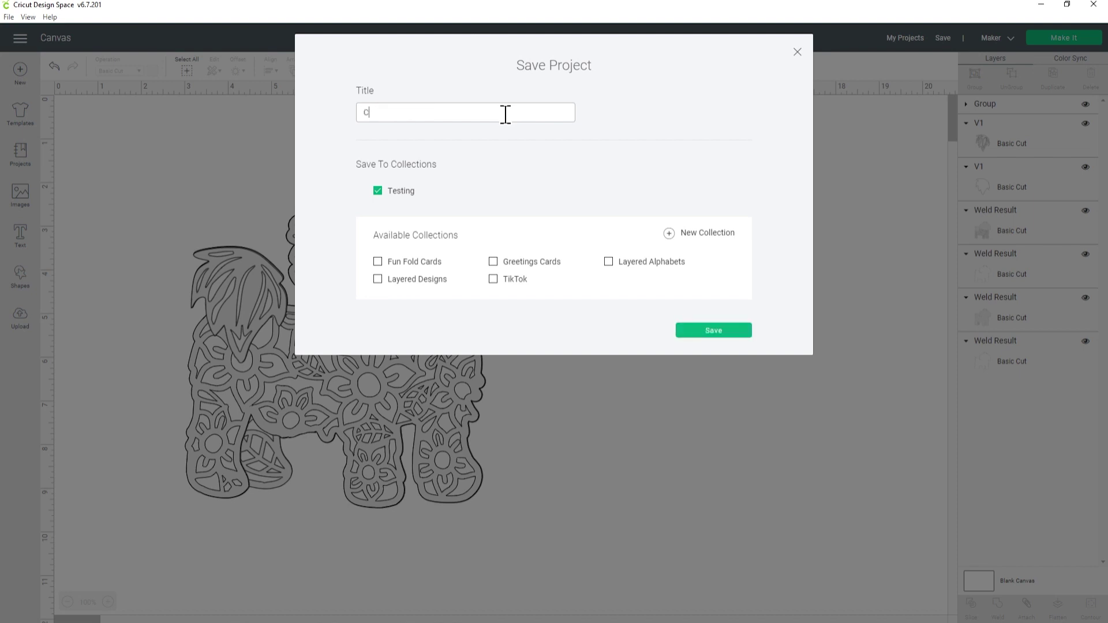
text(hange Dog Head)
click(736, 335)
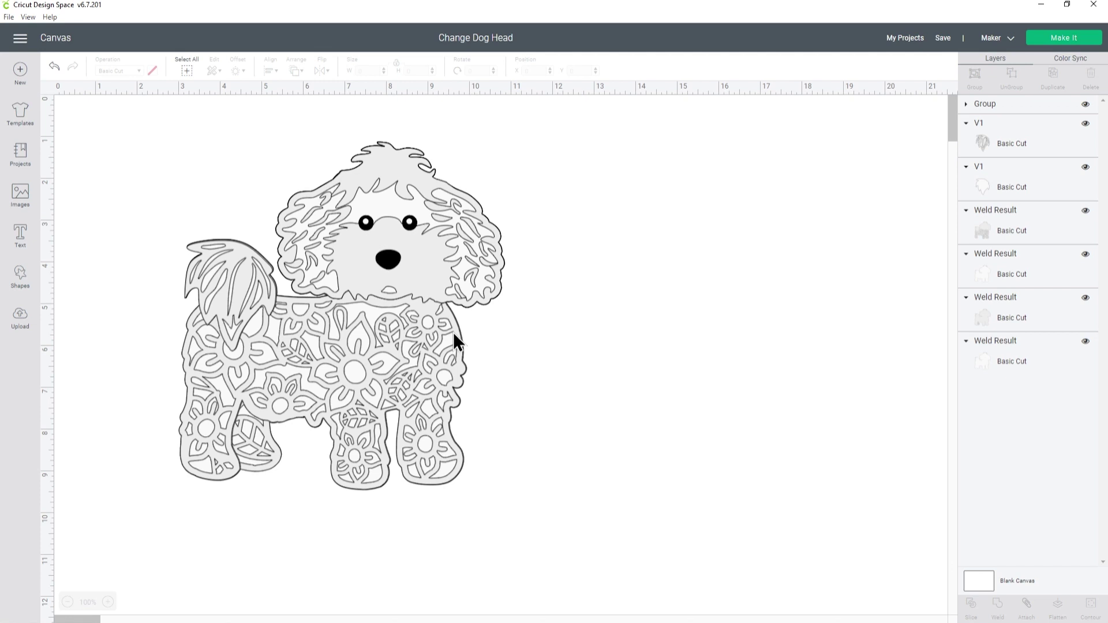
Mirror the labradoodle head using Flip Horizontal
click(429, 224)
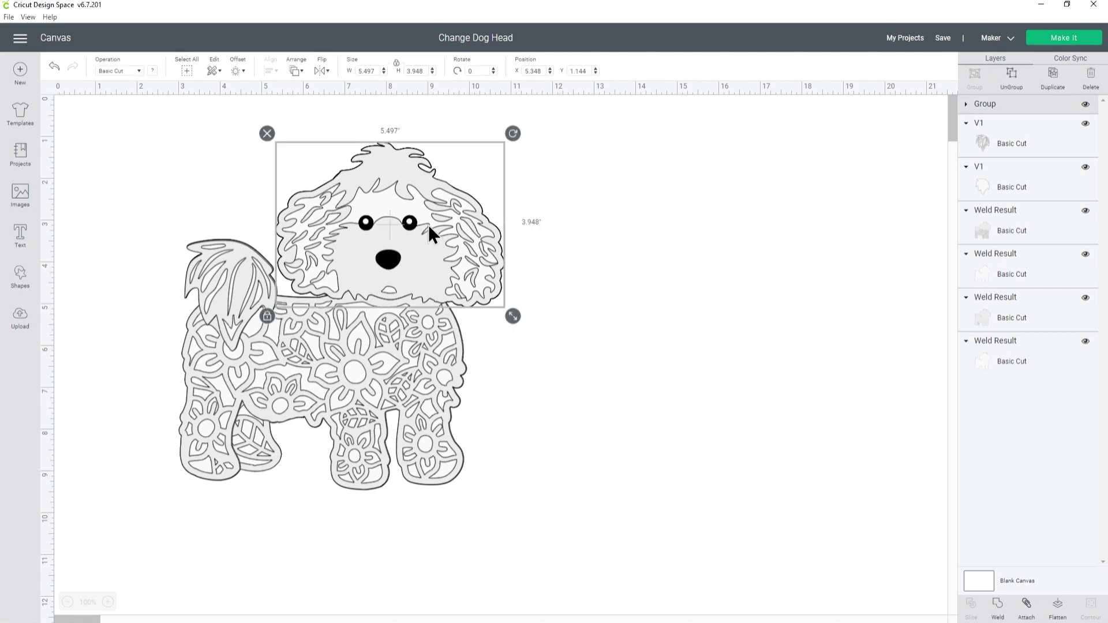
click(322, 71)
click(347, 90)
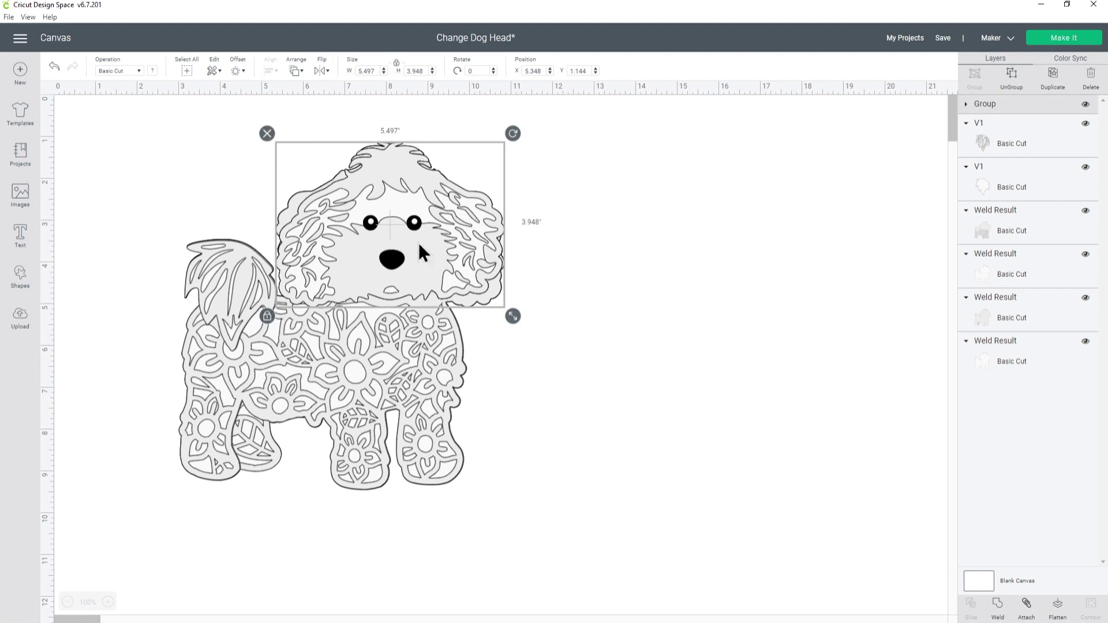